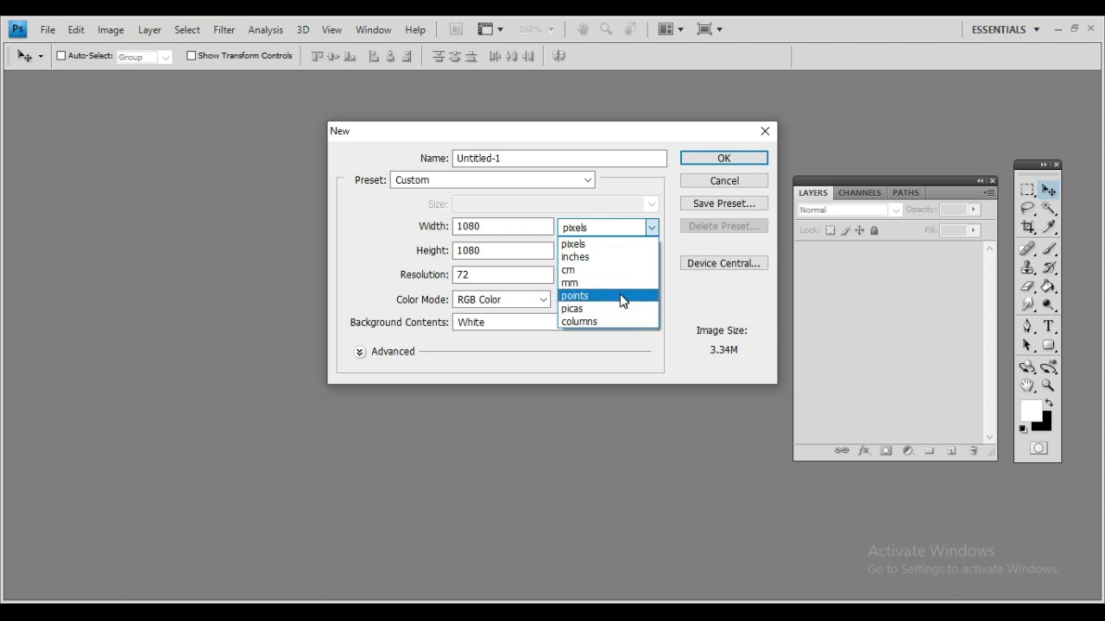
Step: Set up the new document at 1080 by 1080 pixels with a resolution of 72 pixels/inch
{"action": "left_click", "coordinate": [617, 215]}
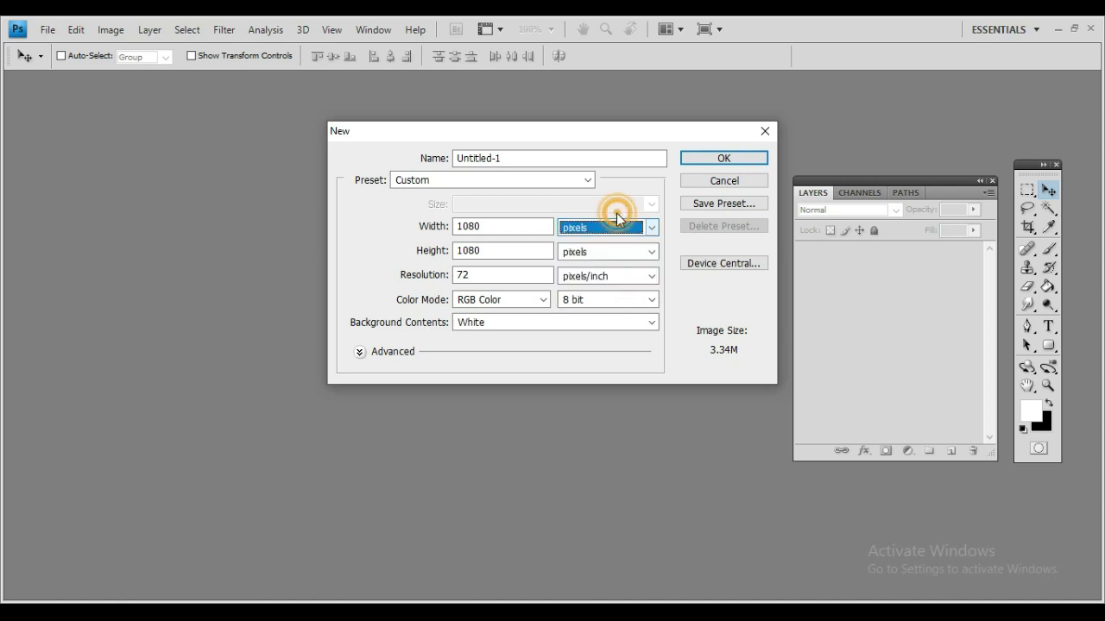
{"action": "left_click", "coordinate": [528, 230]}
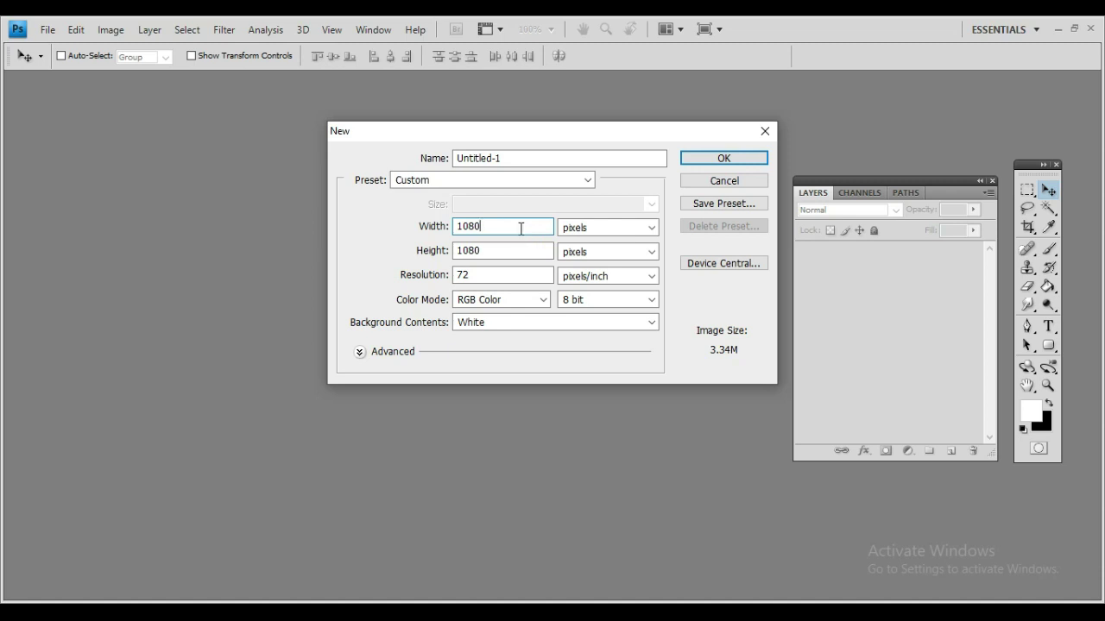
{"action": "left_click_drag", "start_coordinate": [517, 226], "coordinate": [452, 217]}
{"action": "double_click", "coordinate": [493, 251]}
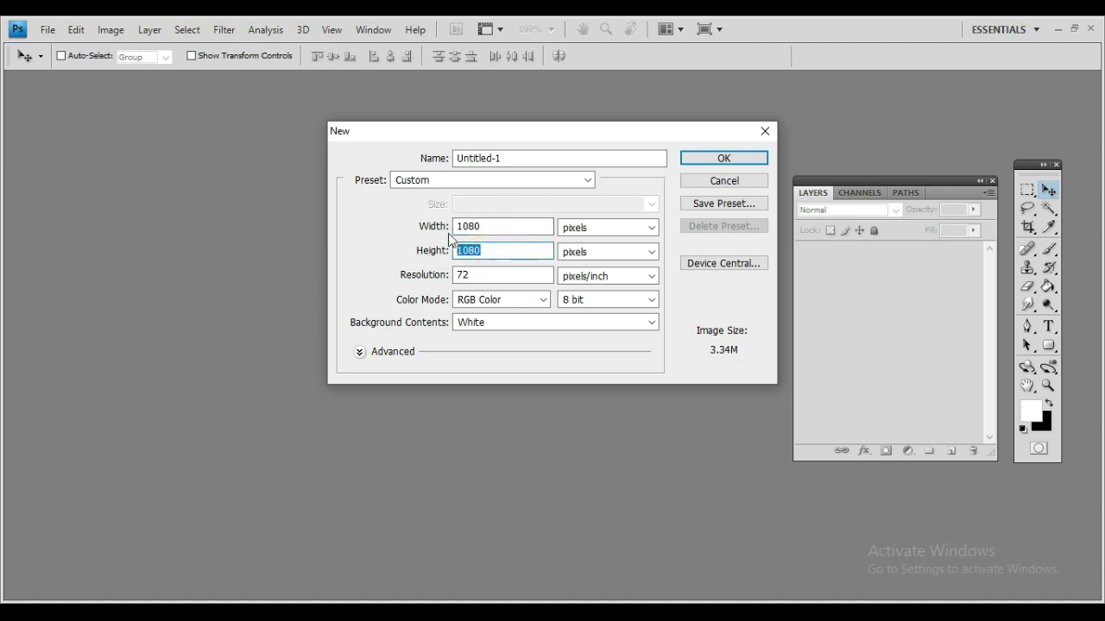
{"action": "left_click", "coordinate": [485, 251]}
{"action": "left_click", "coordinate": [488, 275]}
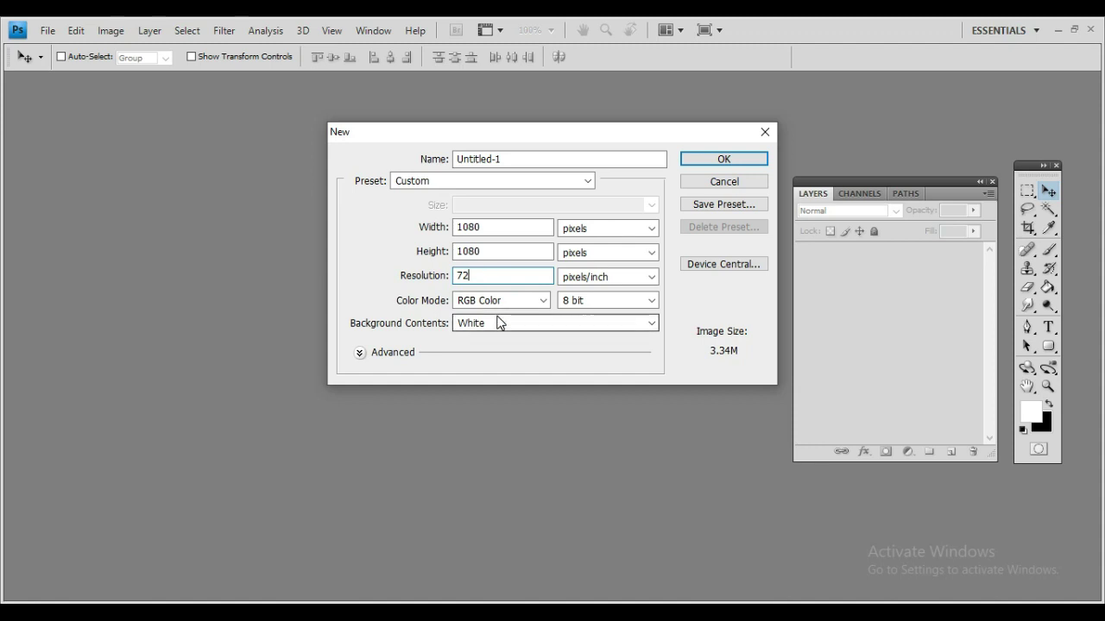
{"action": "left_click", "coordinate": [544, 302]}
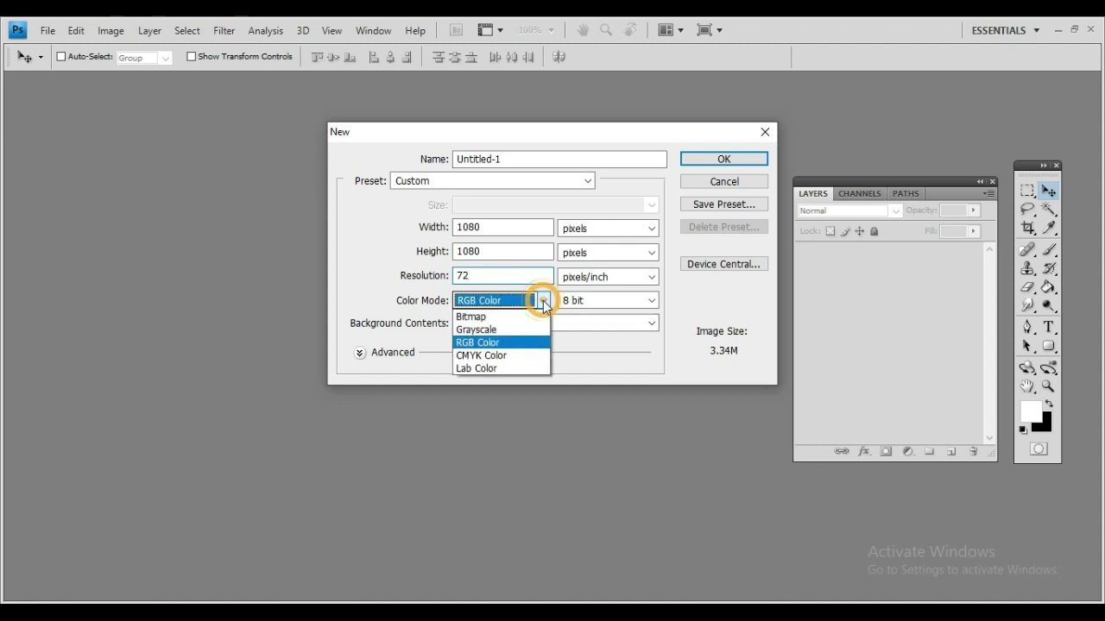
{"action": "left_click", "coordinate": [543, 302]}
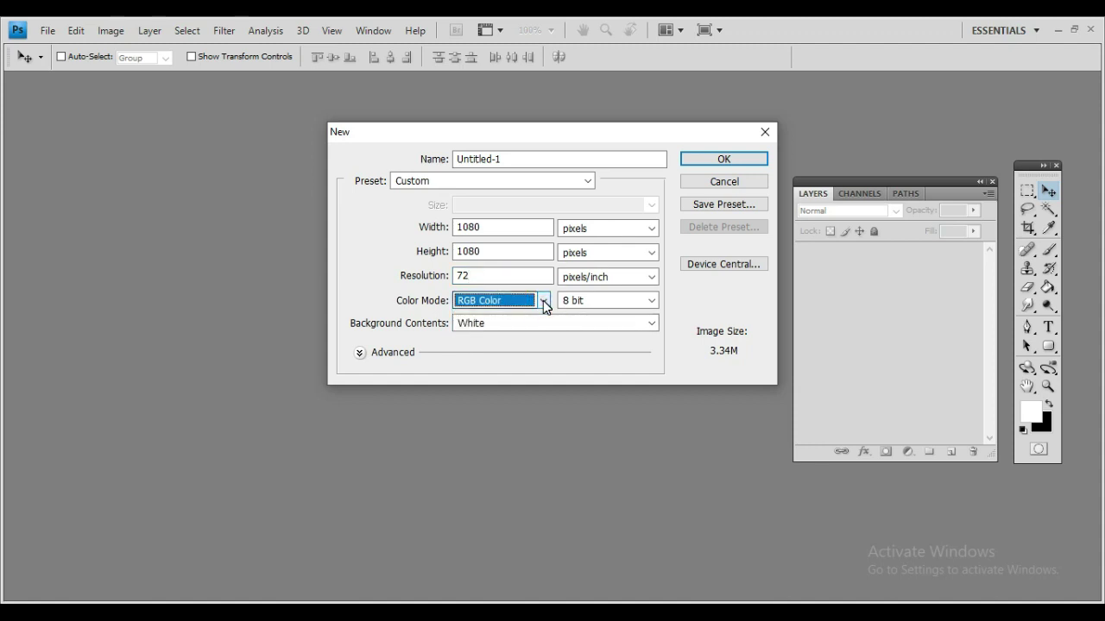
{"action": "left_click", "coordinate": [544, 302]}
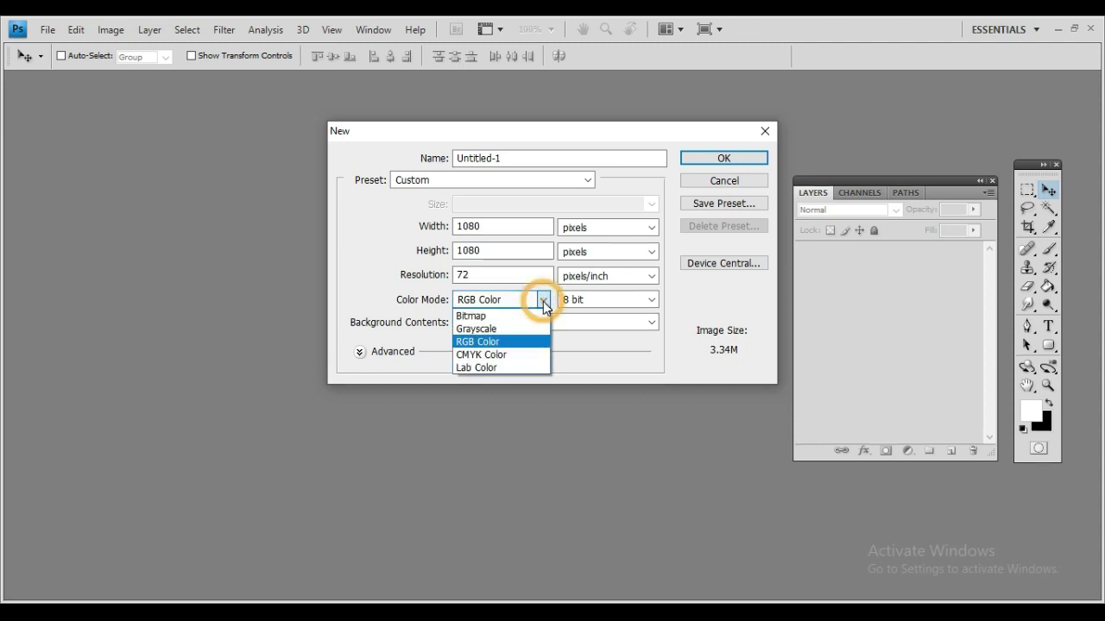
{"action": "left_click", "coordinate": [521, 356]}
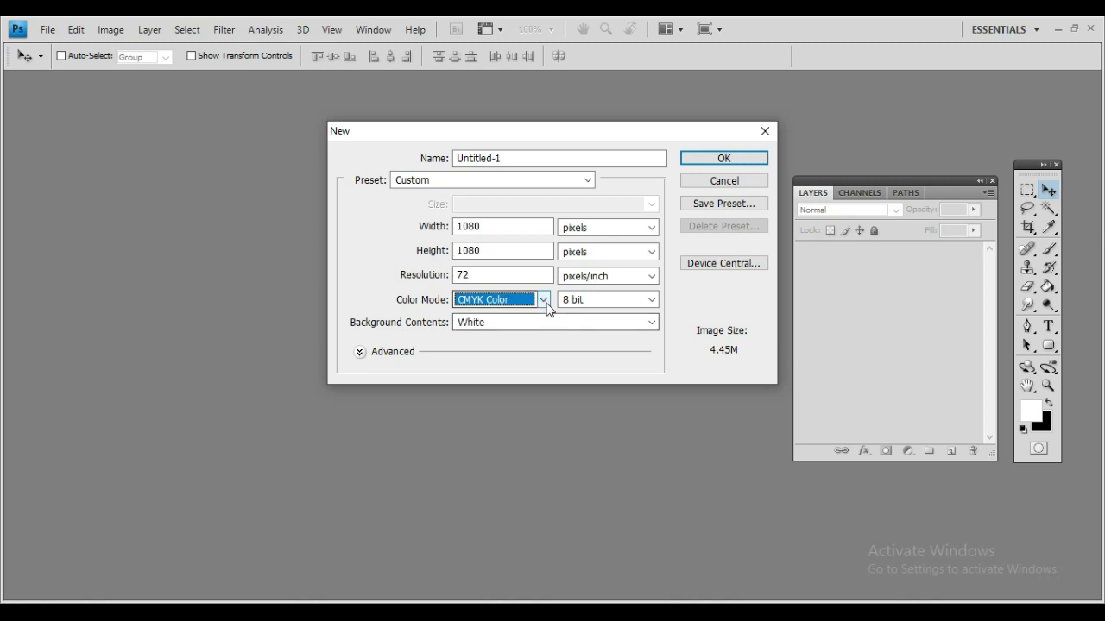
Step: Set the color mode to RGB Color and create the document
{"action": "left_click", "coordinate": [545, 303]}
{"action": "left_click", "coordinate": [523, 342]}
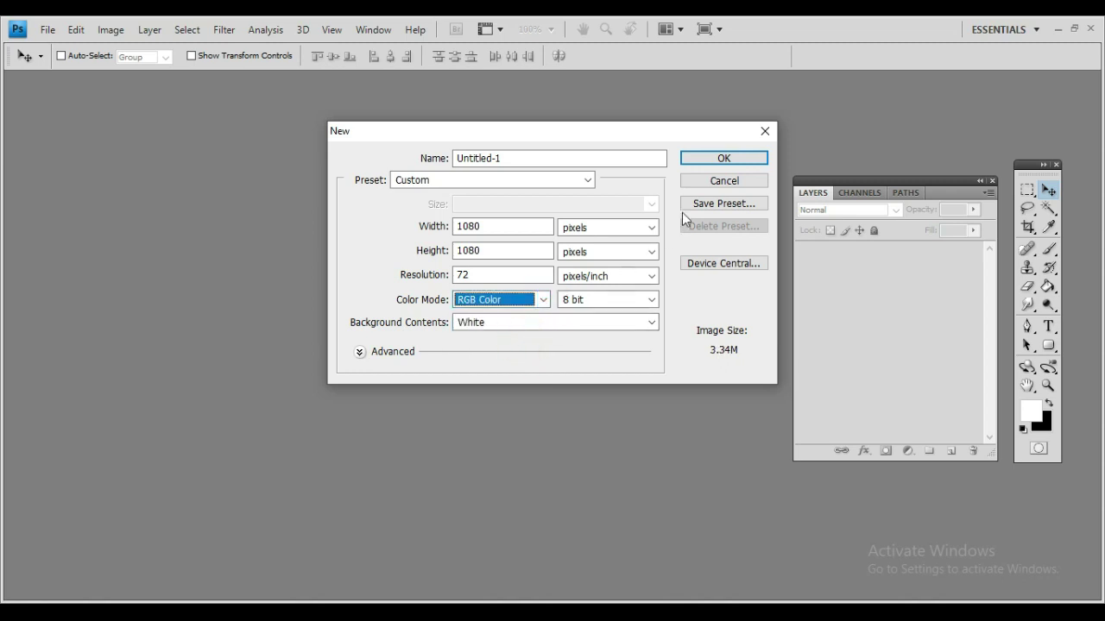
{"action": "left_click", "coordinate": [720, 160]}
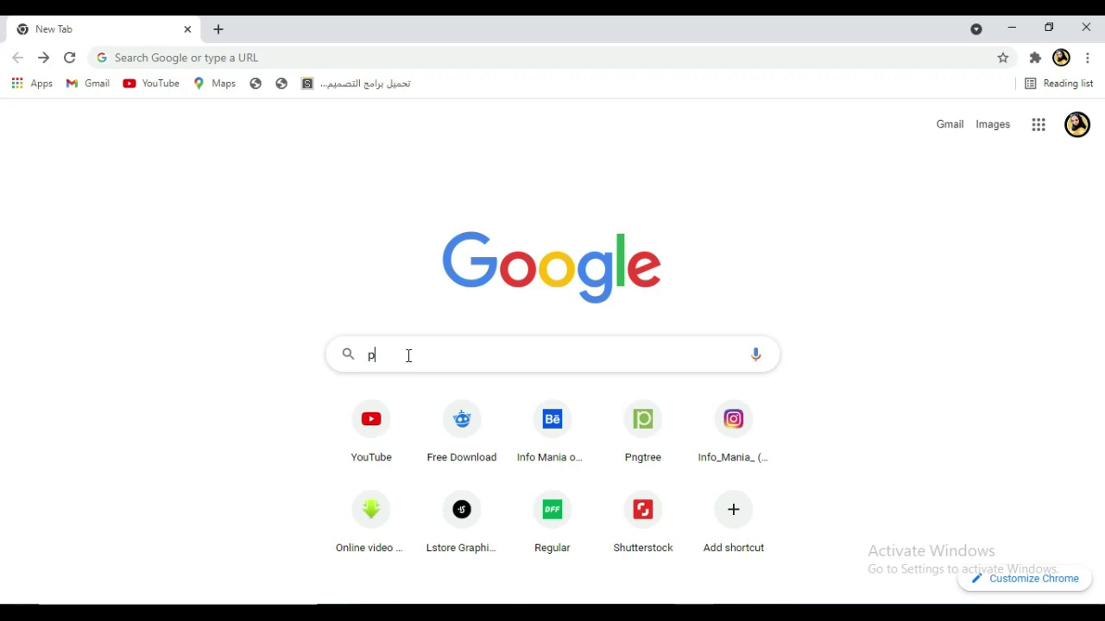
Step: Switch to Chrome, search Google for pinterest and open the Pinterest site
{"action": "type", "text": "intre"}
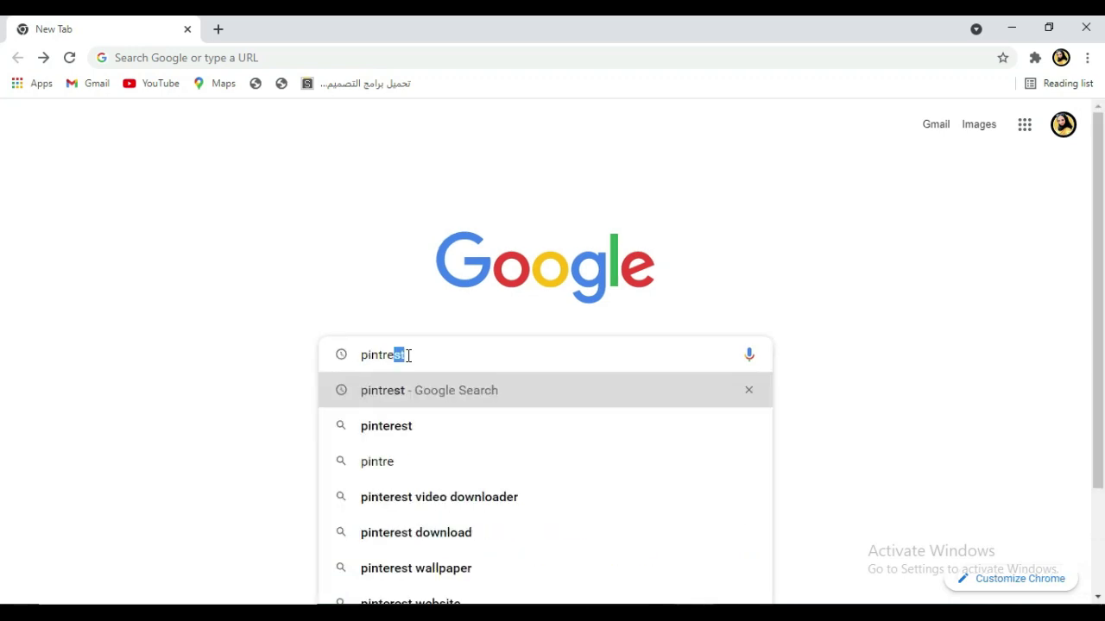
{"action": "type", "text": "s"}
{"action": "left_click", "coordinate": [416, 427]}
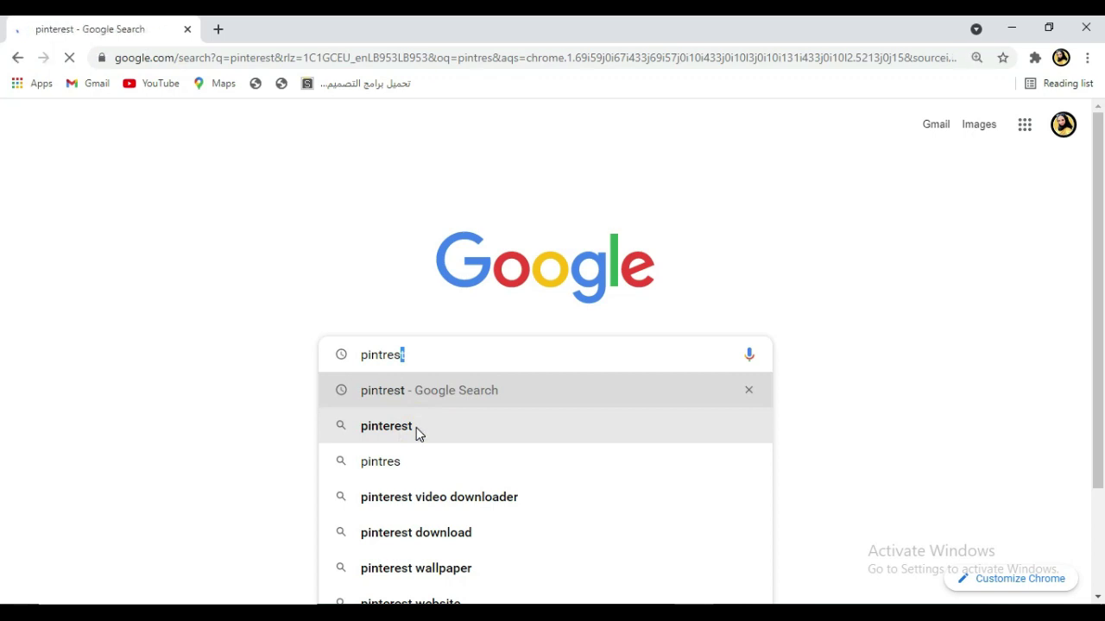
{"action": "left_click", "coordinate": [85, 299]}
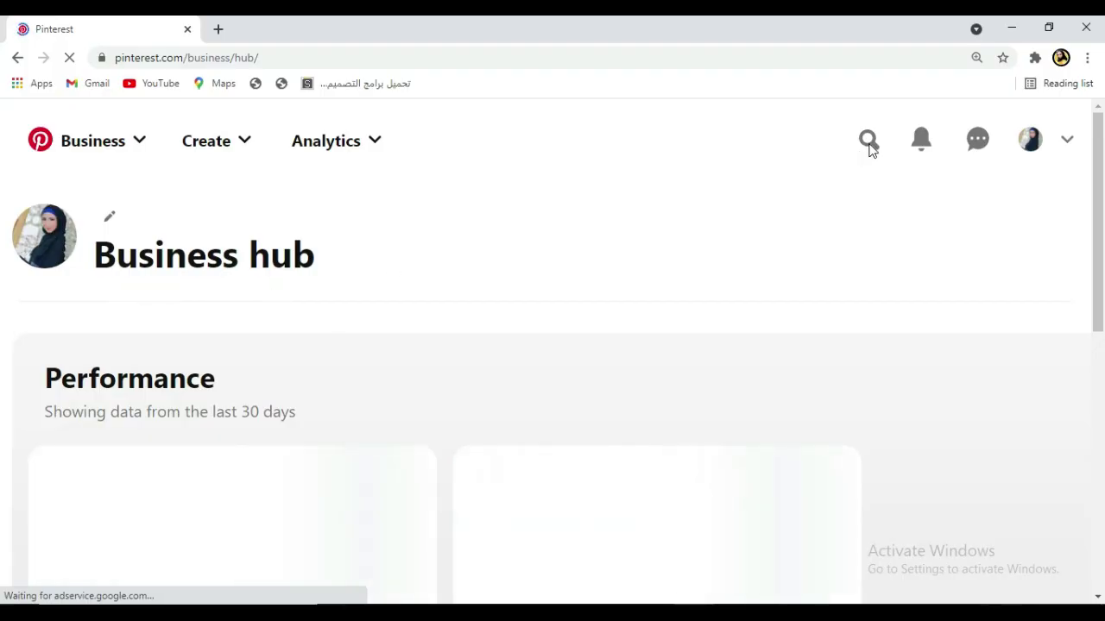
Step: Search Pinterest for "shawarma design" and browse the resulting pins for inspiration
{"action": "left_click", "coordinate": [868, 141]}
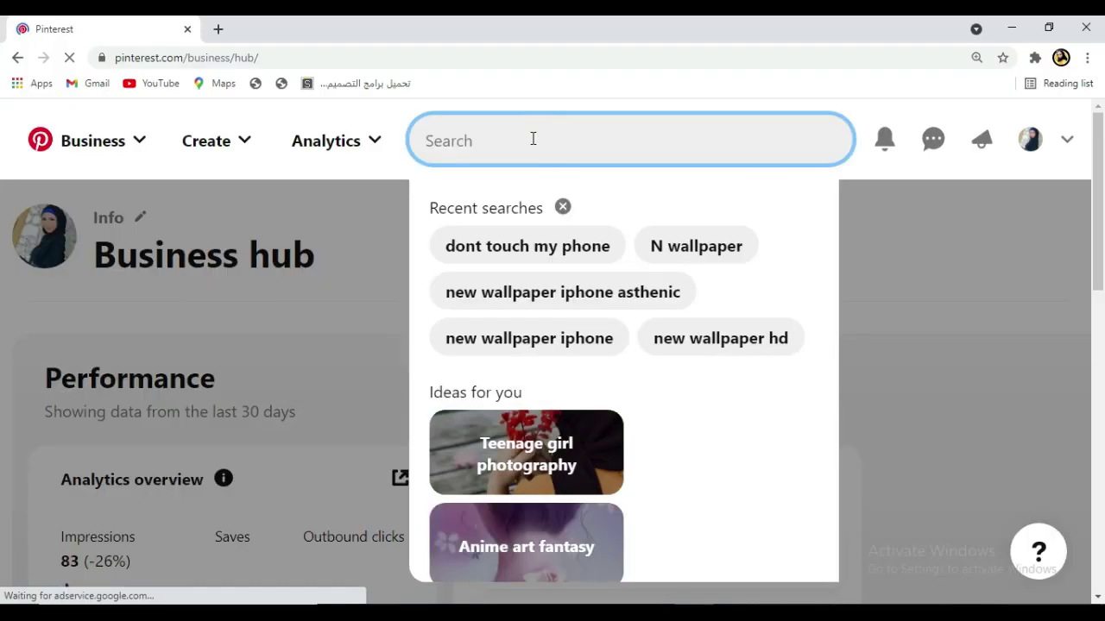
{"action": "type", "text": "shawar"}
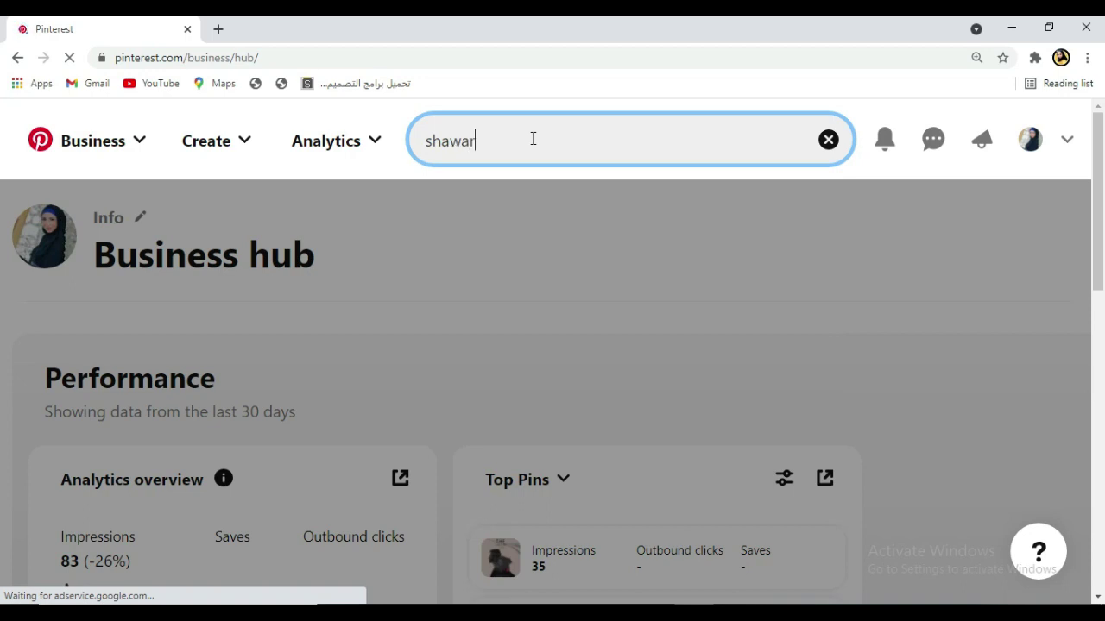
{"action": "type", "text": "ma design"}
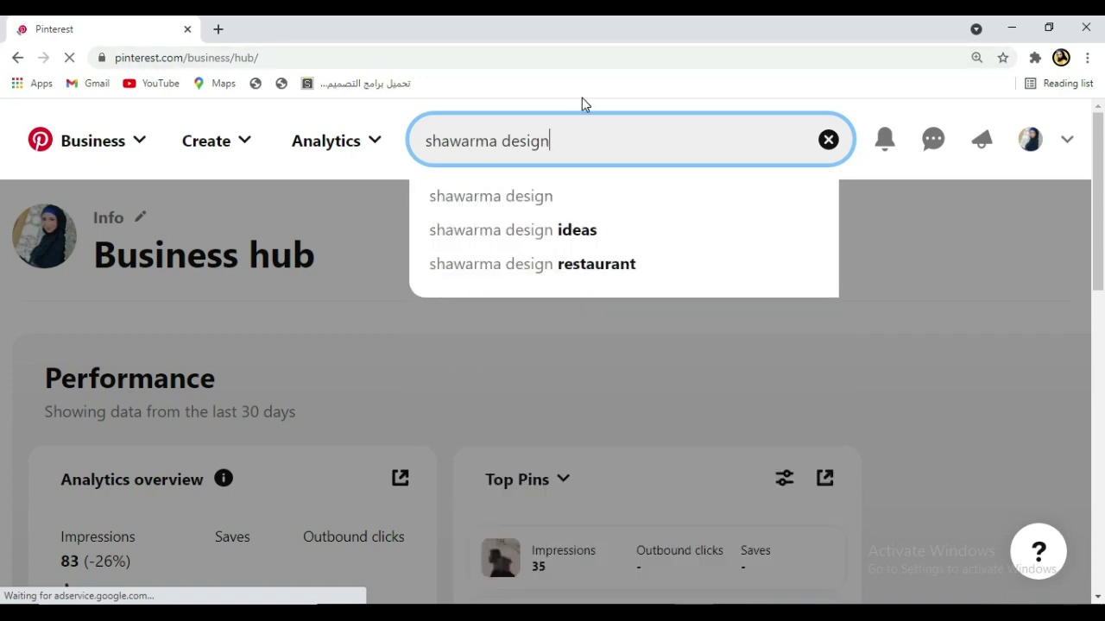
{"action": "key", "text": "Return"}
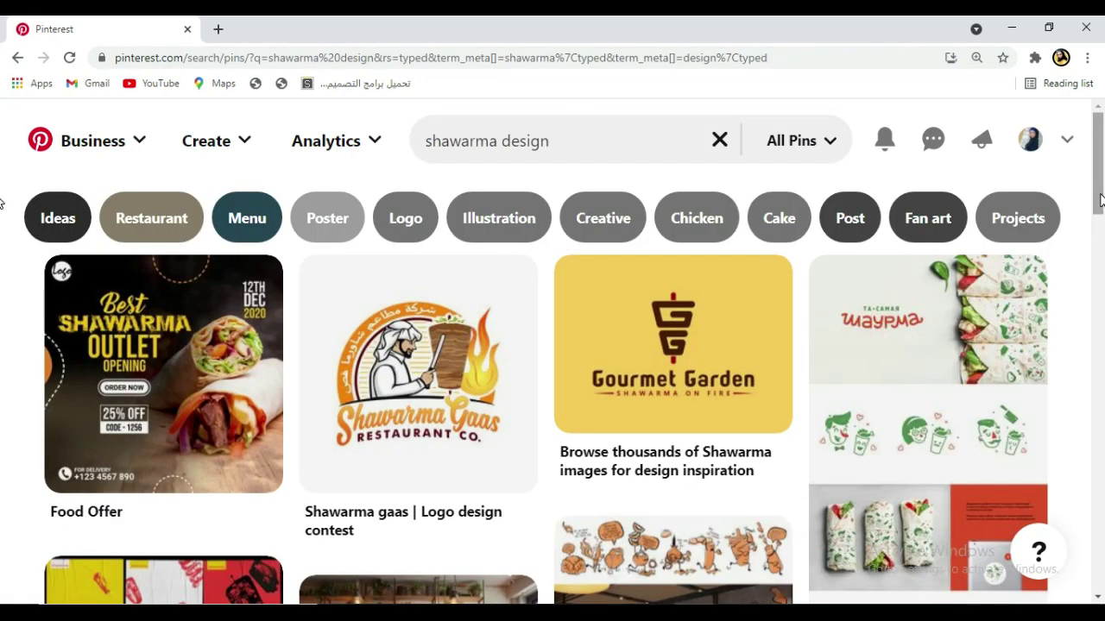
{"action": "left_click_drag", "start_coordinate": [1101, 200], "coordinate": [1100, 498]}
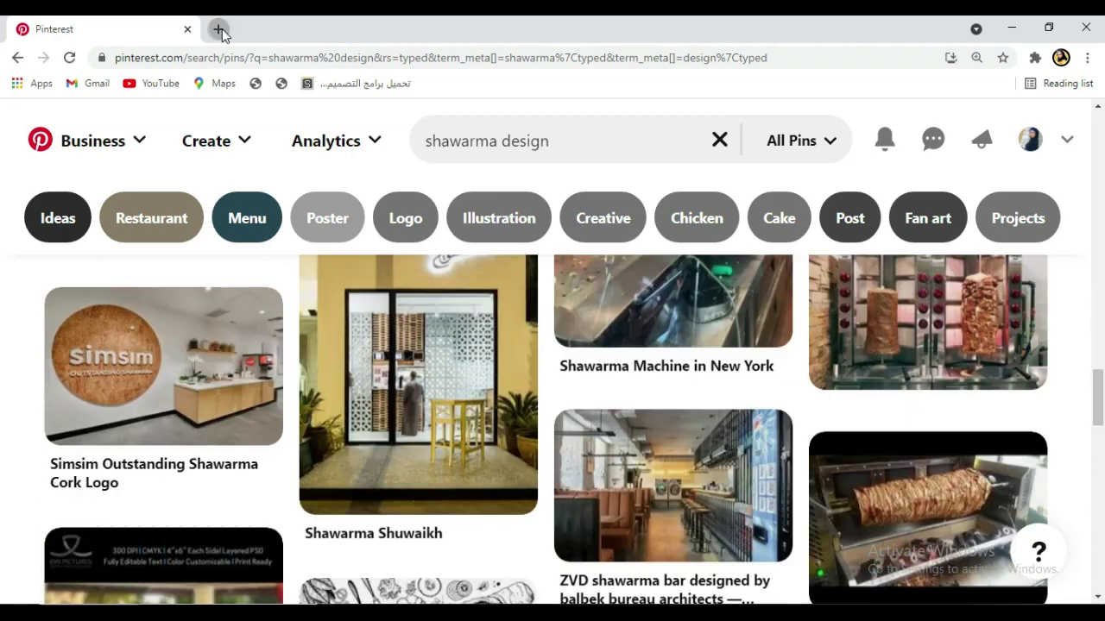
Step: Search Google for behance in a new browser tab and open the Behance site
{"action": "left_click", "coordinate": [220, 29]}
{"action": "left_click", "coordinate": [397, 352]}
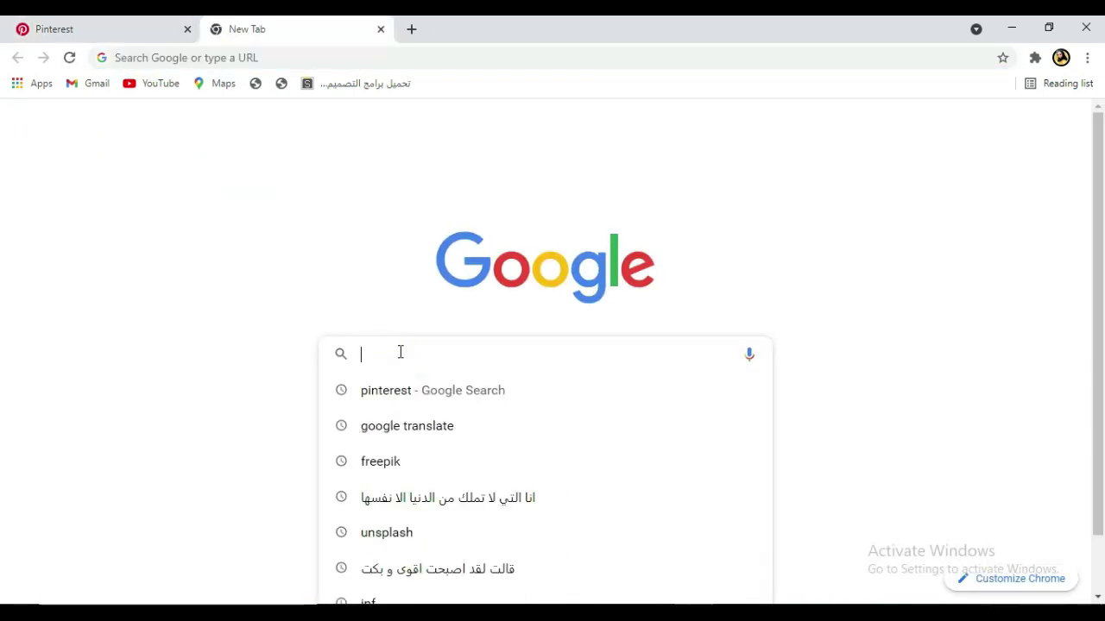
{"action": "type", "text": "behance"}
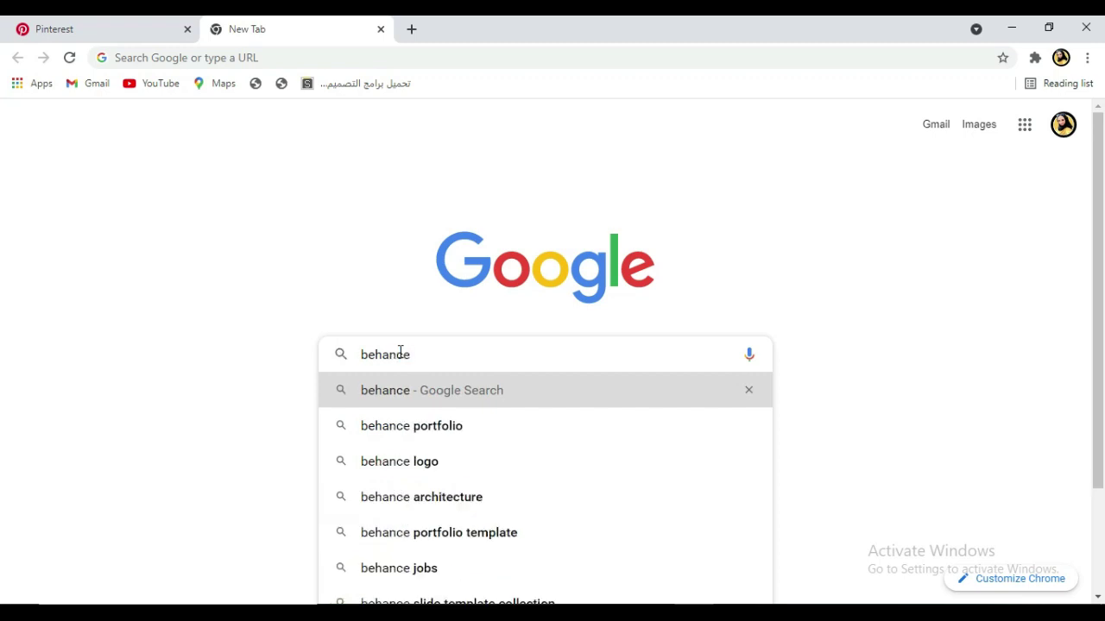
{"action": "key", "text": "Return"}
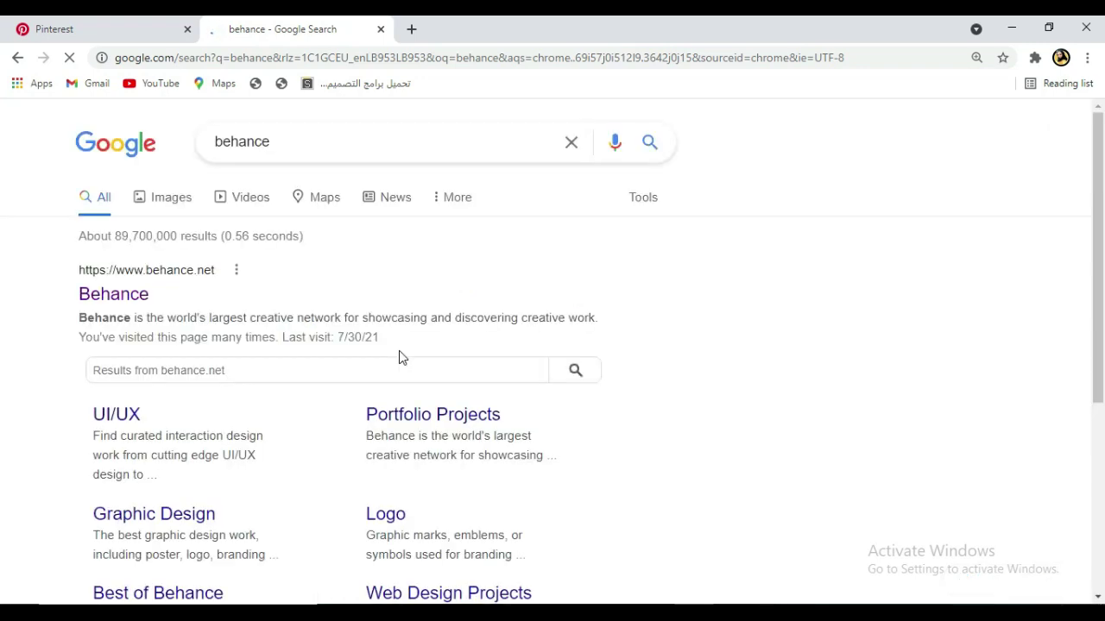
{"action": "left_click", "coordinate": [126, 296]}
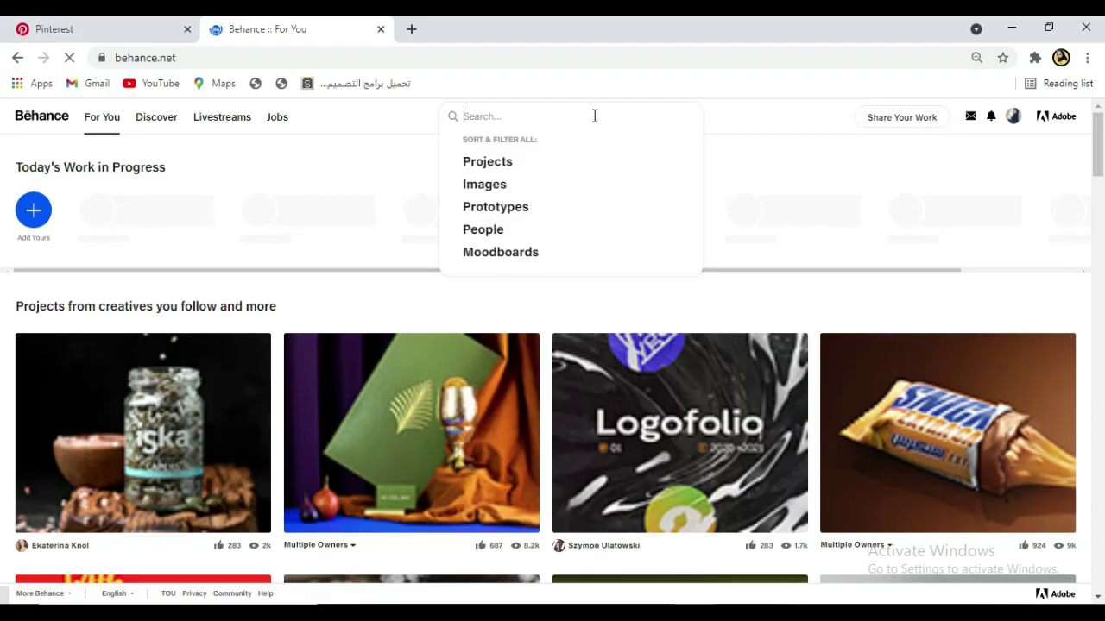
Step: Search Behance for "shawarma design" and browse the resulting projects
{"action": "type", "text": "shawarm"}
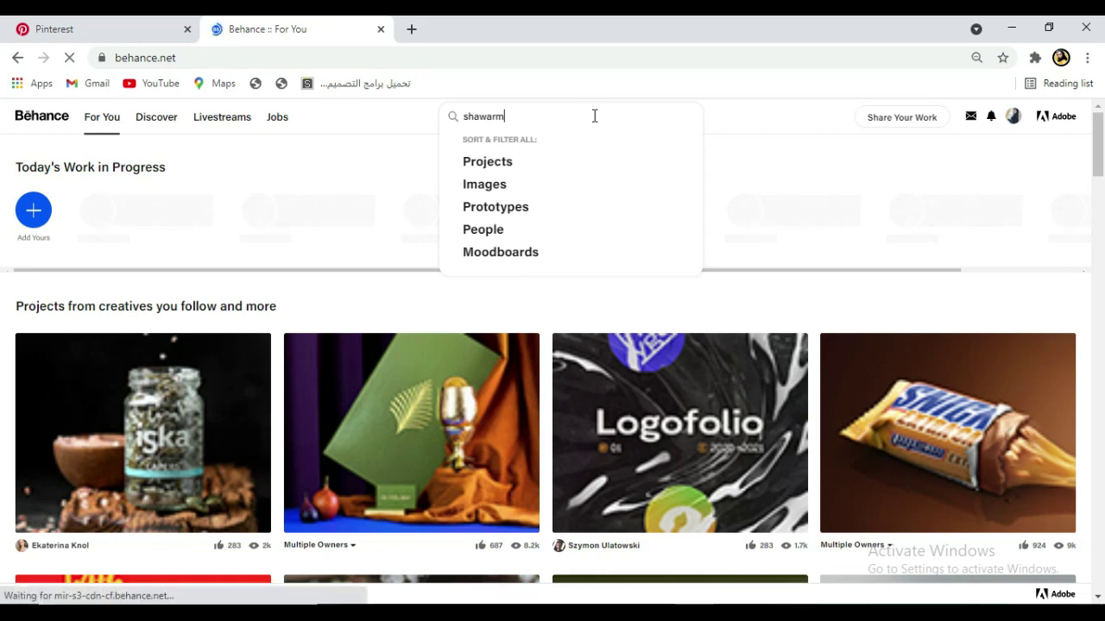
{"action": "type", "text": "a design"}
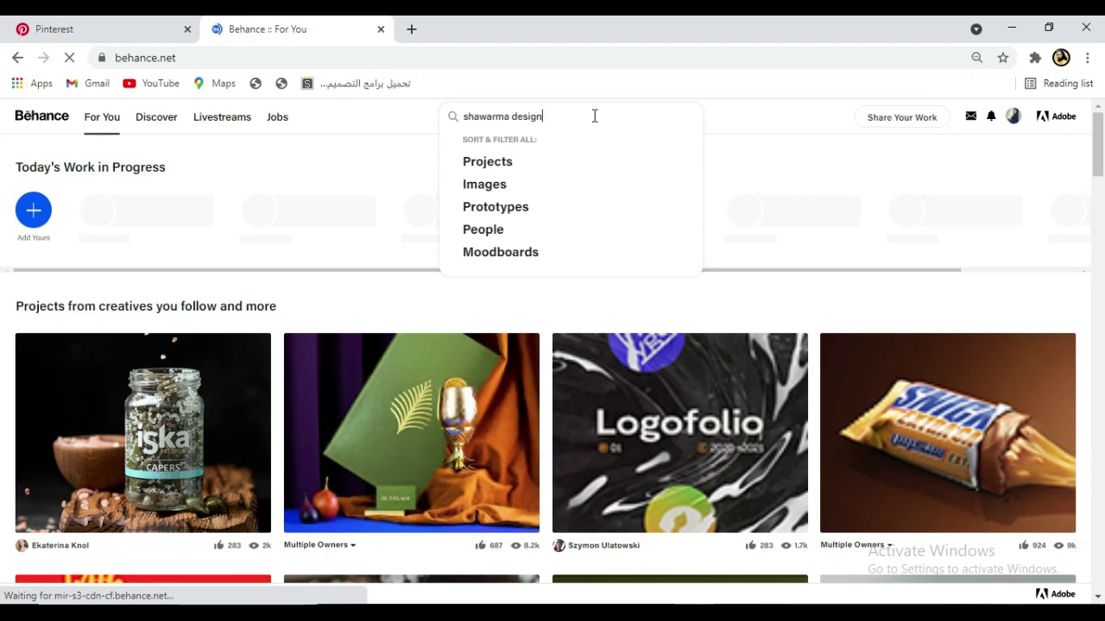
{"action": "left_click_drag", "start_coordinate": [594, 115], "coordinate": [447, 132]}
{"action": "key", "text": "Return"}
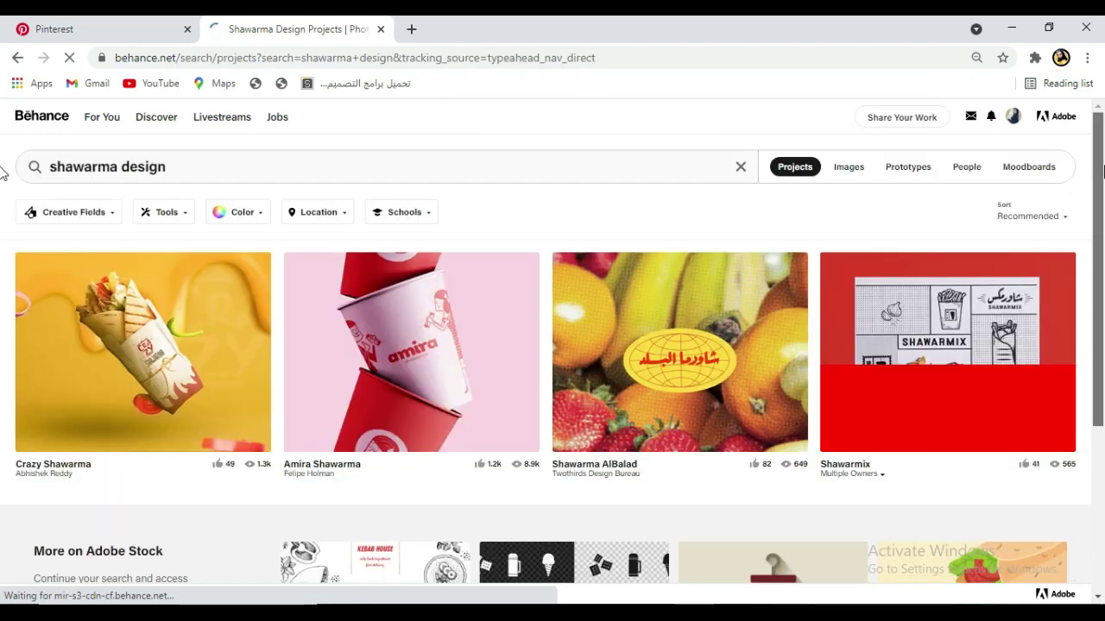
{"action": "left_click_drag", "start_coordinate": [1102, 194], "coordinate": [1102, 294]}
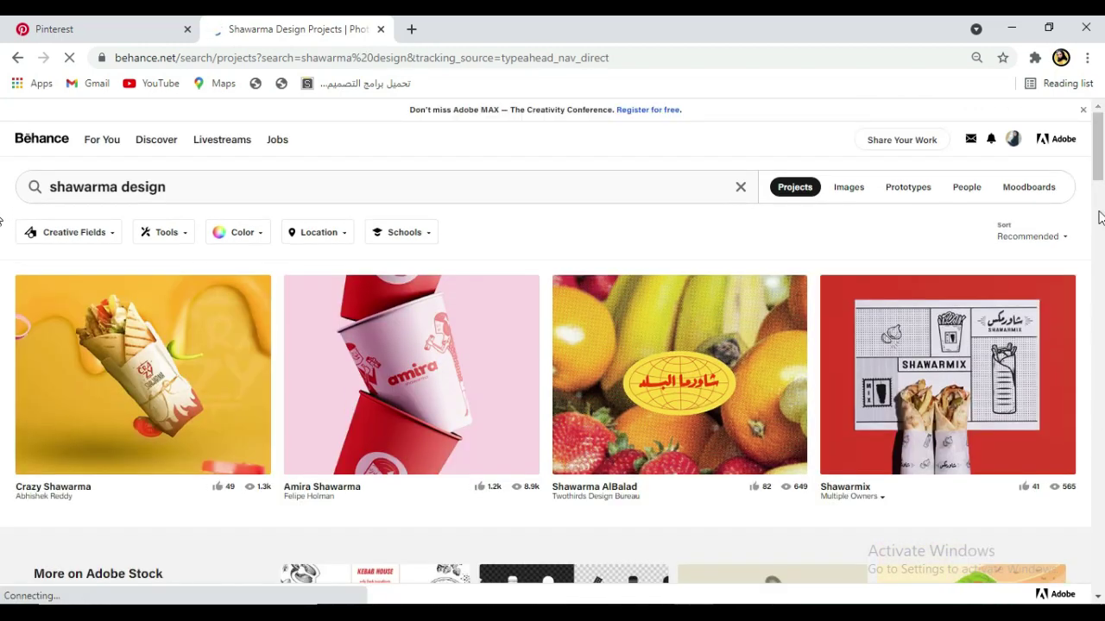
{"action": "left_click_drag", "start_coordinate": [1099, 217], "coordinate": [1103, 415]}
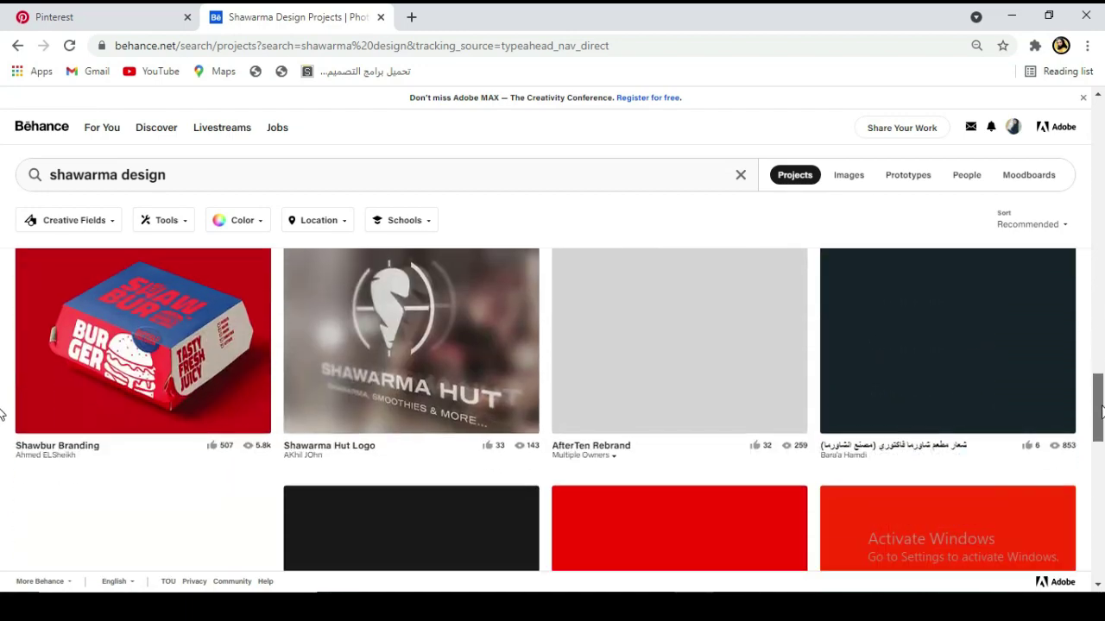
Step: Search Google for dribbble in another new browser tab and open the Dribbble site
{"action": "left_click", "coordinate": [411, 18]}
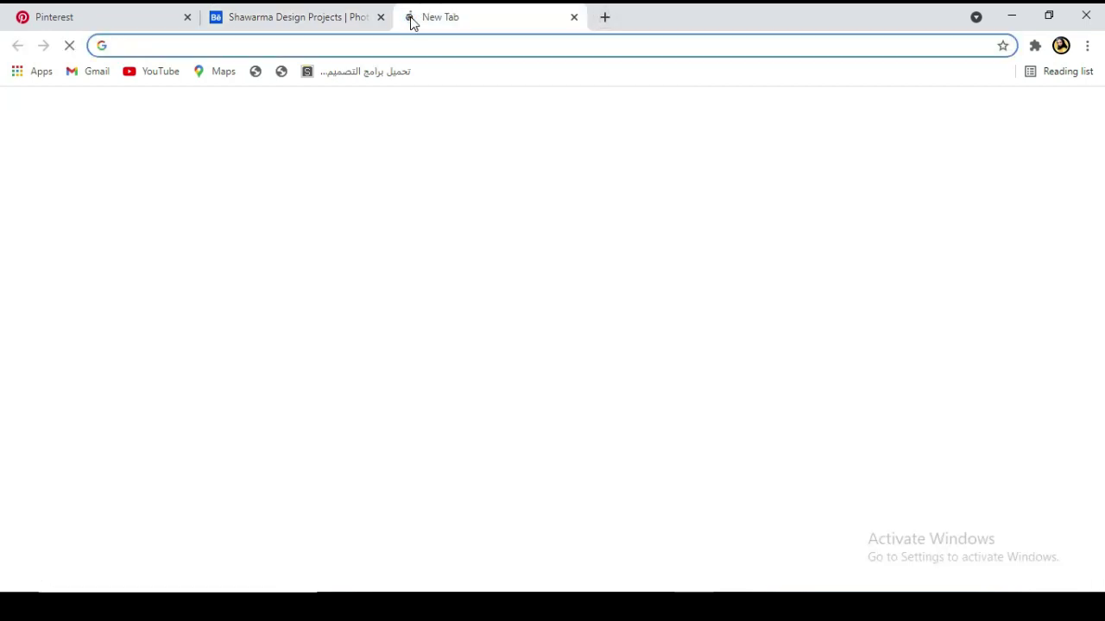
{"action": "left_click", "coordinate": [427, 333]}
{"action": "type", "text": "dribb"}
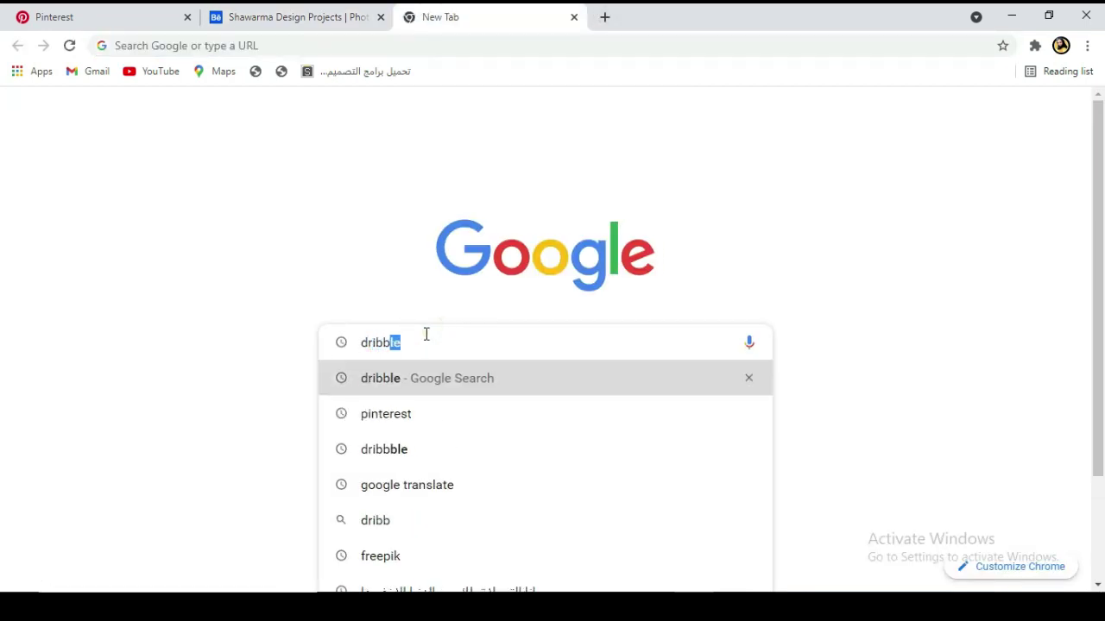
{"action": "type", "text": "ble"}
{"action": "key", "text": "Return"}
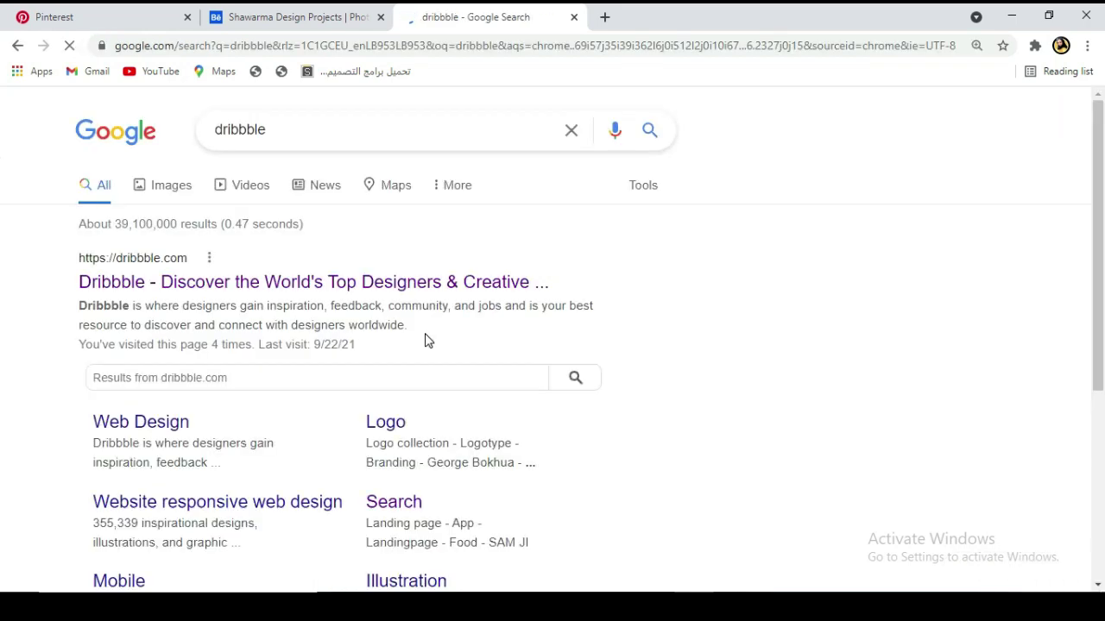
{"action": "left_click", "coordinate": [136, 290]}
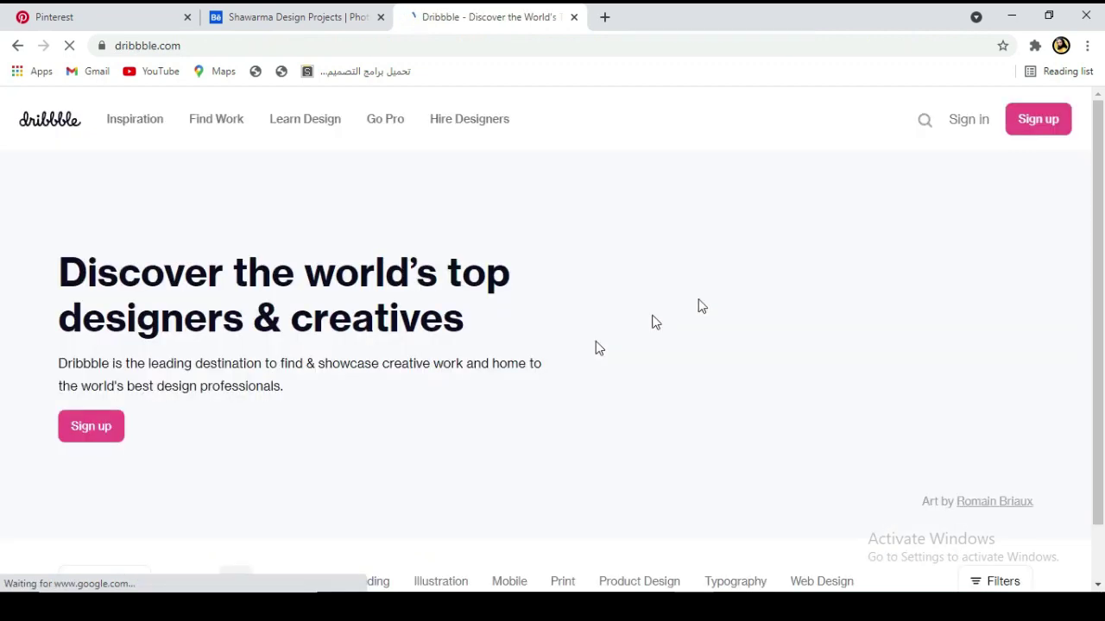
Step: Search Dribbble for "shawarma design" and browse the resulting shots
{"action": "left_click", "coordinate": [925, 126]}
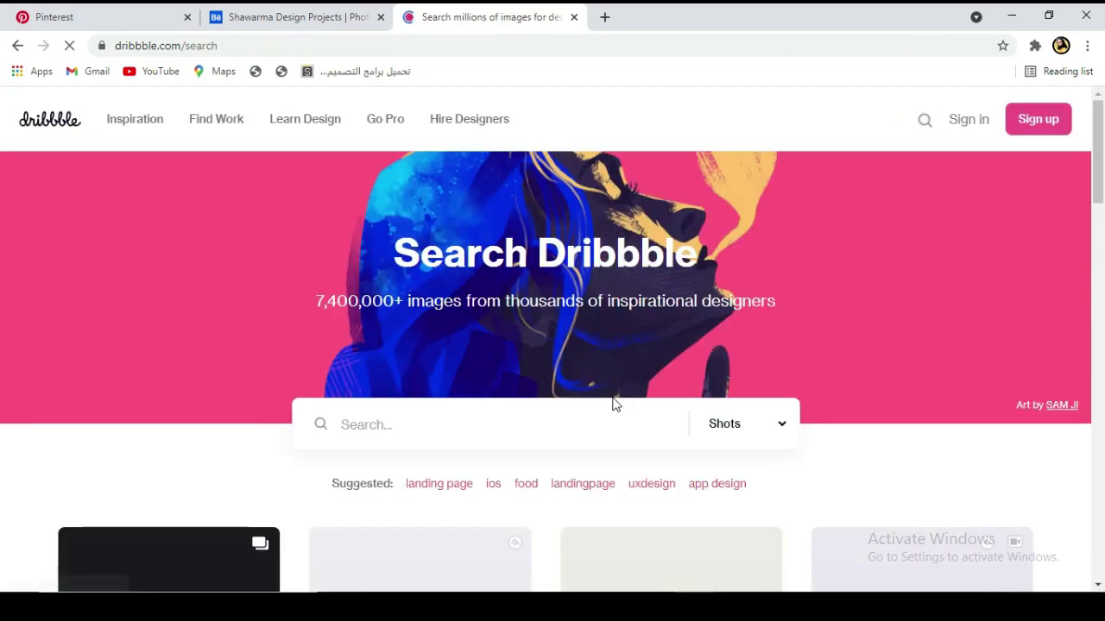
{"action": "left_click", "coordinate": [594, 419]}
{"action": "type", "text": "shawarma design"}
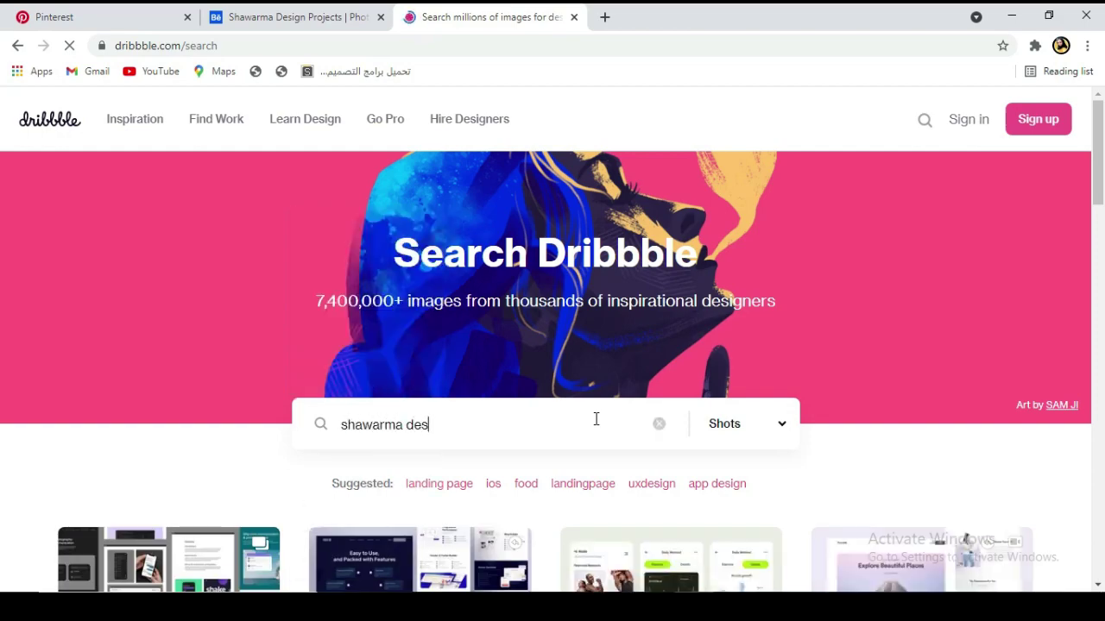
{"action": "key", "text": "Return"}
{"action": "left_click_drag", "start_coordinate": [1099, 188], "coordinate": [1102, 403]}
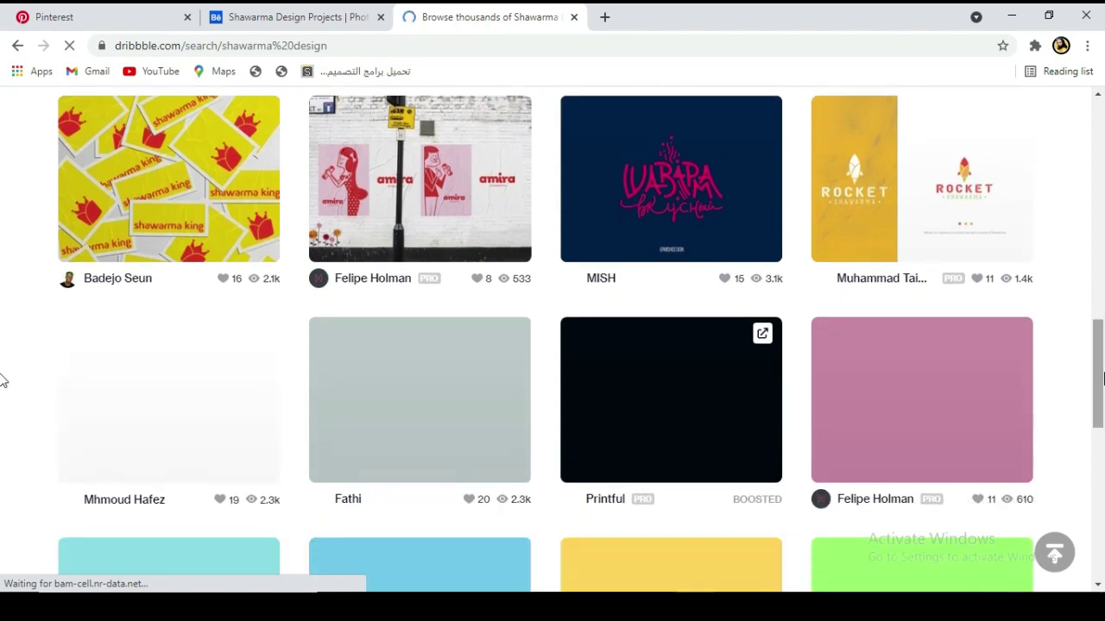
{"action": "left_click_drag", "start_coordinate": [1101, 348], "coordinate": [1102, 457]}
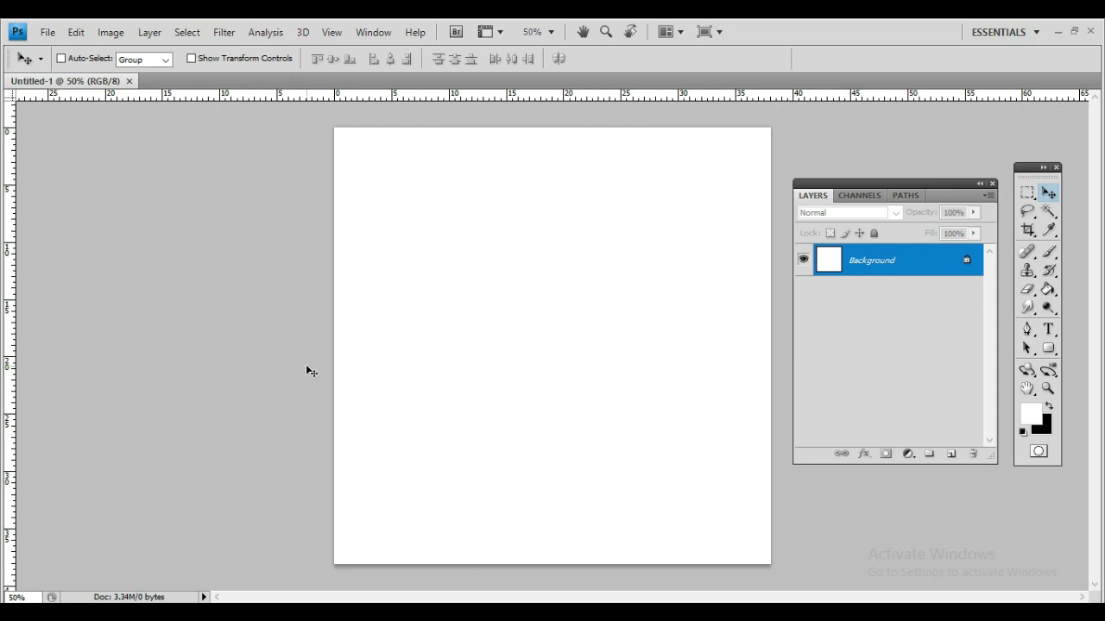
Step: Review the four images collected in the shawarma project folder in File Explorer
{"action": "key", "text": "alt+Tab"}
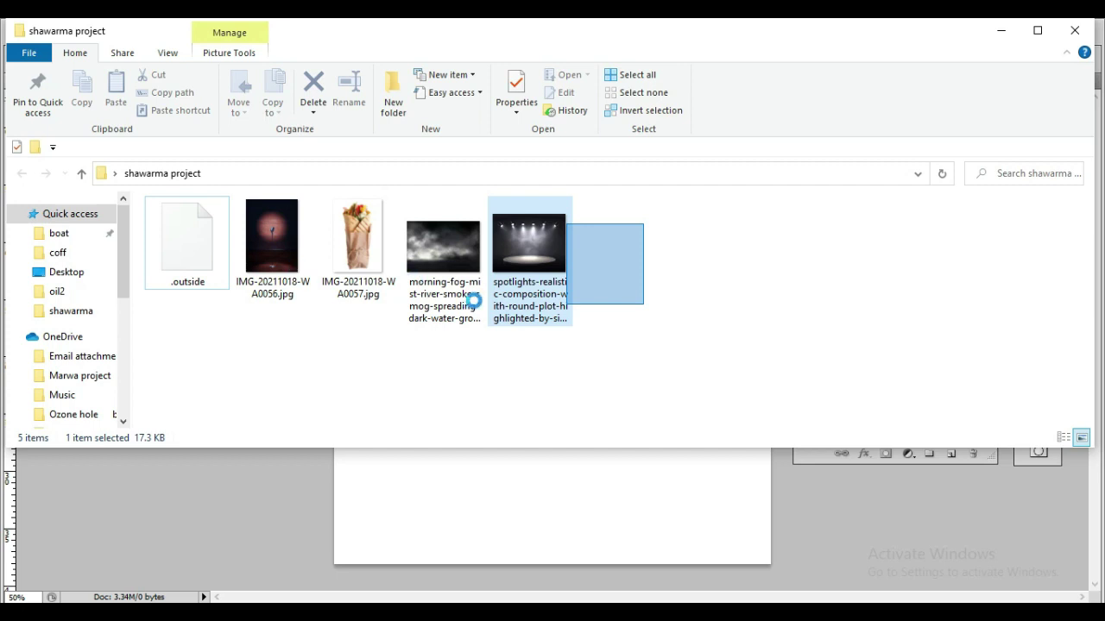
{"action": "left_click_drag", "start_coordinate": [473, 300], "coordinate": [494, 330]}
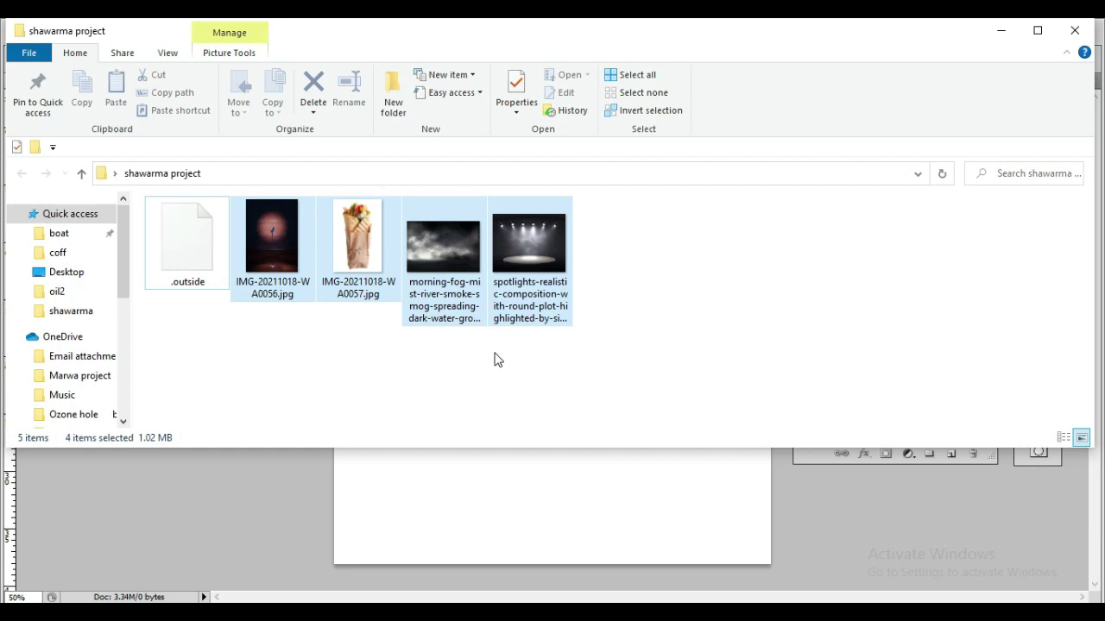
{"action": "left_click", "coordinate": [493, 360]}
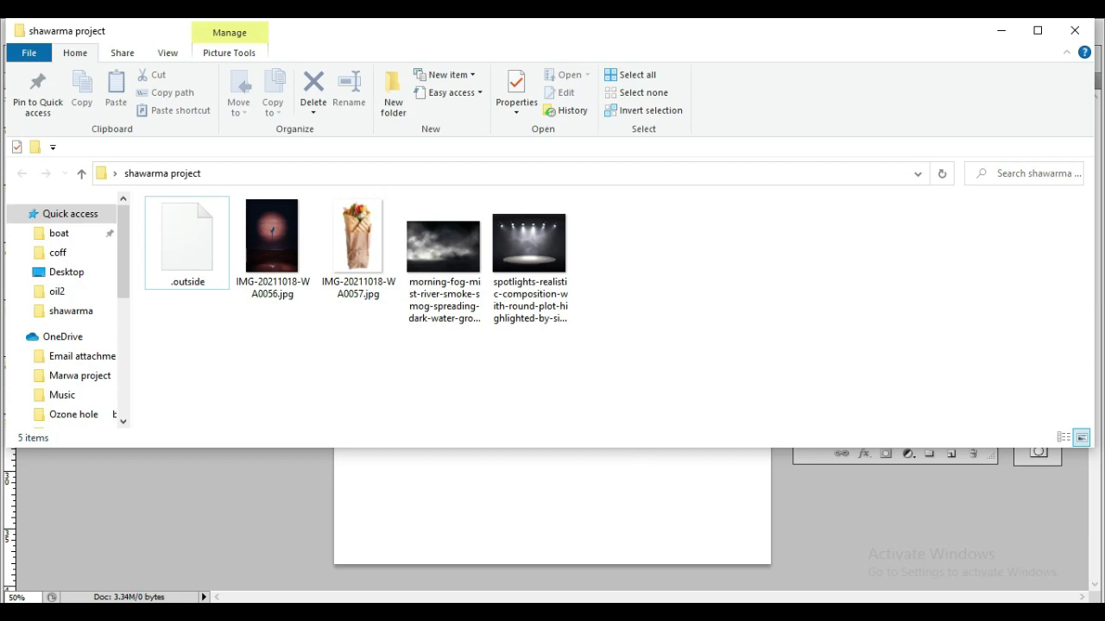
Step: Switch to Chrome and open freepik.com in a new browser tab
{"action": "key", "text": "alt+Tab"}
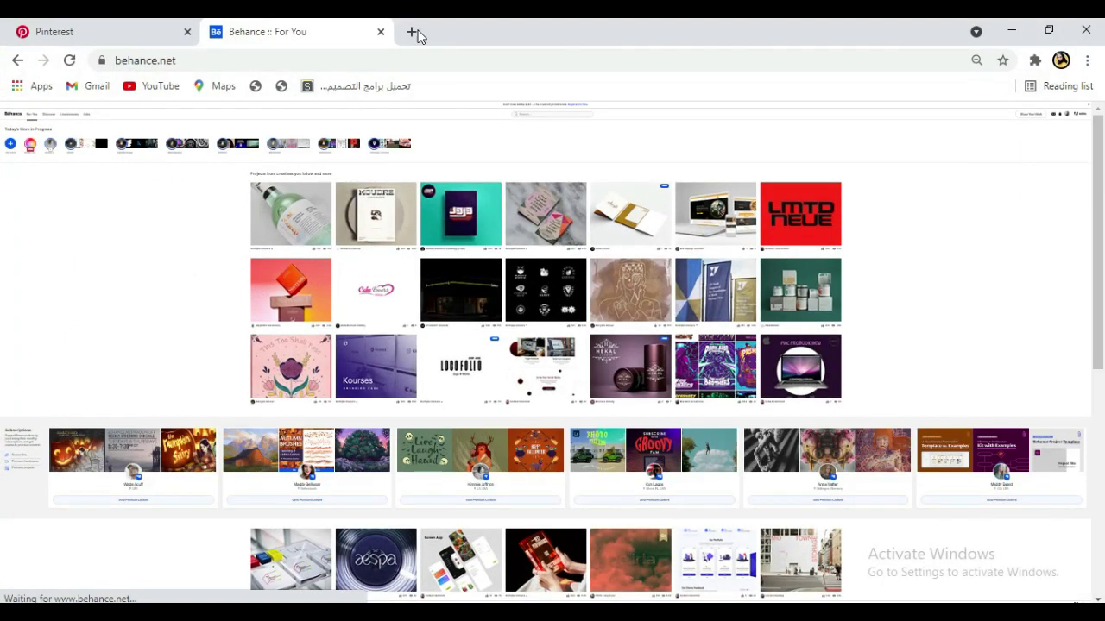
{"action": "left_click", "coordinate": [413, 32]}
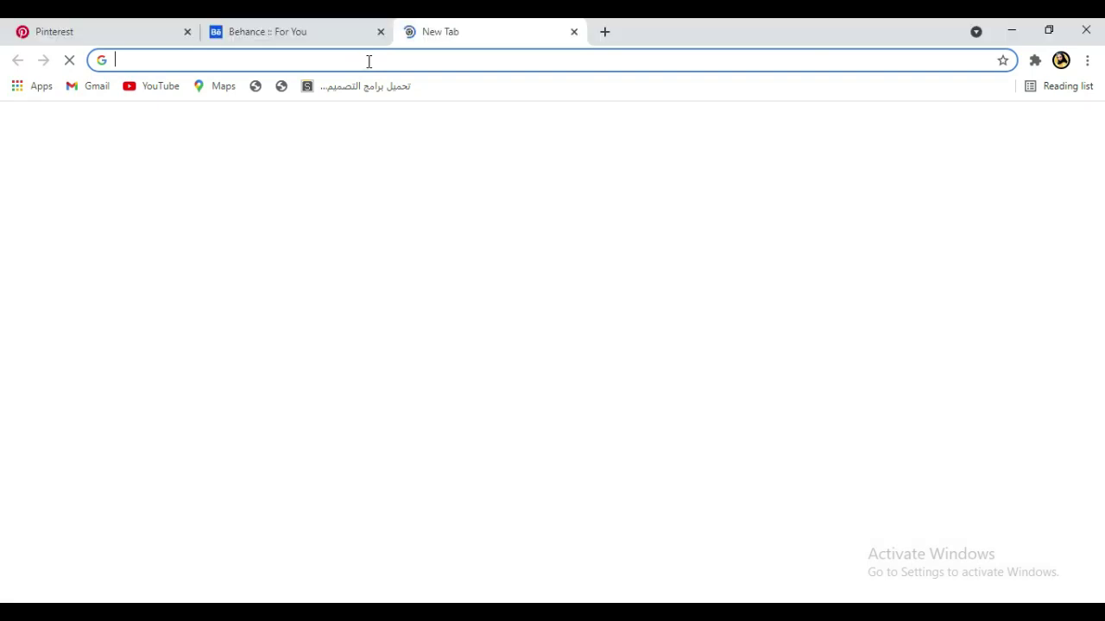
{"action": "type", "text": "freepik.com"}
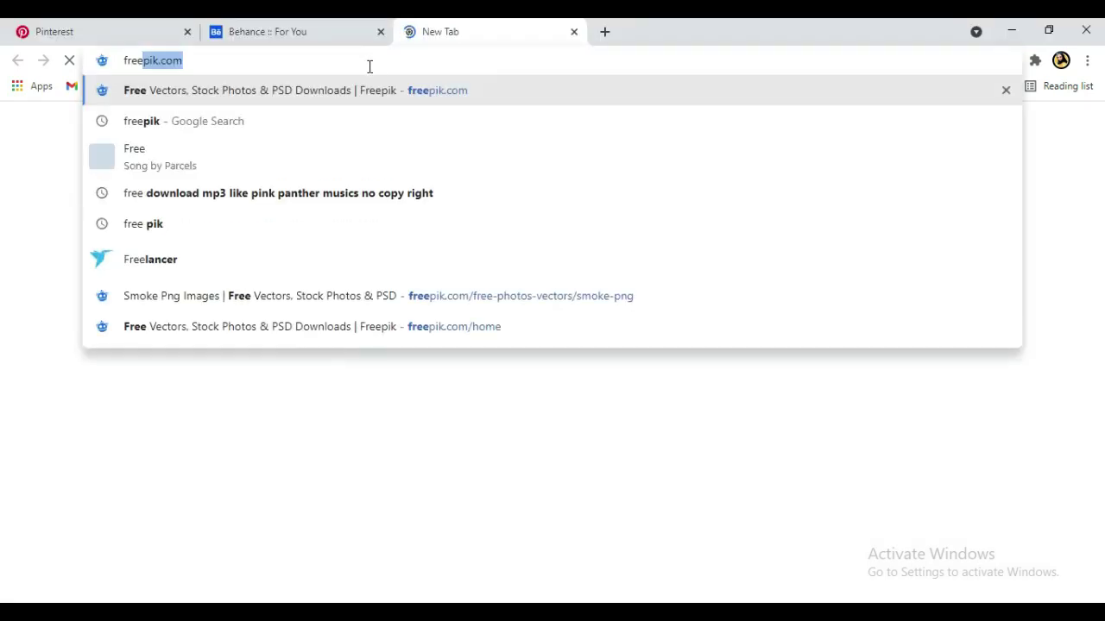
{"action": "key", "text": "Return"}
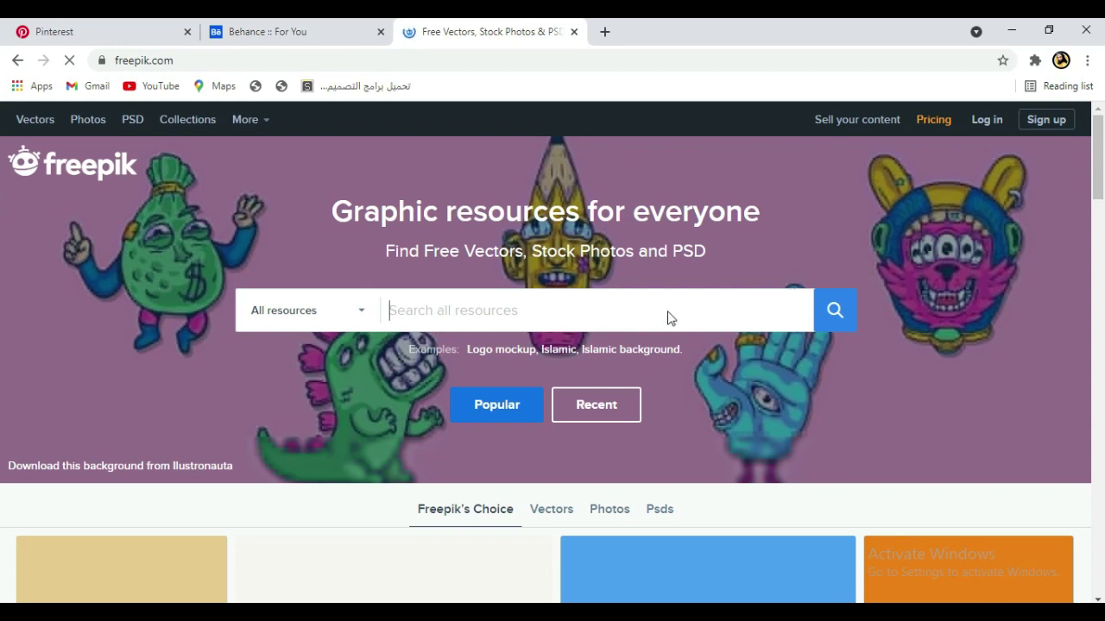
{"action": "left_click", "coordinate": [583, 312]}
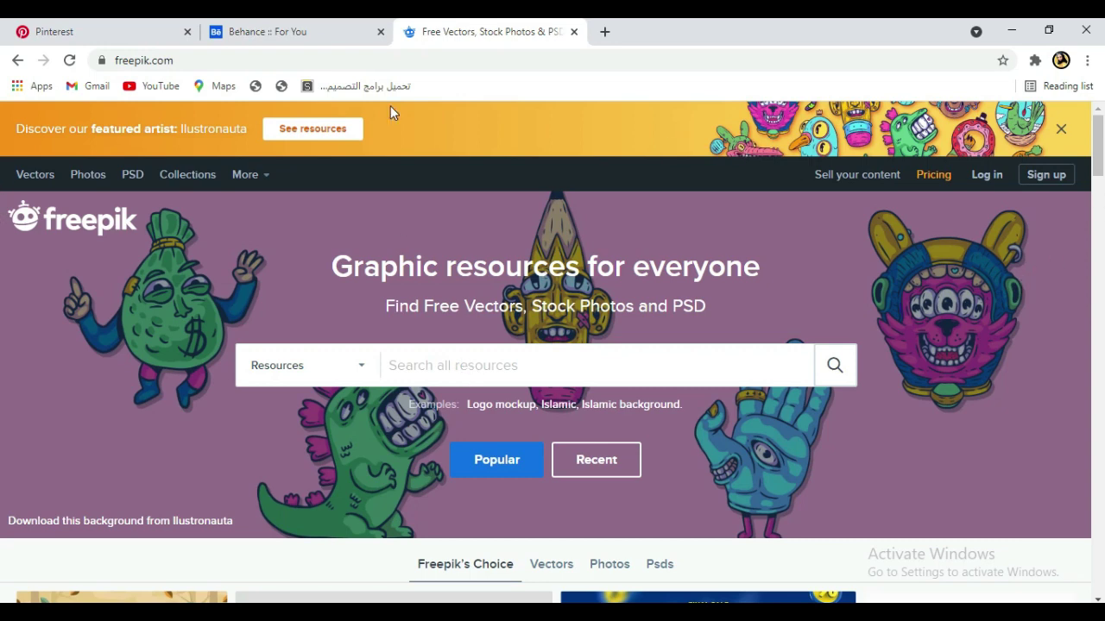
Step: Search Freepik for "burger" and open the Delicious cheeseburger photo on a white background
{"action": "left_click", "coordinate": [477, 365]}
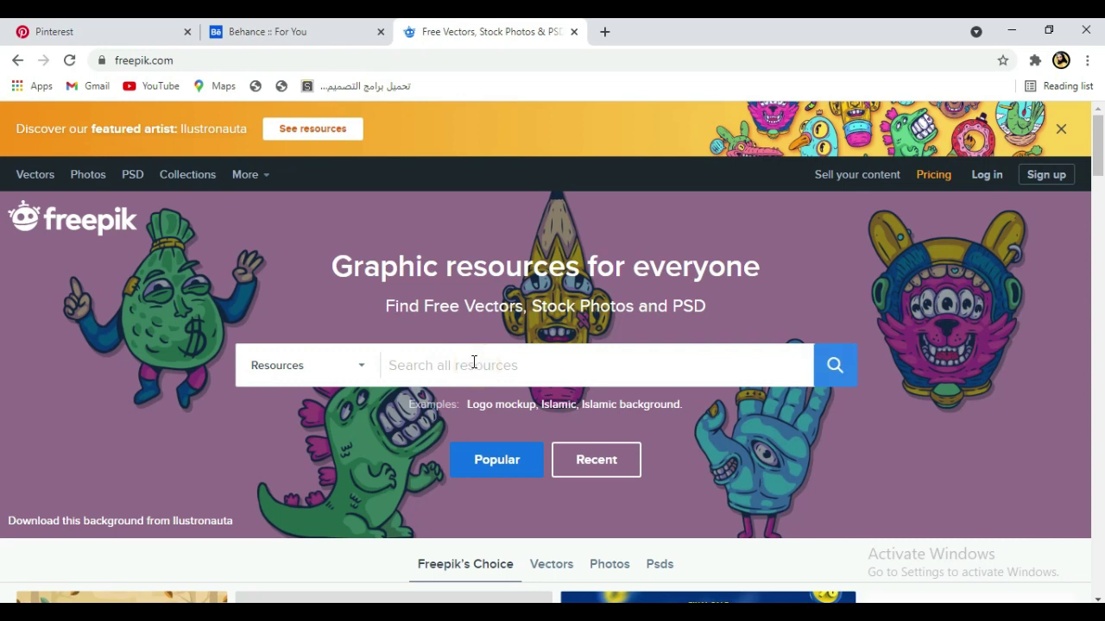
{"action": "type", "text": "burger"}
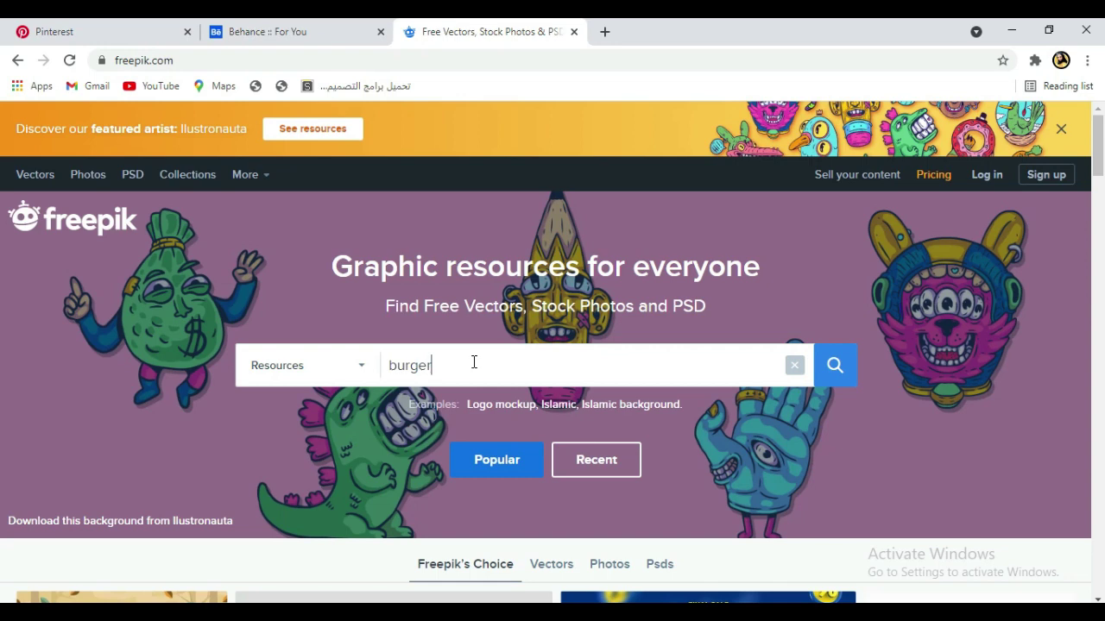
{"action": "key", "text": "Return"}
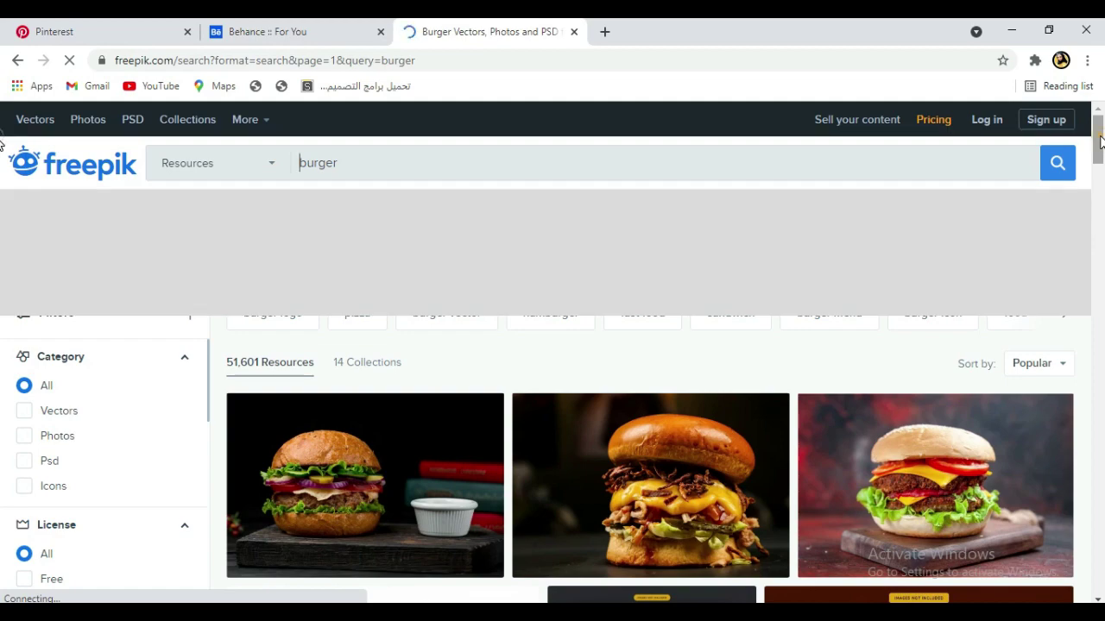
{"action": "scroll", "coordinate": [1100, 142], "scroll_direction": "down", "scroll_amount": 2}
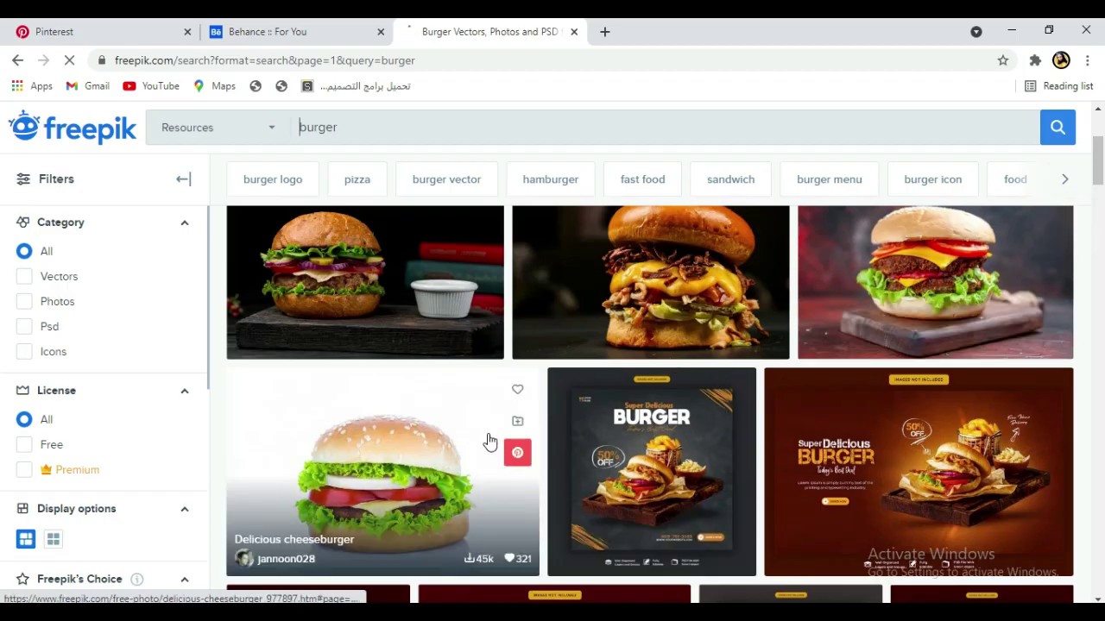
{"action": "left_click", "coordinate": [423, 447]}
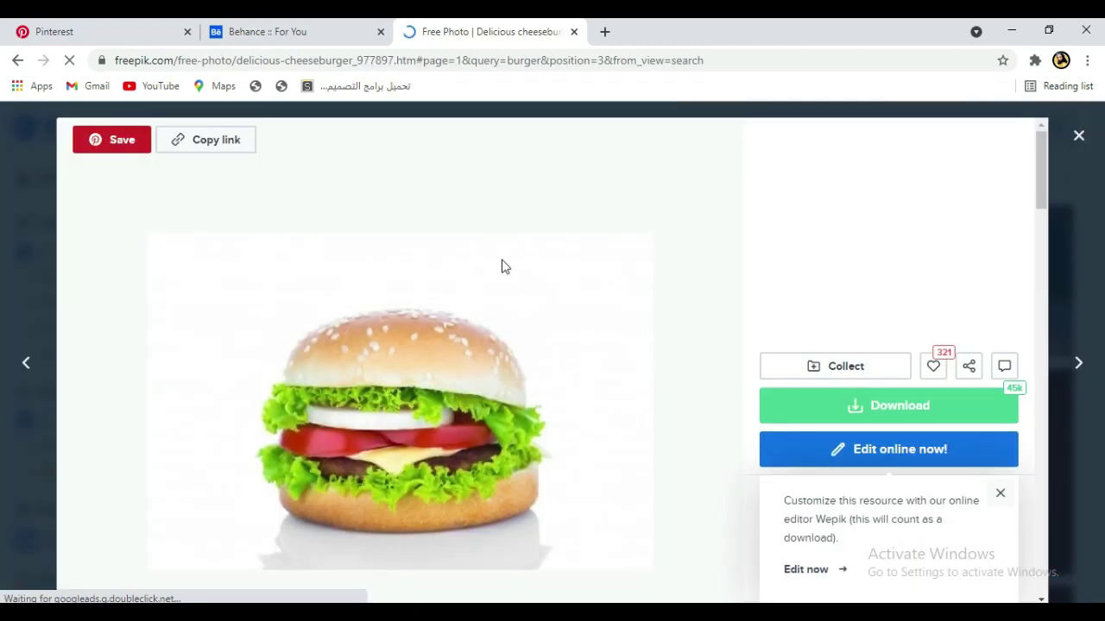
Step: Save the cheeseburger image to the Desktop as a JPEG named burger
{"action": "right_click", "coordinate": [502, 261]}
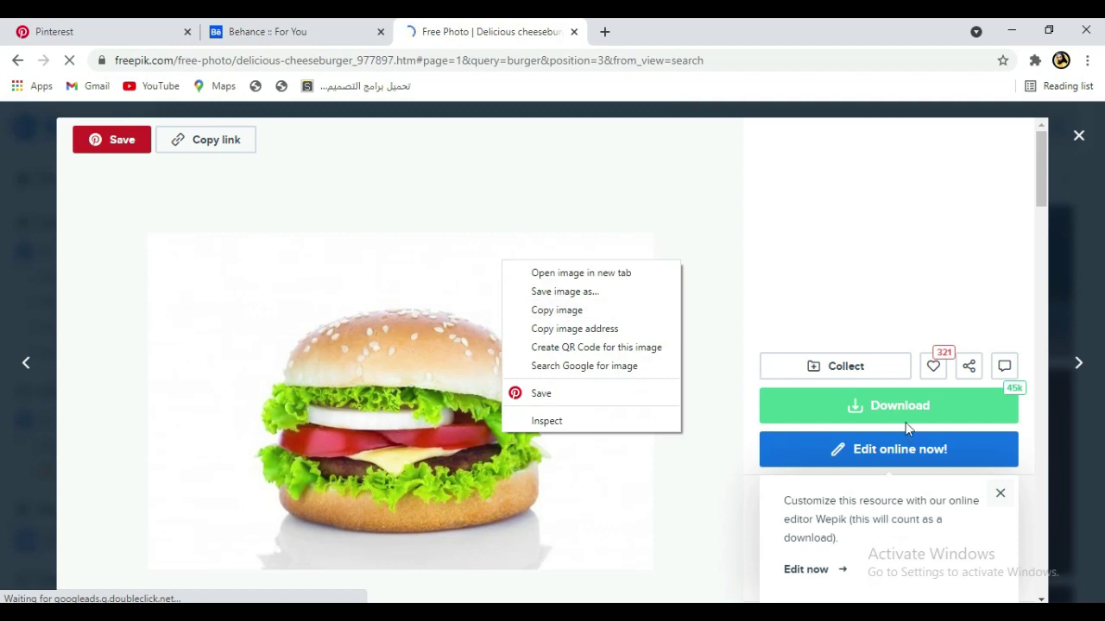
{"action": "left_click", "coordinate": [618, 291]}
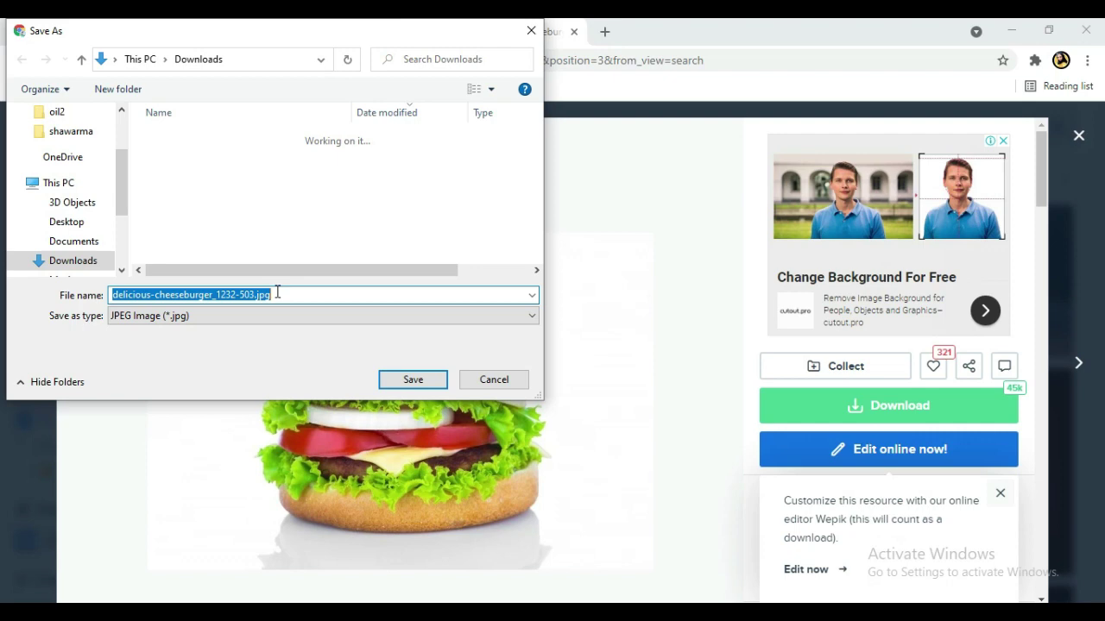
{"action": "type", "text": "burger"}
{"action": "left_click", "coordinate": [98, 235]}
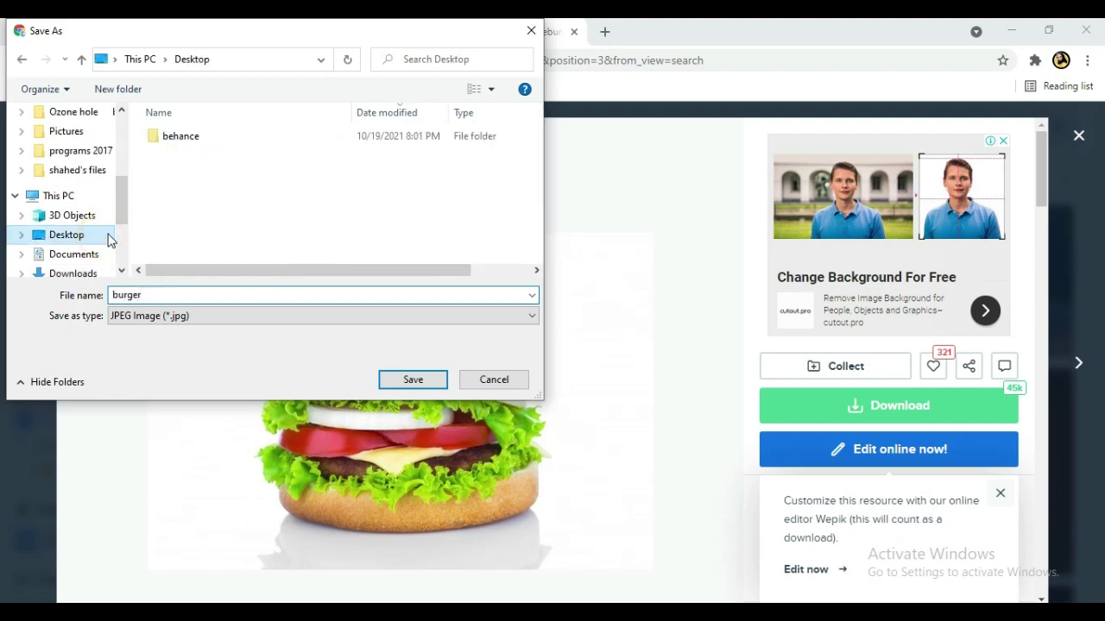
{"action": "left_click", "coordinate": [439, 380]}
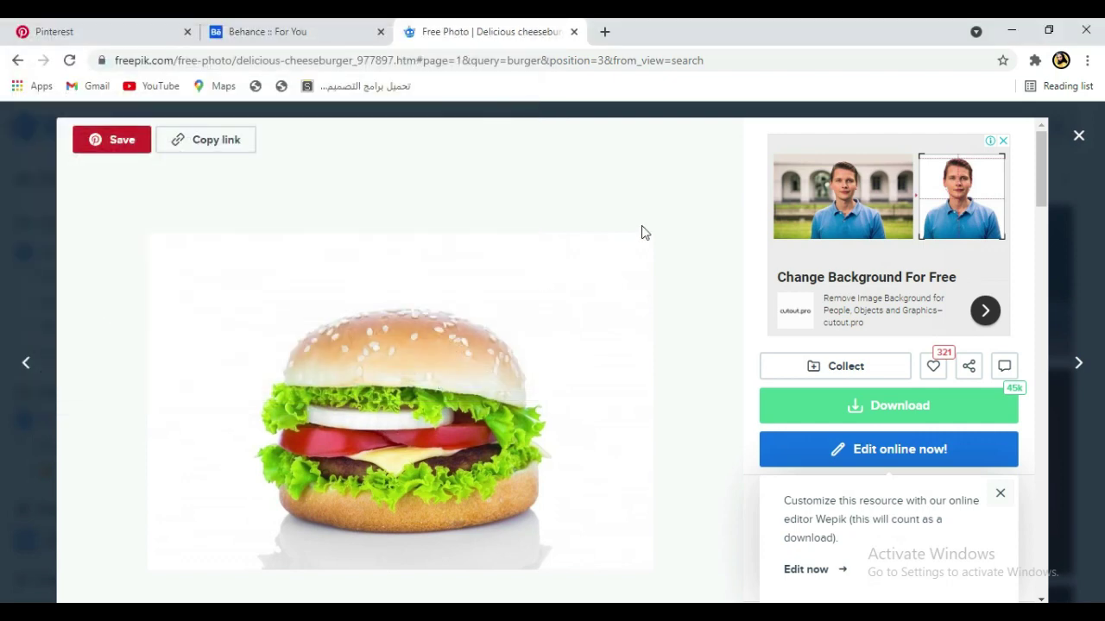
Step: Search Google for pngtree in another new browser tab and open the Pngtree site
{"action": "left_click", "coordinate": [1015, 35]}
{"action": "left_click", "coordinate": [1014, 35]}
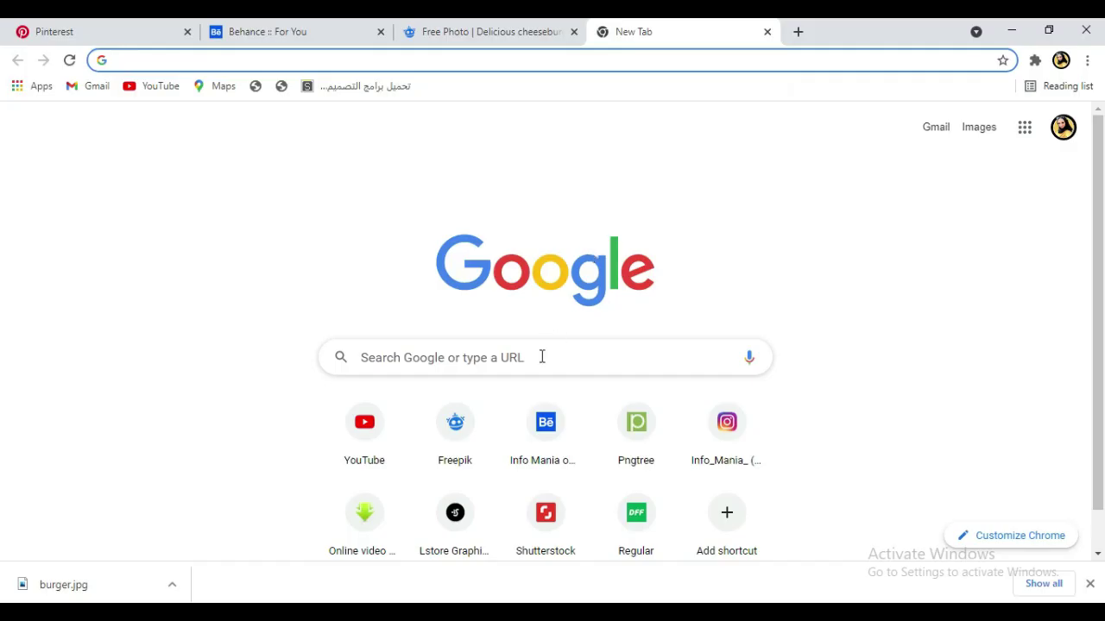
{"action": "left_click", "coordinate": [542, 356]}
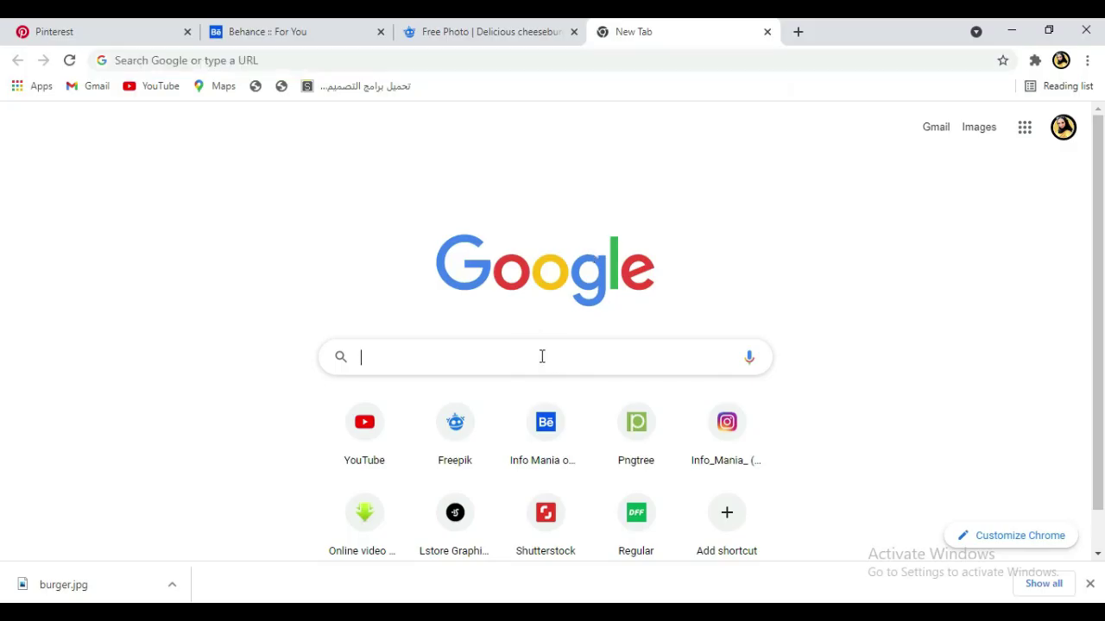
{"action": "type", "text": "p"}
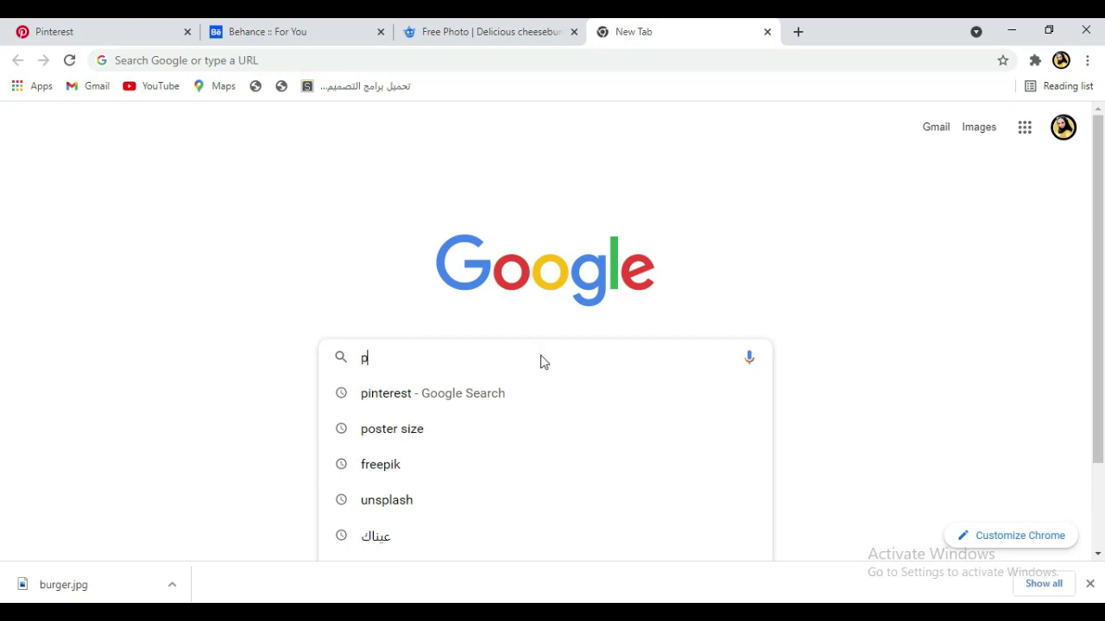
{"action": "type", "text": "ngtree"}
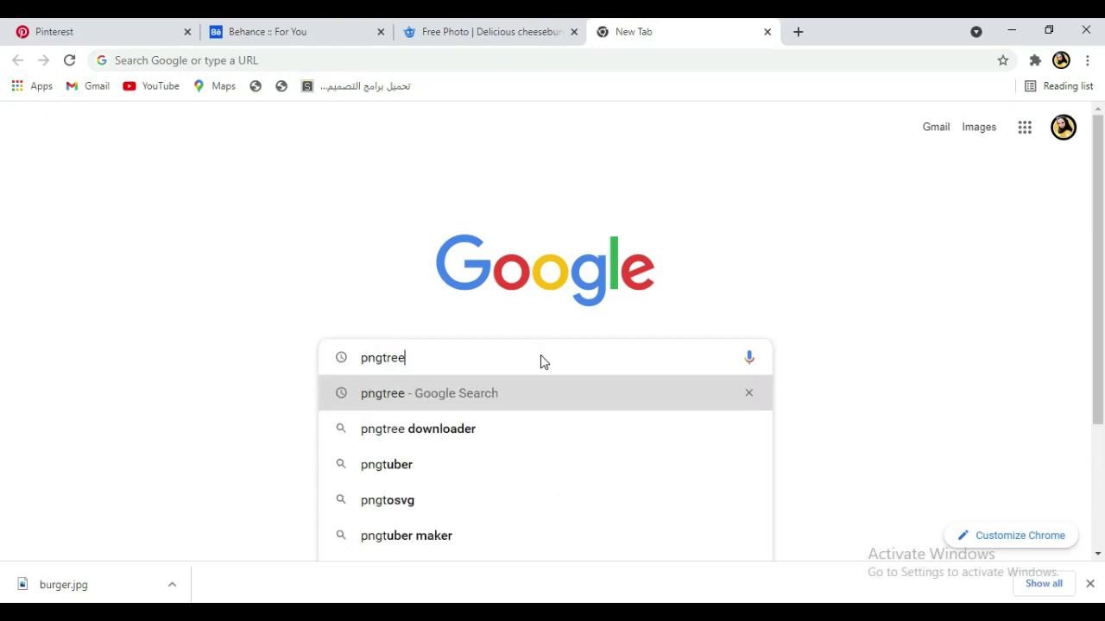
{"action": "key", "text": "Return"}
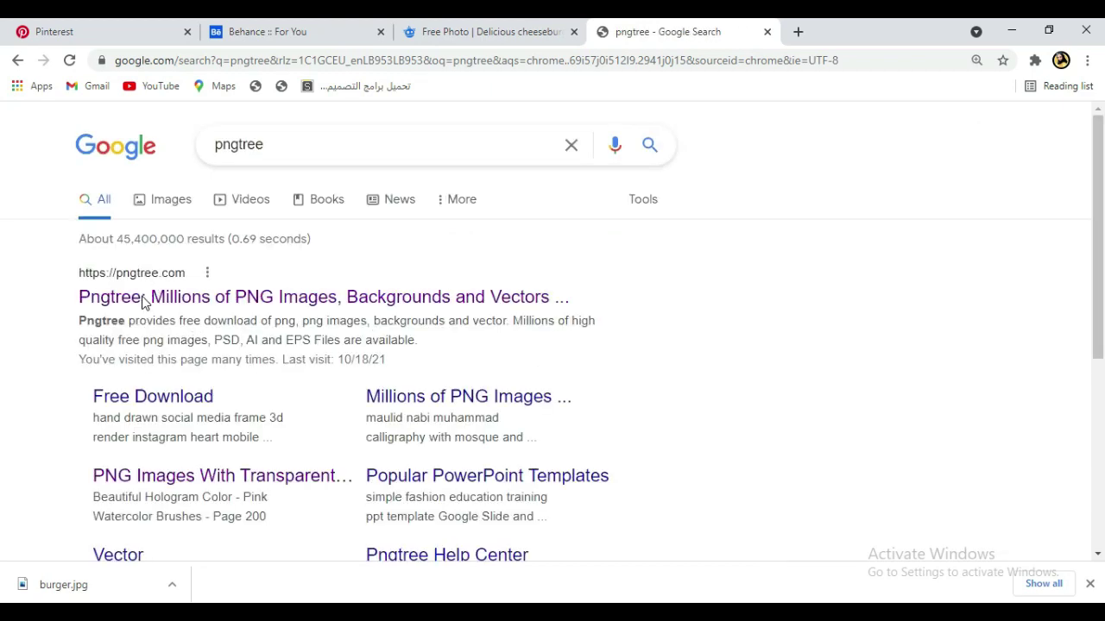
{"action": "left_click", "coordinate": [144, 299]}
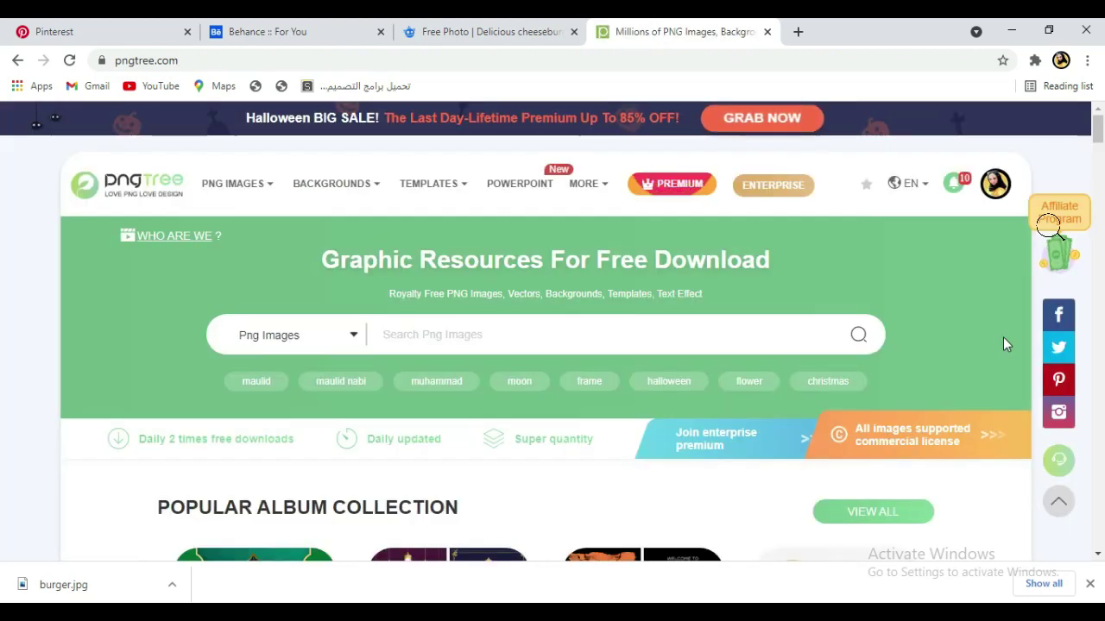
Step: Search Pngtree's PNG images for "burger"
{"action": "left_click", "coordinate": [611, 334]}
{"action": "type", "text": "burger"}
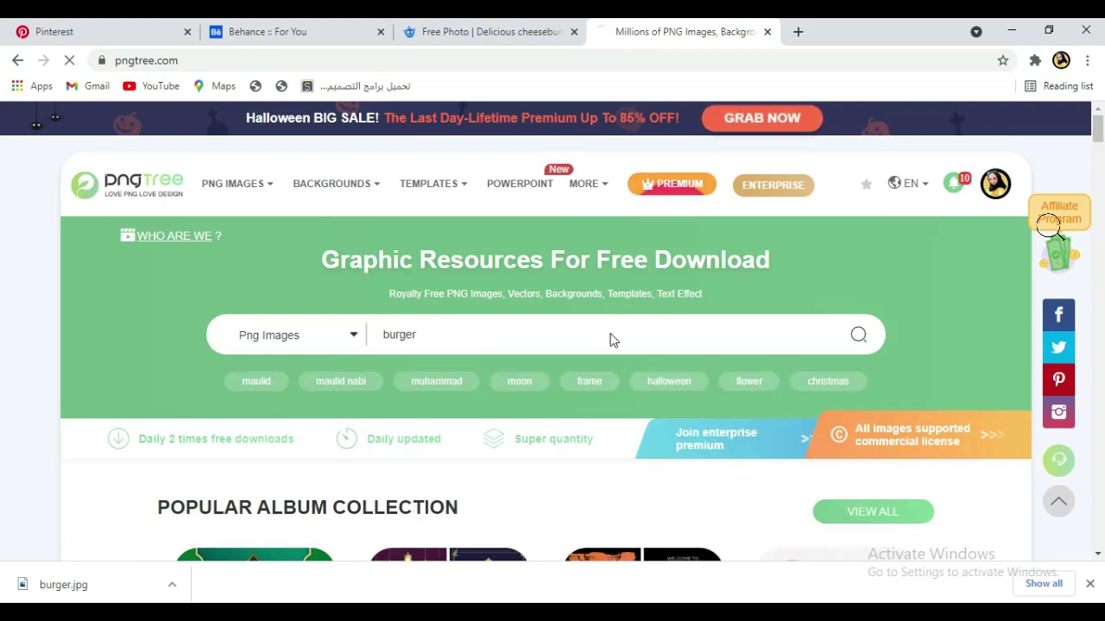
{"action": "key", "text": "Return"}
{"action": "mouse_move", "coordinate": [767, 464]}
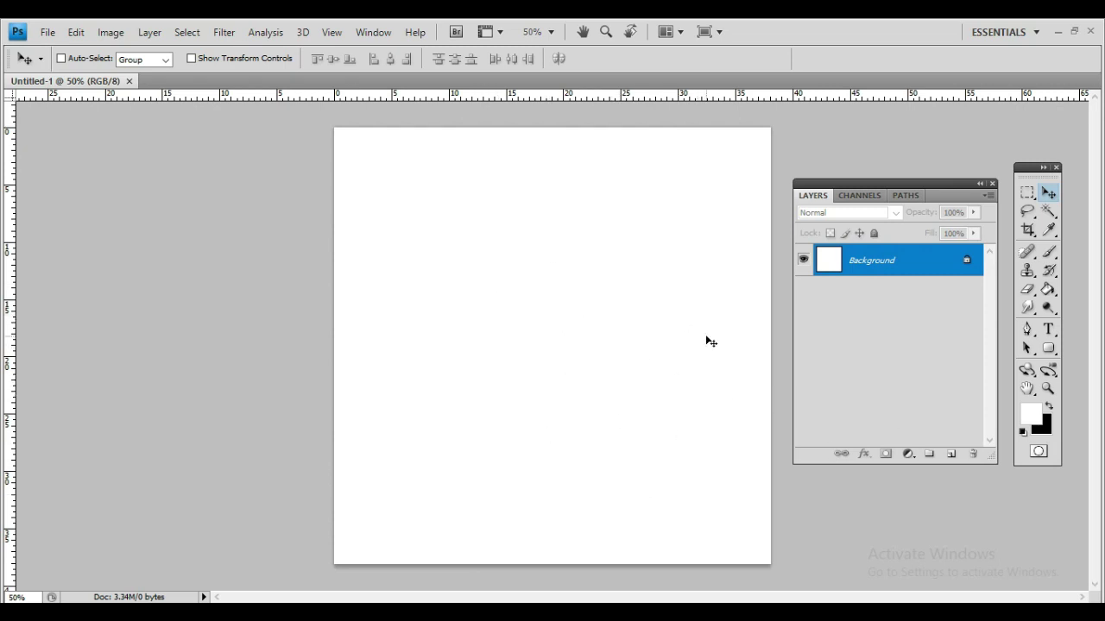
Step: In the blank Photoshop document, add a new layer and set the foreground colour to yellow, hex f9cd00
{"action": "left_click", "coordinate": [949, 455]}
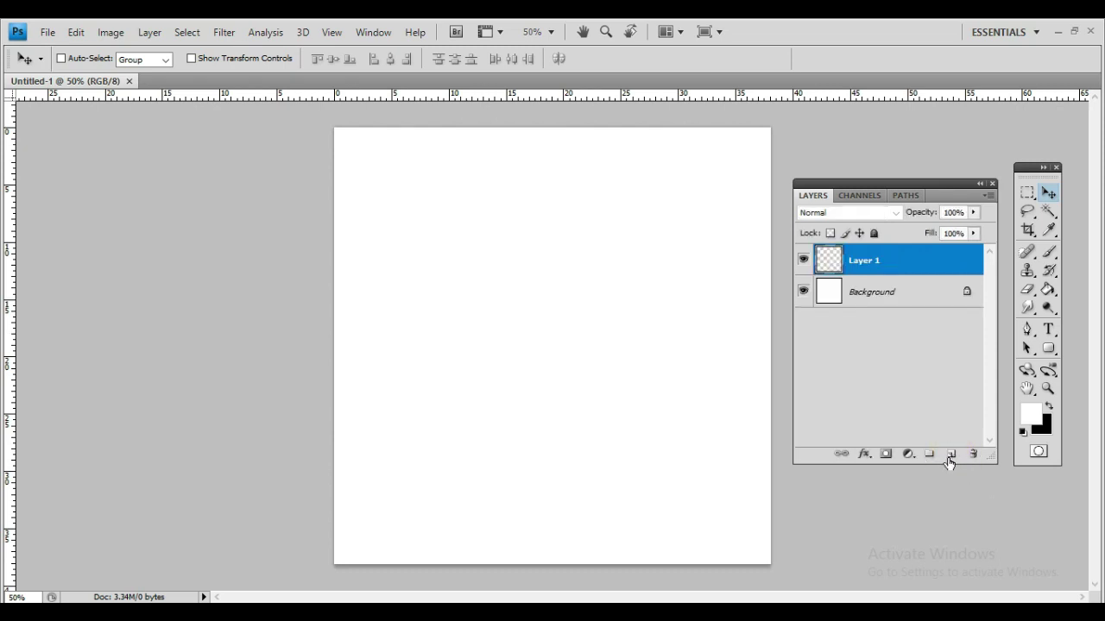
{"action": "left_click", "coordinate": [1033, 416]}
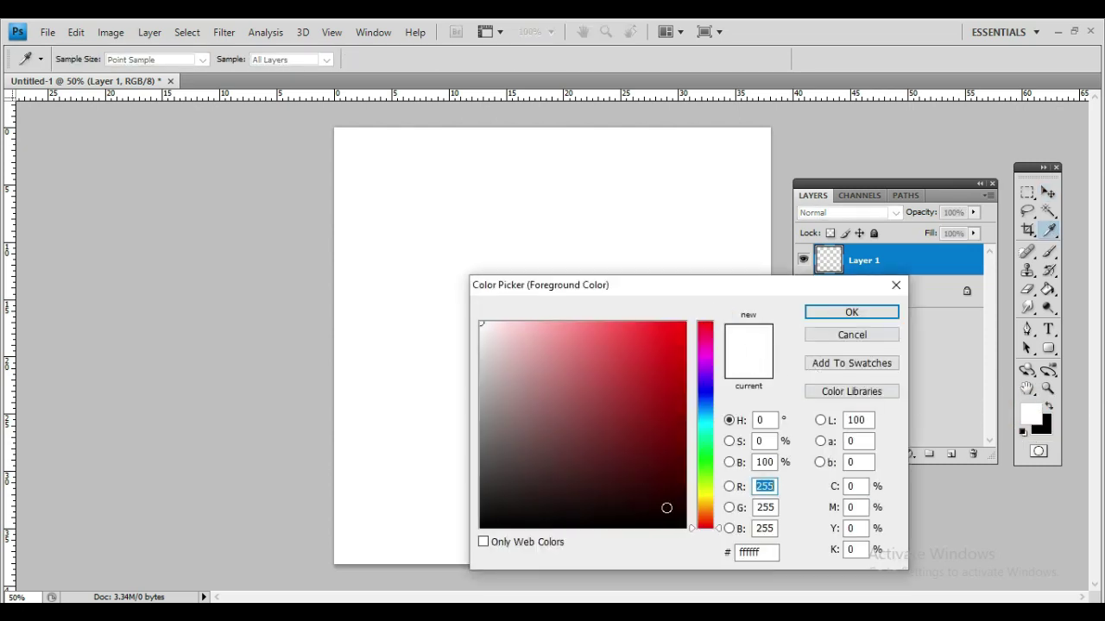
{"action": "left_click", "coordinate": [705, 495]}
{"action": "left_click_drag", "start_coordinate": [716, 500], "coordinate": [717, 507]}
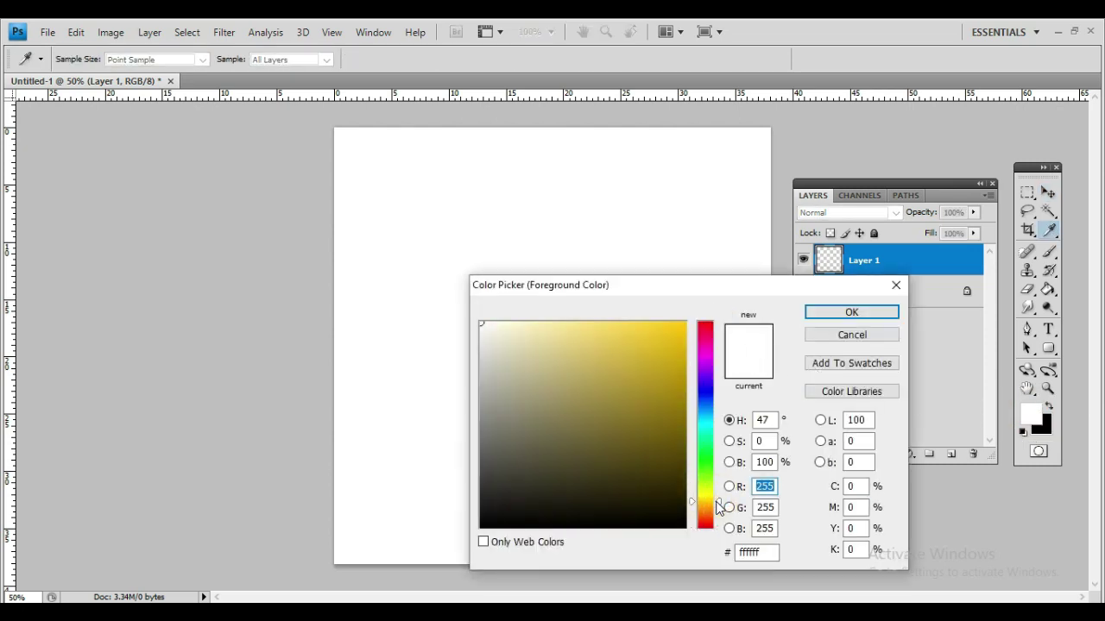
{"action": "left_click", "coordinate": [685, 327]}
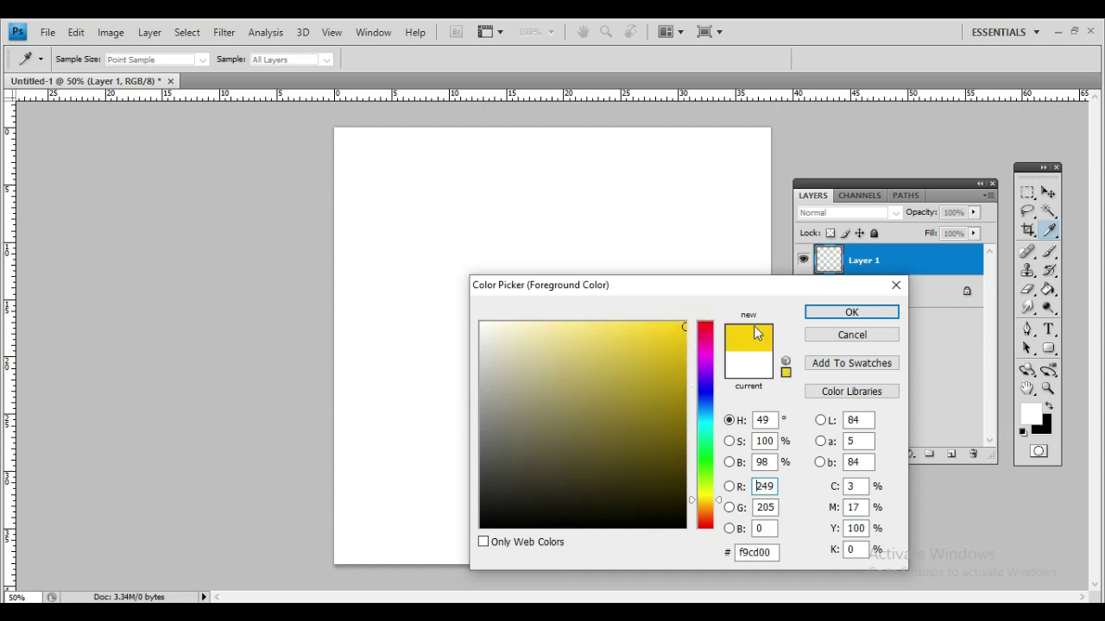
{"action": "left_click", "coordinate": [850, 313]}
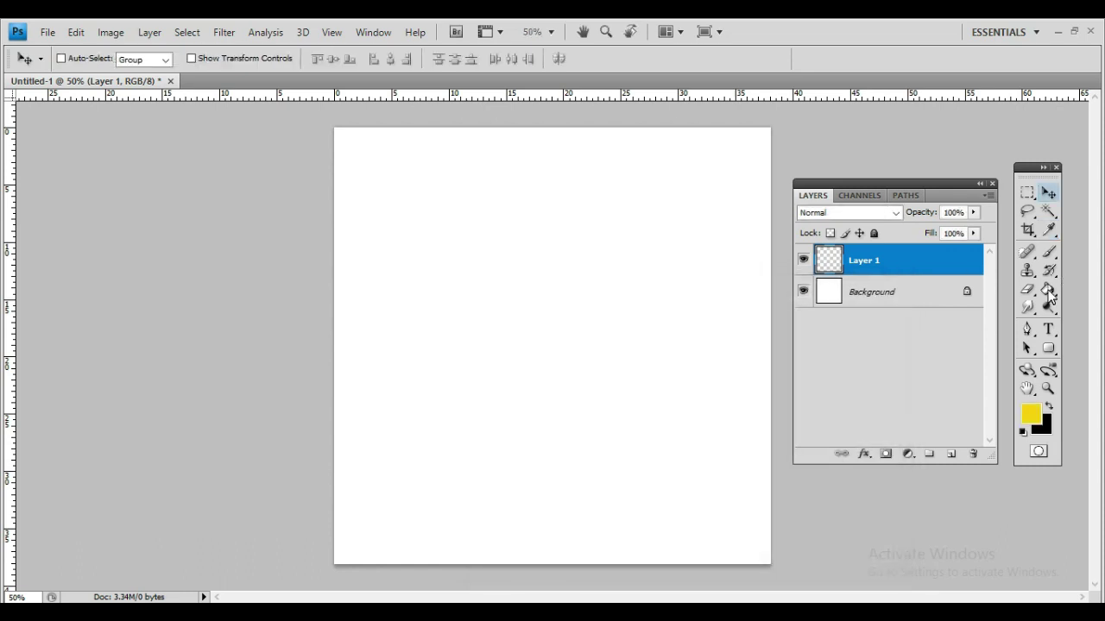
Step: Fill the new layer with the yellow foreground colour using the Paint Bucket
{"action": "left_click", "coordinate": [1049, 291]}
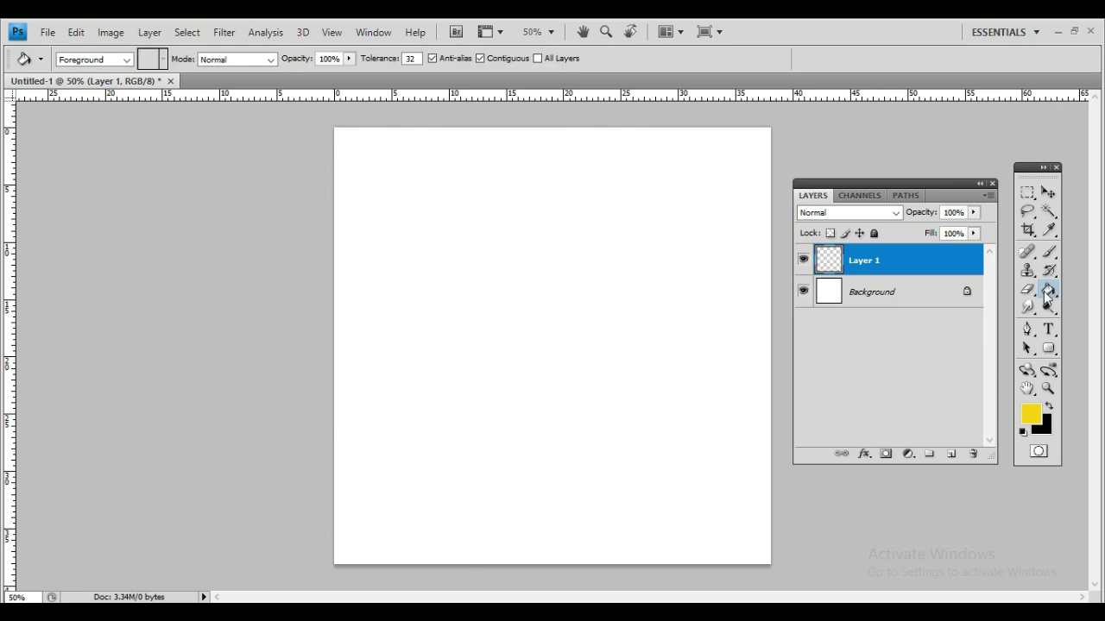
{"action": "left_click", "coordinate": [564, 312]}
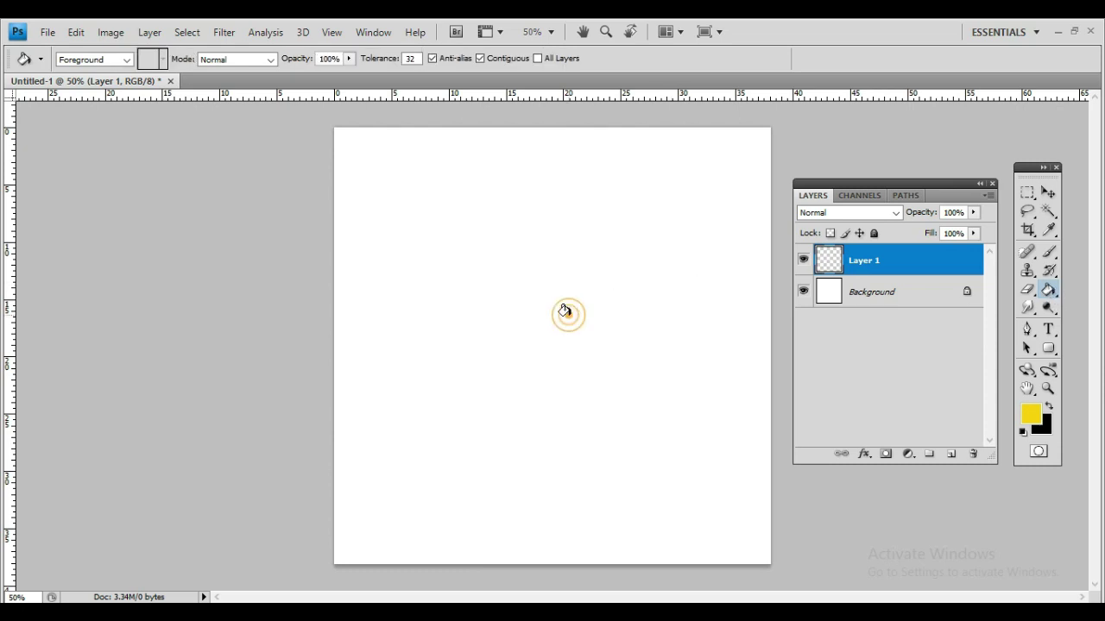
{"action": "key", "text": "i"}
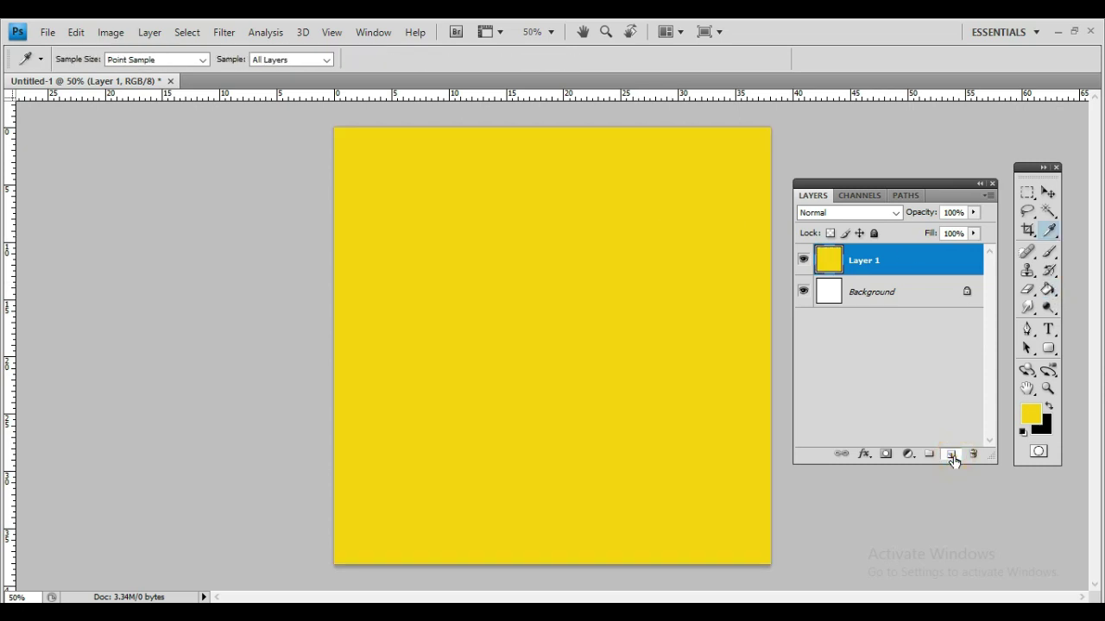
Step: Add a new empty layer above the yellow layer and set the foreground colour to white
{"action": "key", "text": "ctrl+shift+alt+n"}
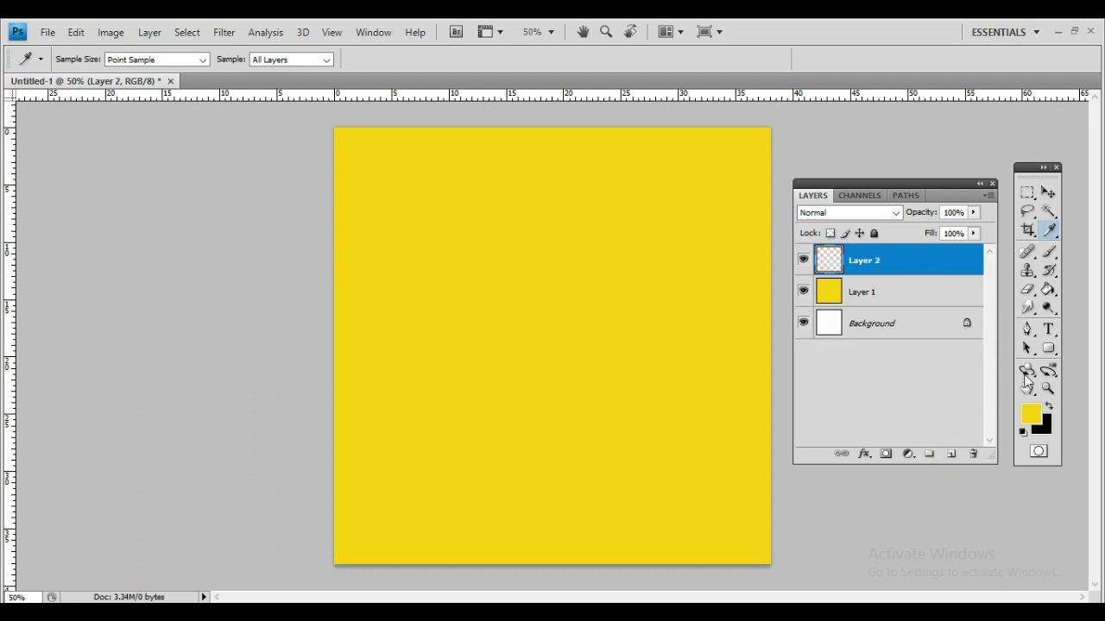
{"action": "left_click", "coordinate": [1023, 432]}
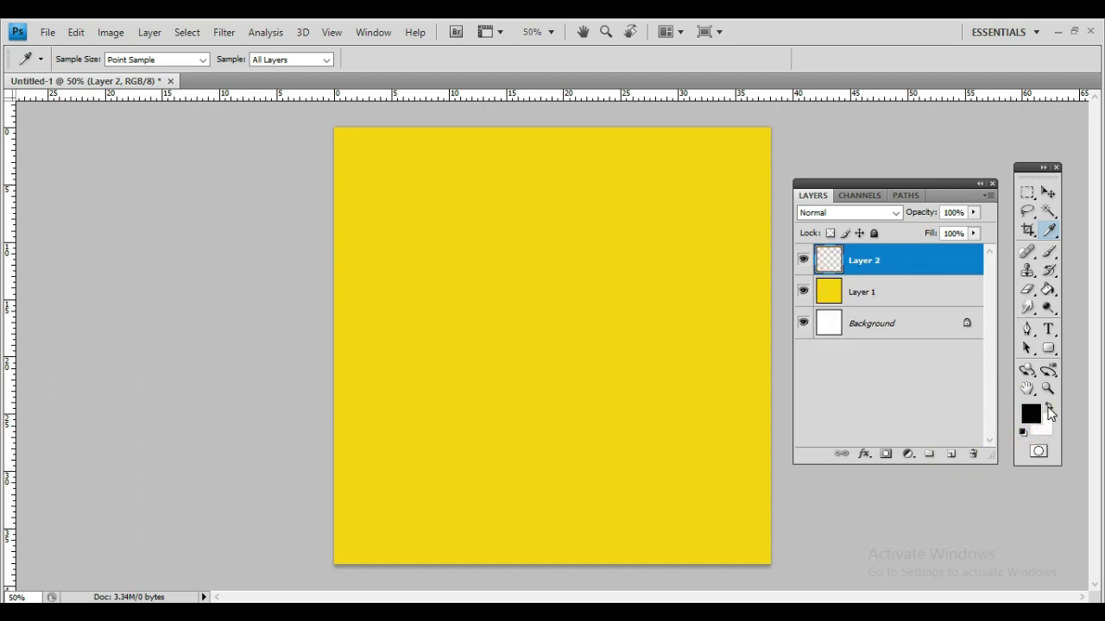
{"action": "left_click", "coordinate": [1049, 406]}
{"action": "left_click", "coordinate": [1048, 289]}
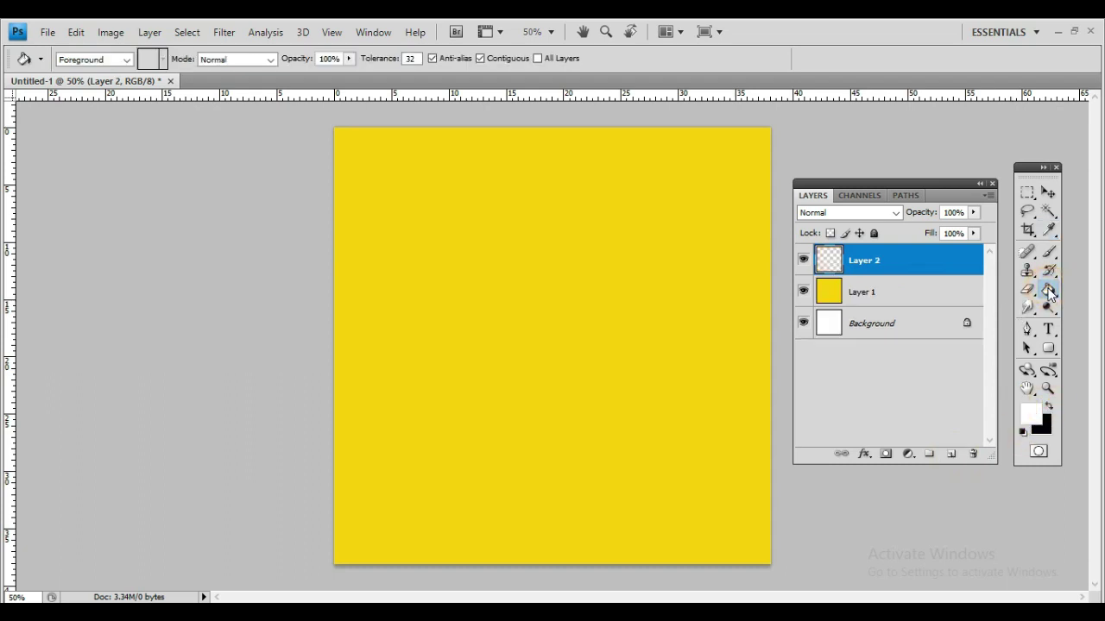
Step: Set up the Brush with a soft round tip at 480 px diameter and 0% hardness
{"action": "left_click", "coordinate": [1050, 254]}
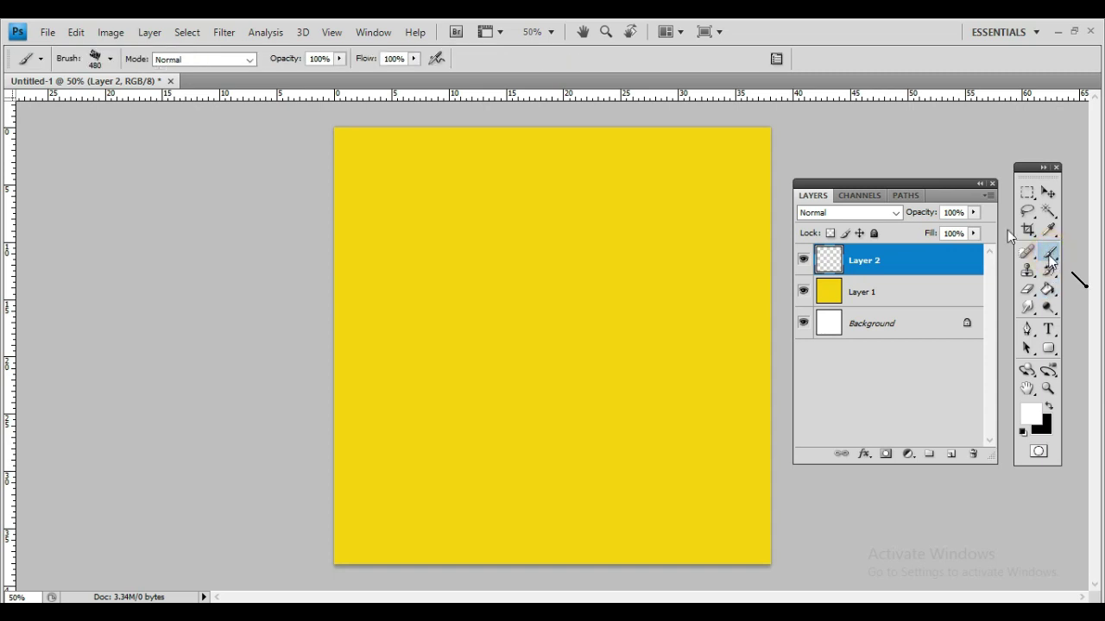
{"action": "left_click", "coordinate": [109, 59]}
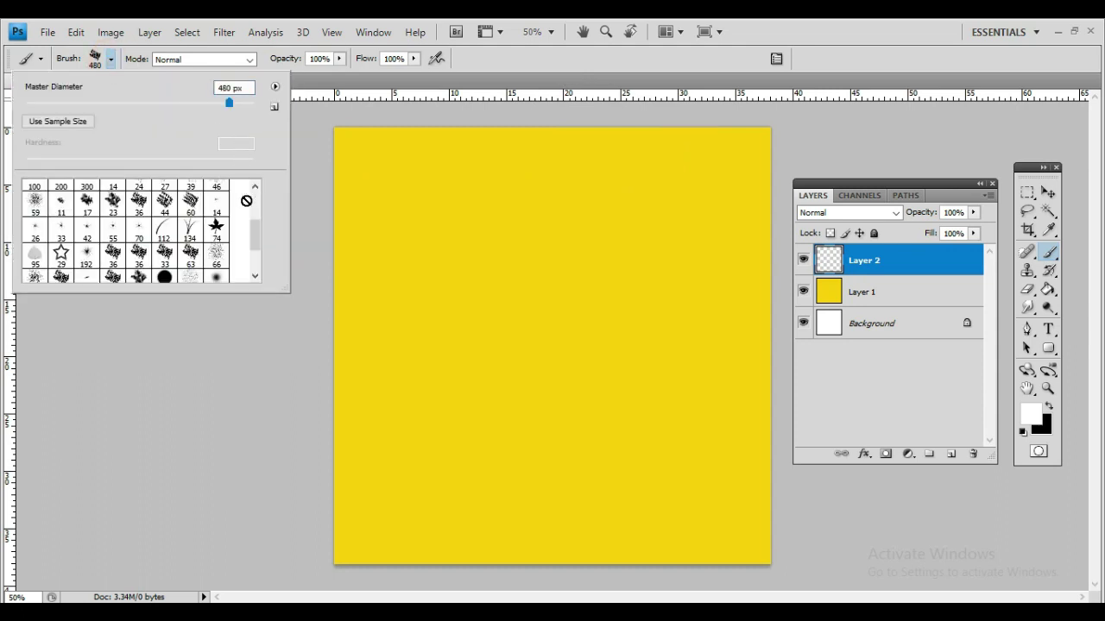
{"action": "scroll", "coordinate": [253, 246], "scroll_direction": "down", "scroll_amount": 1}
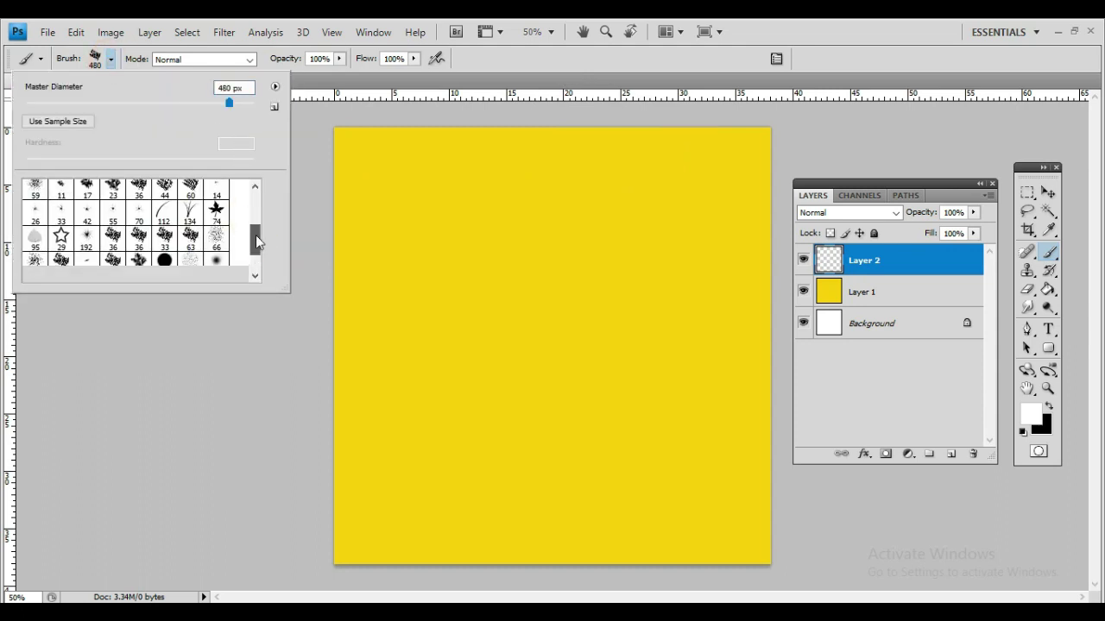
{"action": "left_click_drag", "start_coordinate": [255, 227], "coordinate": [259, 208]}
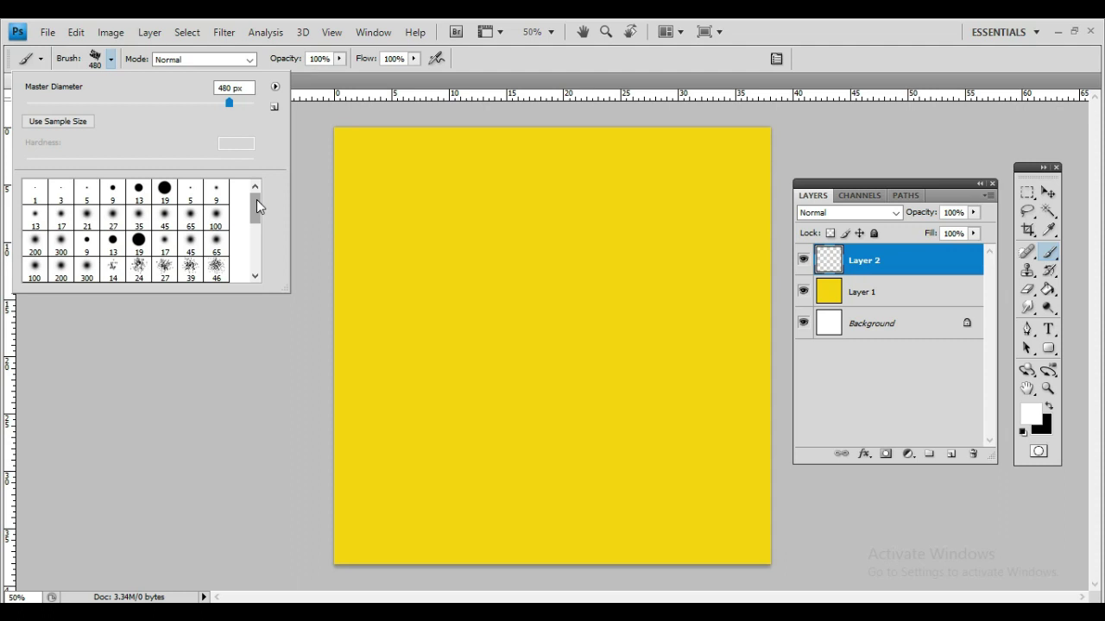
{"action": "mouse_move", "coordinate": [257, 201]}
{"action": "left_mouse_down"}
{"action": "mouse_move", "coordinate": [254, 233]}
{"action": "mouse_move", "coordinate": [256, 194]}
{"action": "left_mouse_up"}
{"action": "left_click", "coordinate": [122, 222]}
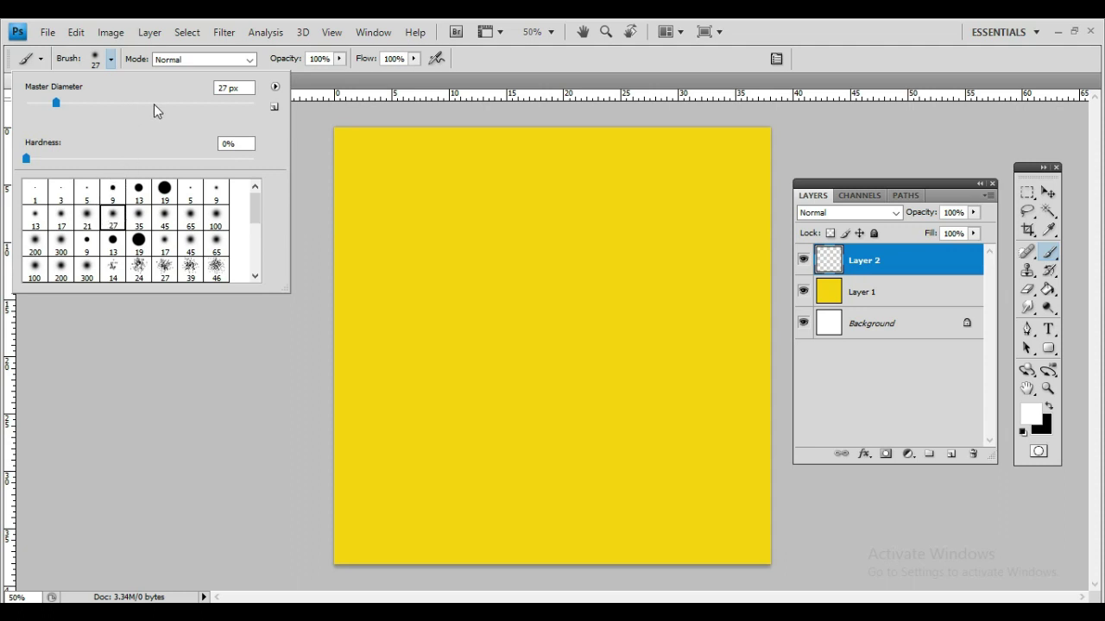
{"action": "left_click", "coordinate": [188, 103]}
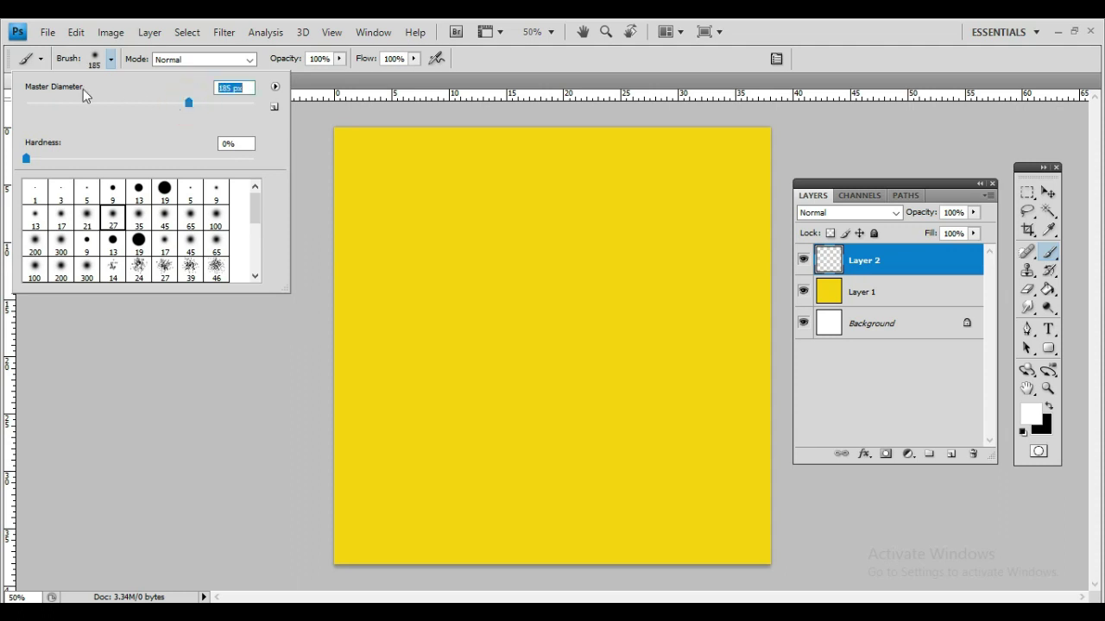
{"action": "left_click", "coordinate": [29, 102]}
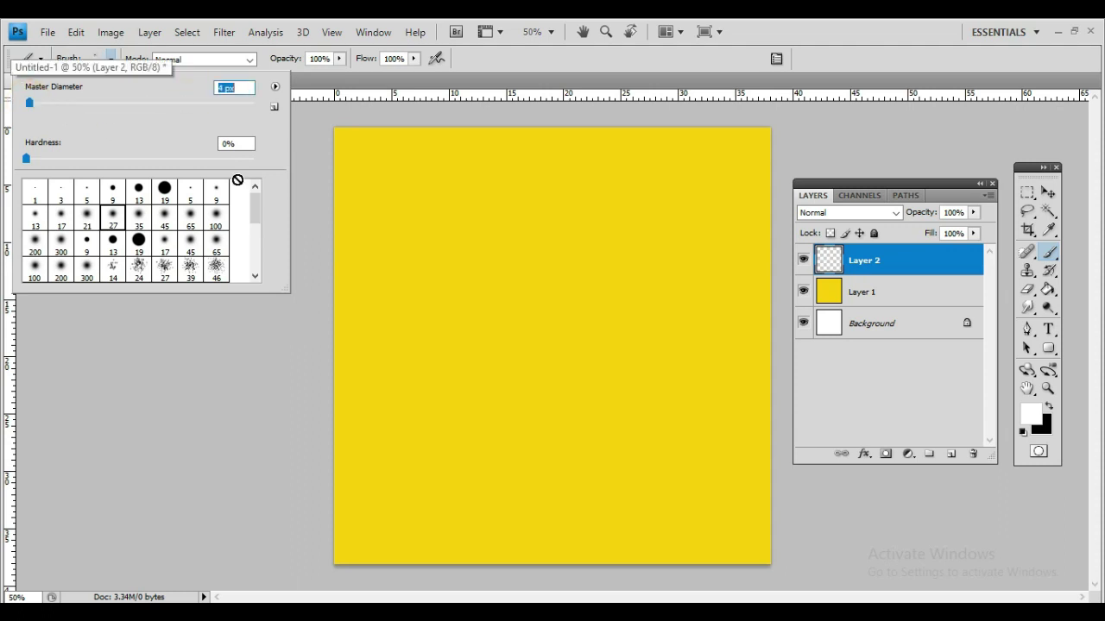
{"action": "left_click", "coordinate": [145, 103]}
{"action": "left_click", "coordinate": [228, 101]}
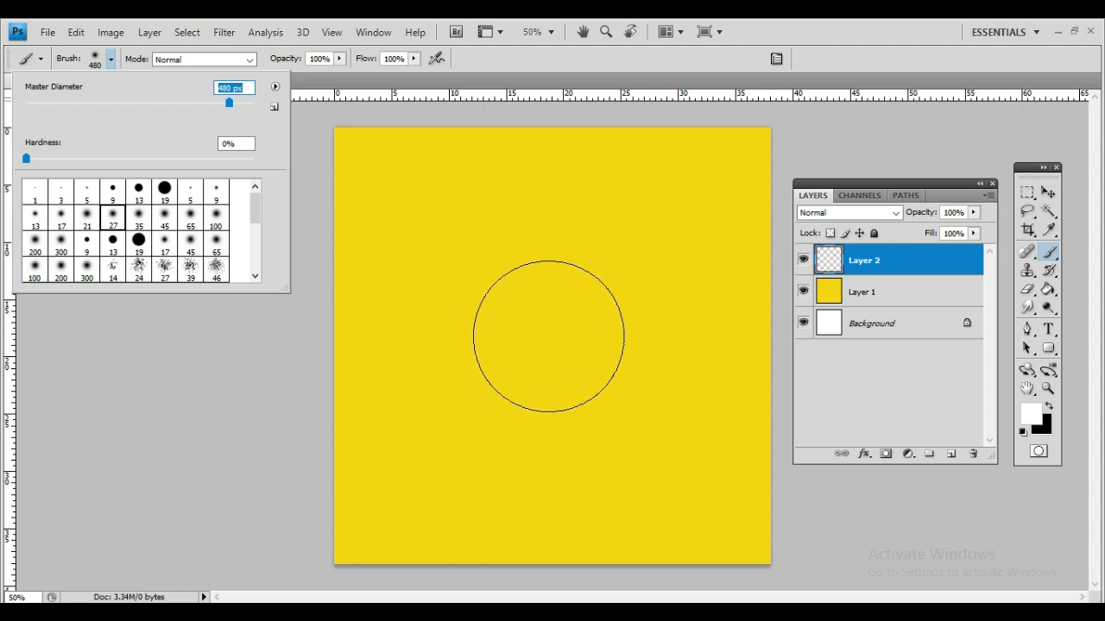
Step: Paint a soft white glow in the centre of the canvas on Layer 2
{"action": "left_click", "coordinate": [549, 337]}
{"action": "left_click", "coordinate": [549, 337]}
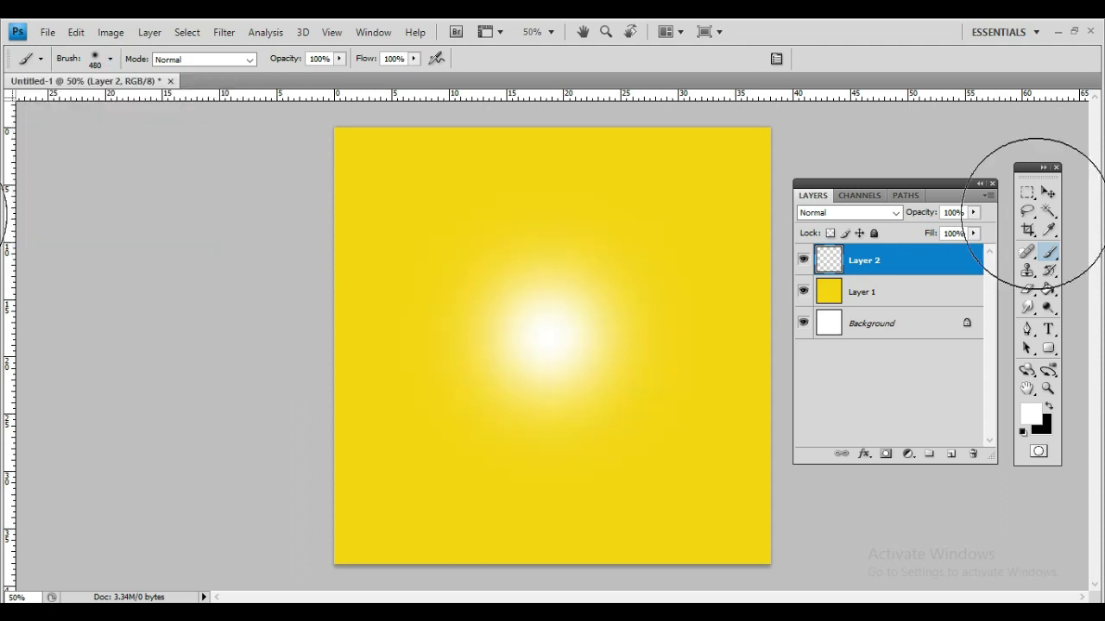
{"action": "left_click", "coordinate": [535, 334]}
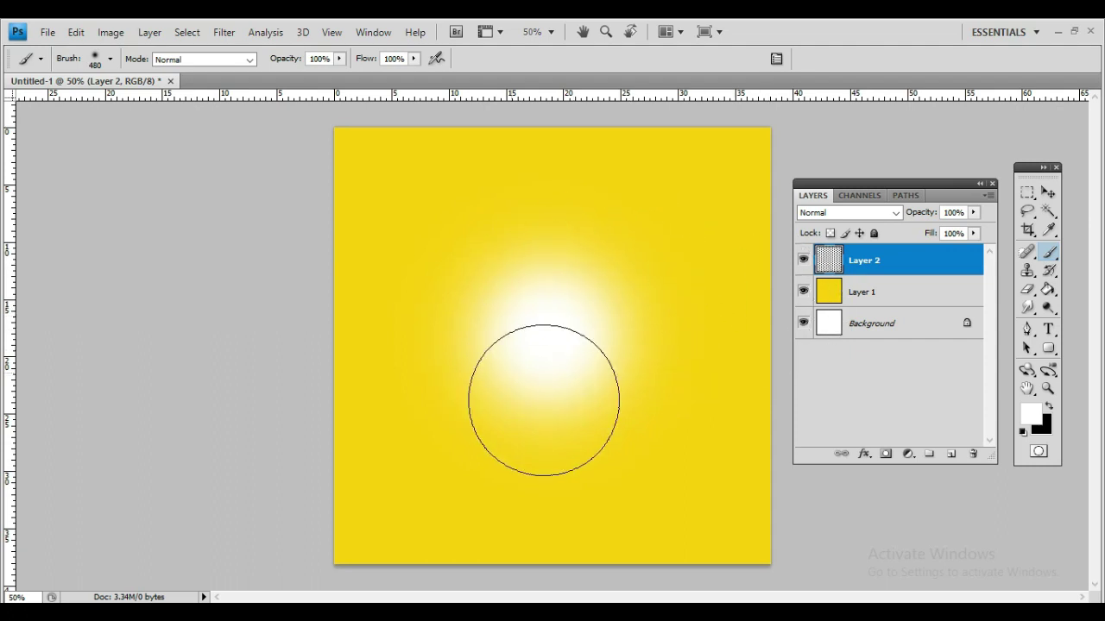
Step: Apply a Gaussian Blur with a 3.2-pixel radius to the white glow on Layer 2
{"action": "left_click", "coordinate": [225, 37]}
{"action": "mouse_move", "coordinate": [273, 157]}
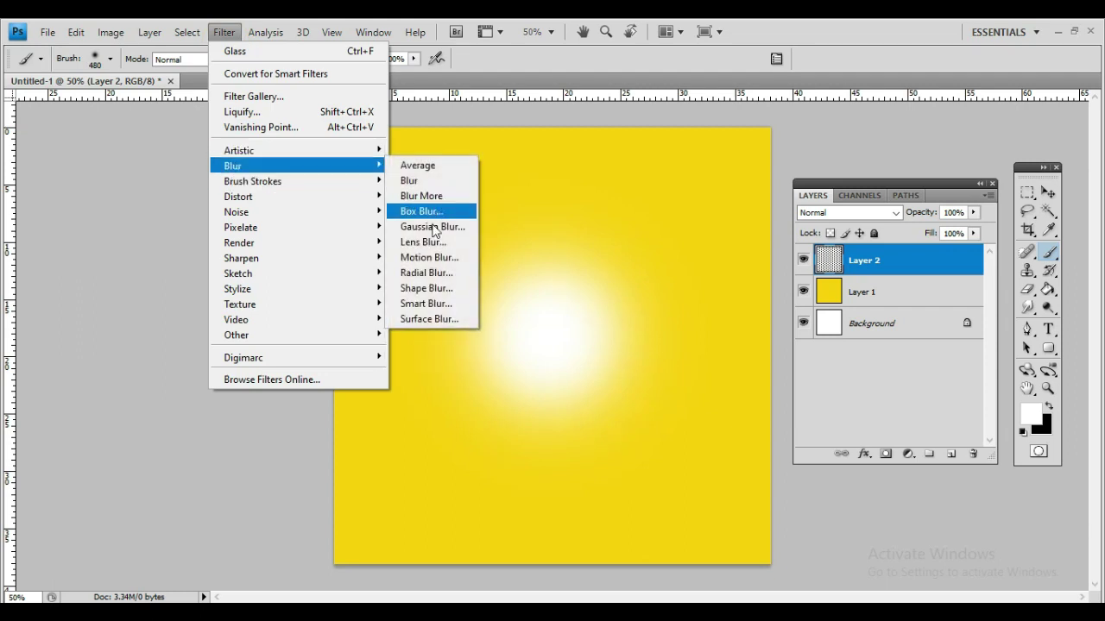
{"action": "left_click", "coordinate": [440, 230]}
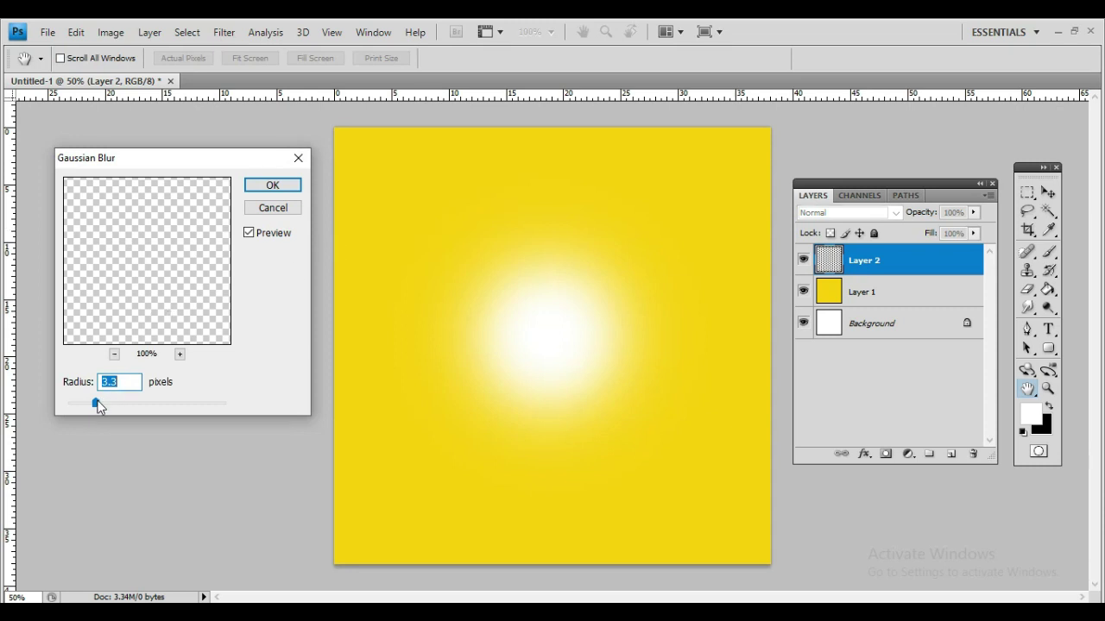
{"action": "left_click", "coordinate": [97, 403]}
{"action": "left_click_drag", "start_coordinate": [101, 403], "coordinate": [110, 402]}
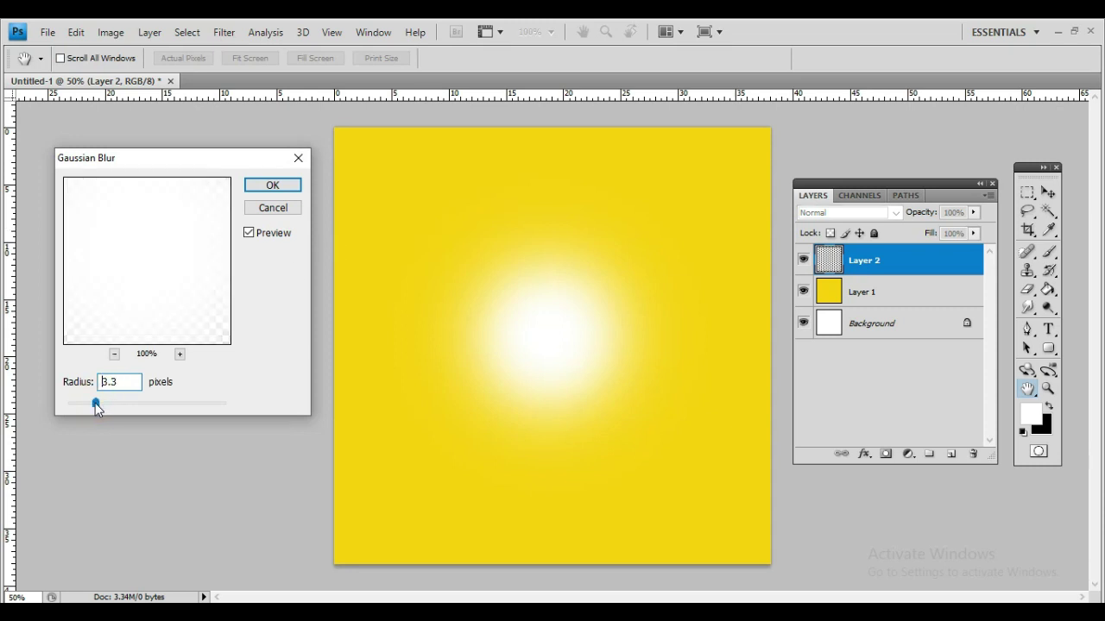
{"action": "left_click", "coordinate": [288, 183]}
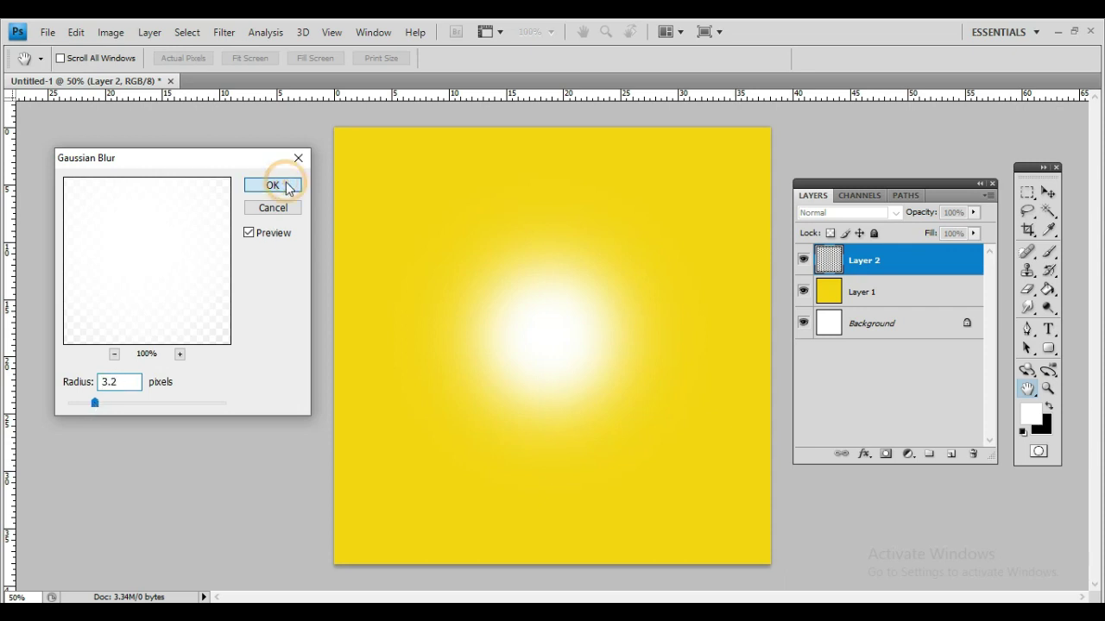
{"action": "key", "text": "b"}
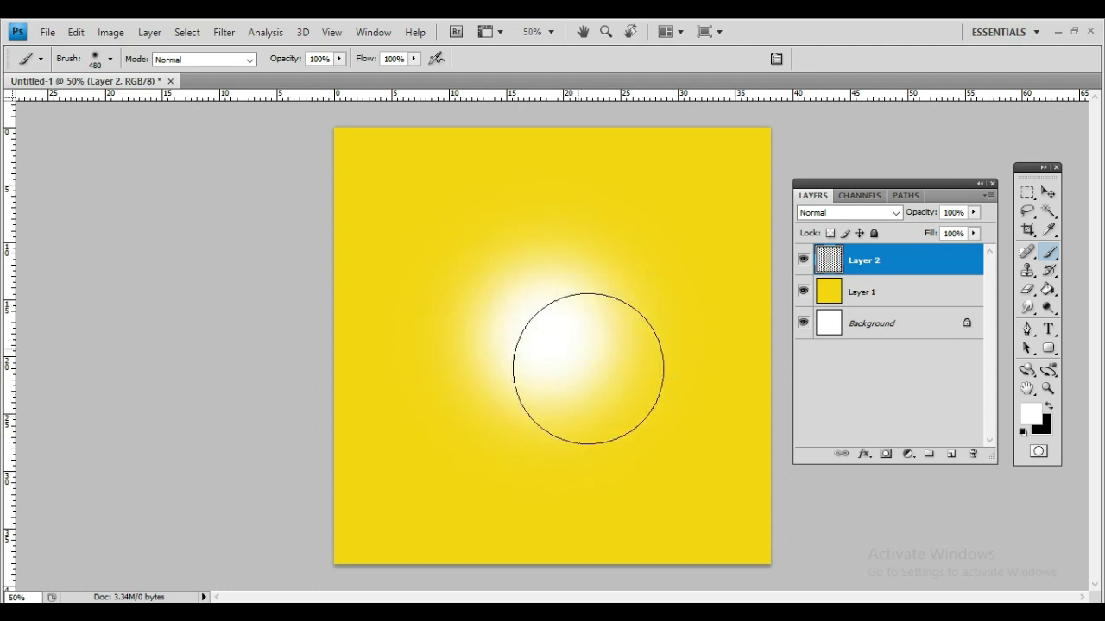
Step: Lower the opacity of the white glow layer to 70%
{"action": "left_click", "coordinate": [976, 216]}
{"action": "left_click_drag", "start_coordinate": [973, 229], "coordinate": [951, 234]}
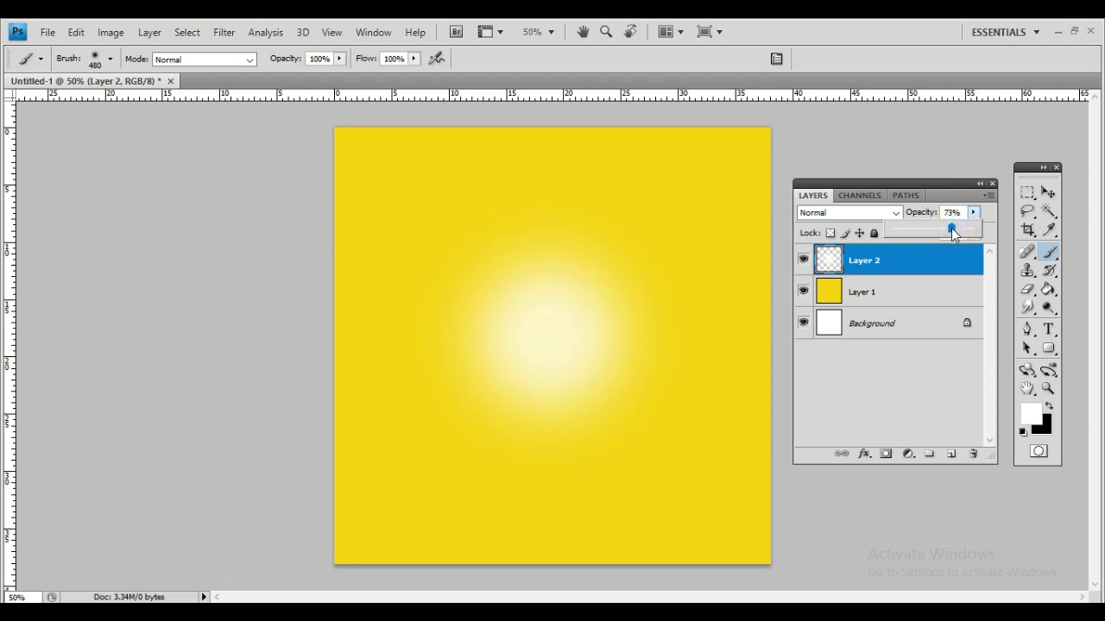
{"action": "left_click", "coordinate": [1051, 193]}
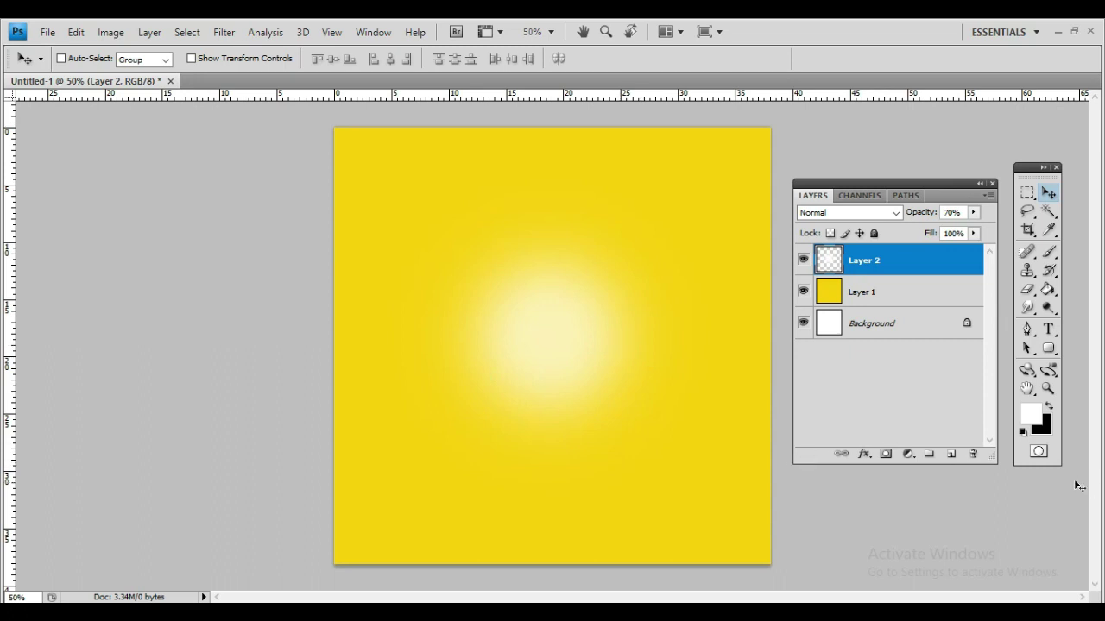
Step: Group the yellow layer and the white glow layer, and hide the group
{"action": "left_click", "coordinate": [889, 295]}
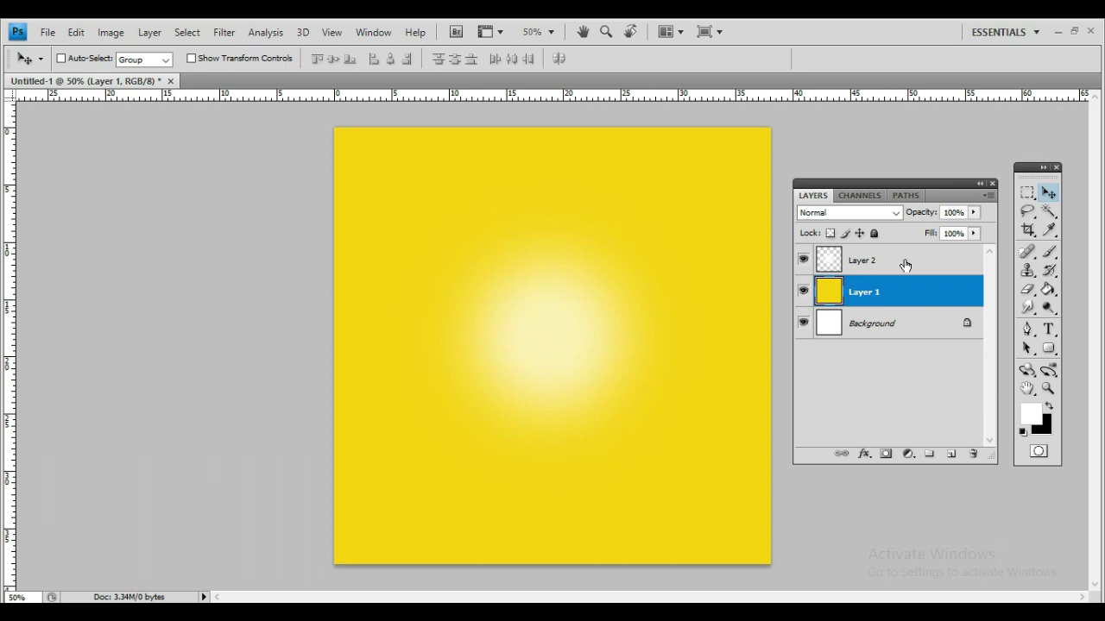
{"action": "left_click", "coordinate": [904, 265], "text": "shift"}
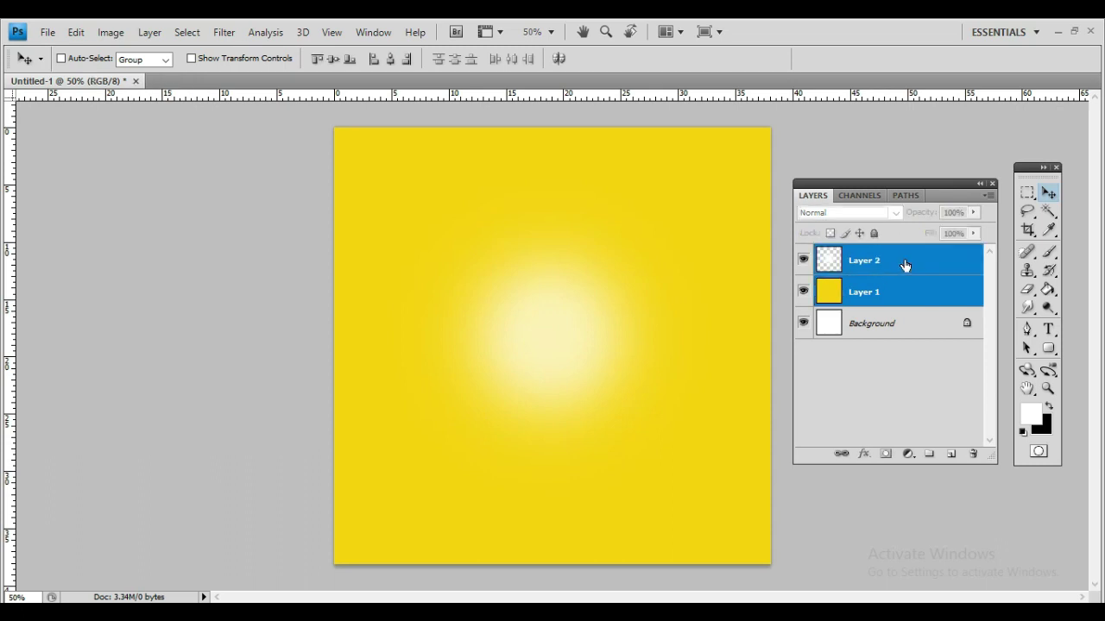
{"action": "key", "text": "ctrl+g"}
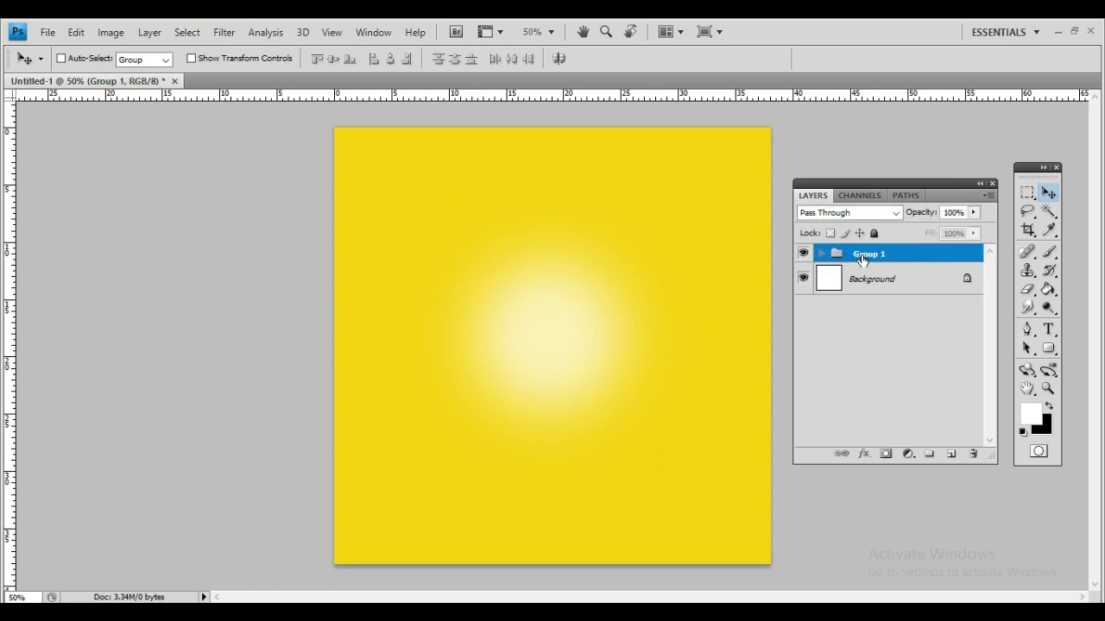
{"action": "left_click", "coordinate": [803, 253]}
{"action": "key", "text": "i"}
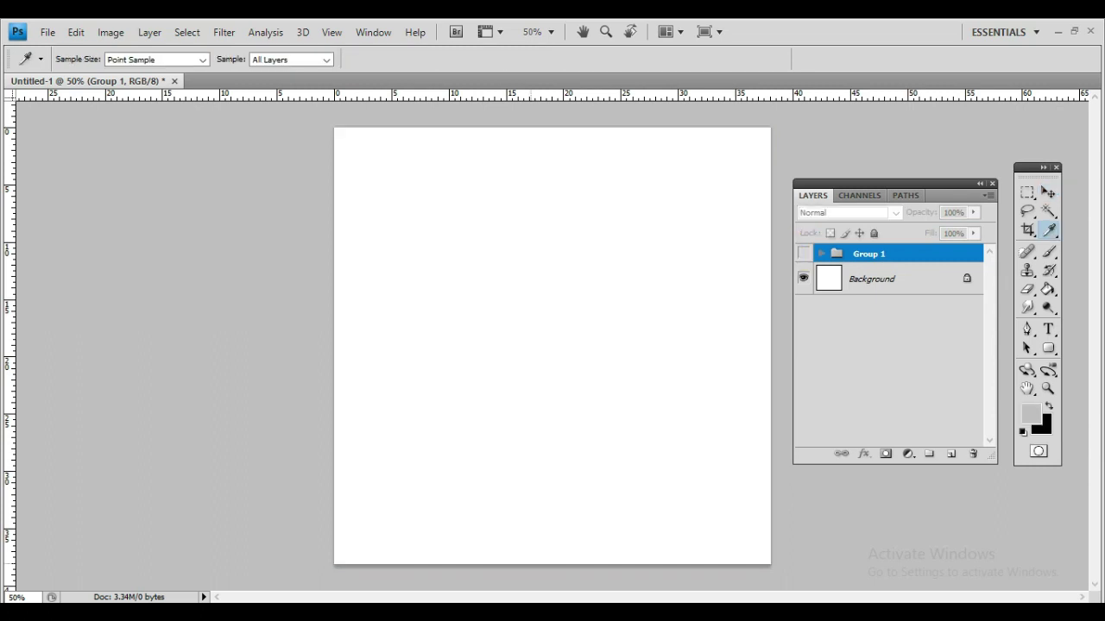
Step: Open IMG-20211018-WA0056.jpg from the shawarma project folder and copy the microphone image into the poster document as a layer
{"action": "key", "text": "alt+Tab"}
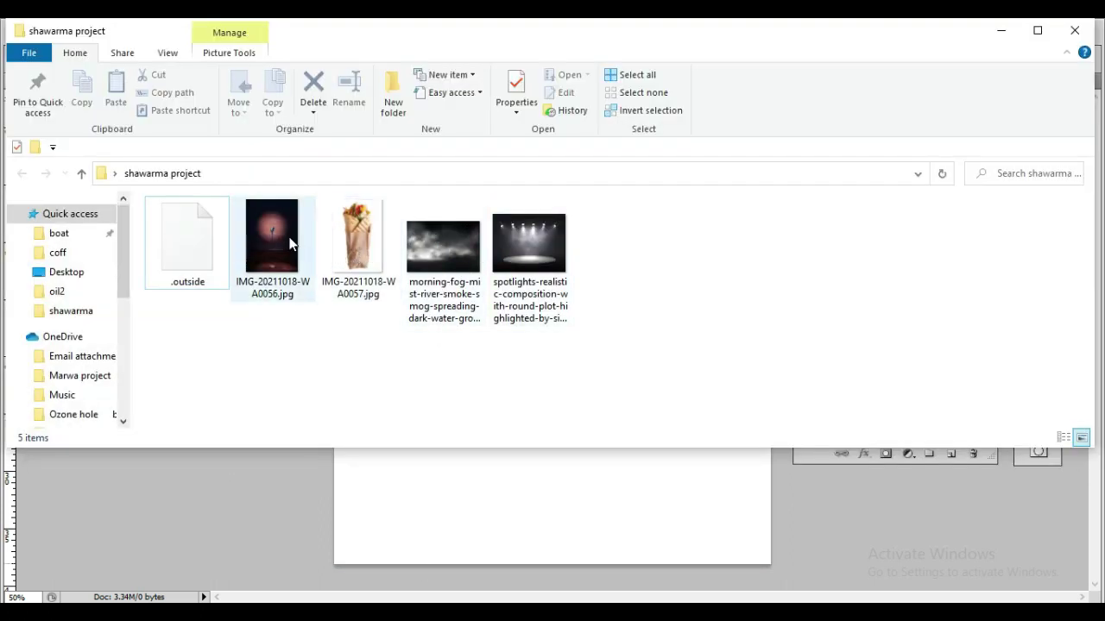
{"action": "left_click_drag", "start_coordinate": [289, 242], "coordinate": [514, 501]}
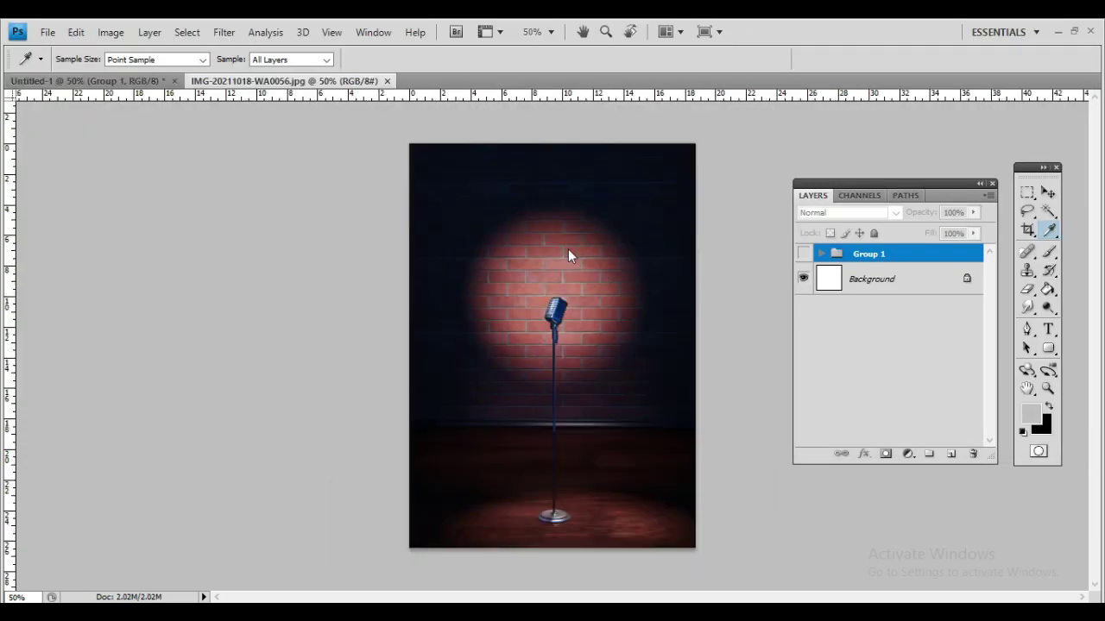
{"action": "left_click", "coordinate": [1053, 192]}
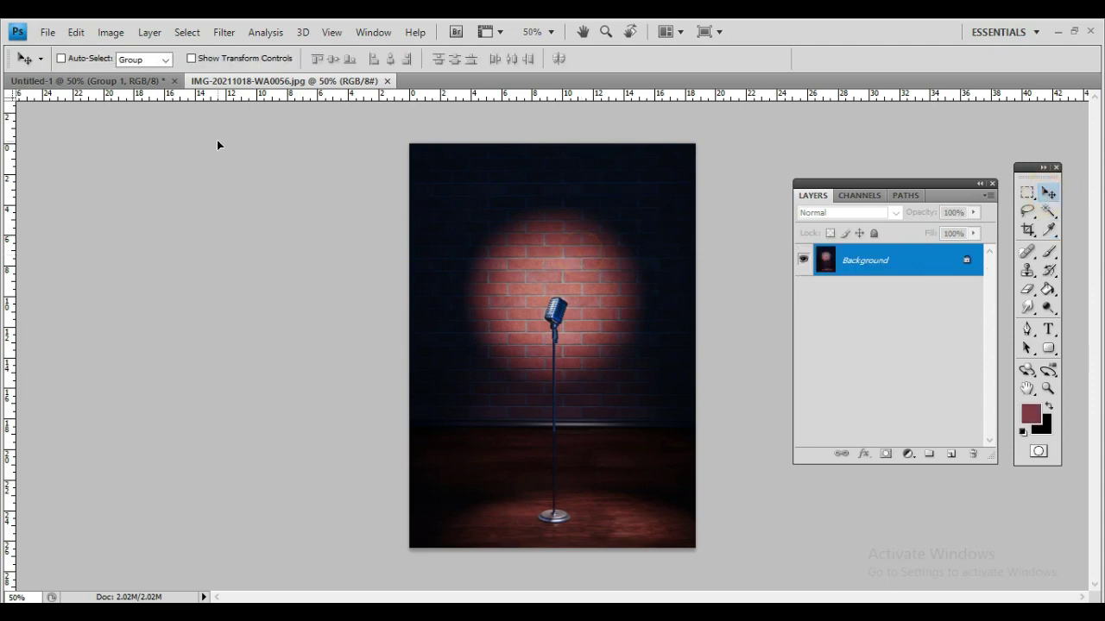
{"action": "left_click_drag", "start_coordinate": [151, 81], "coordinate": [581, 254]}
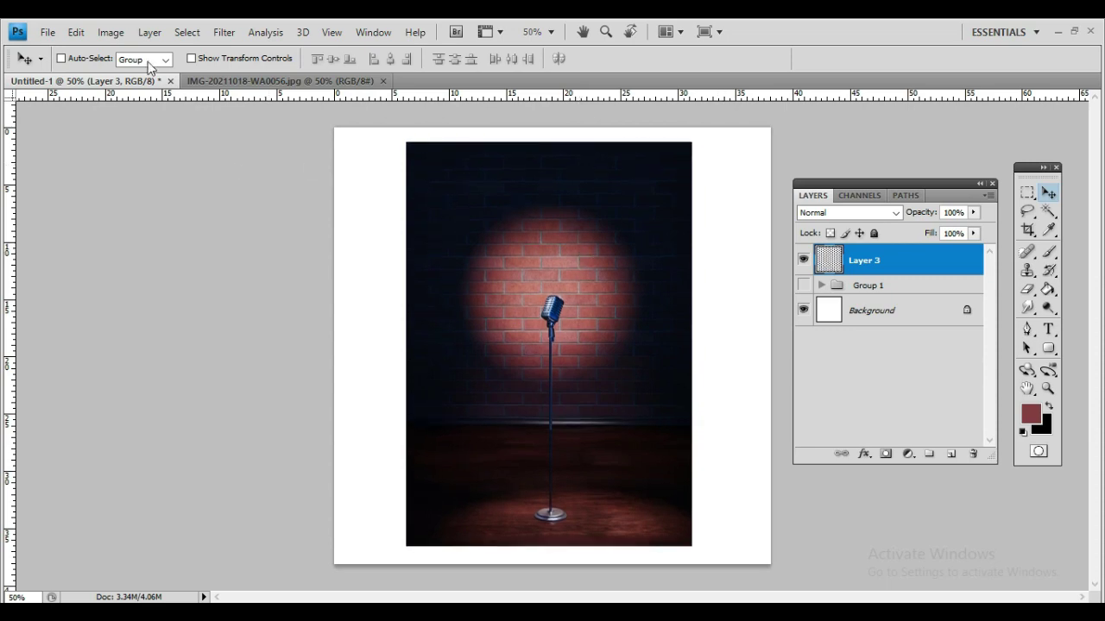
Step: Place IMG-20211018-WA0056.jpg from the shawarma project folder into the poster, scaled up proportionally to 127.2%
{"action": "left_click", "coordinate": [49, 34]}
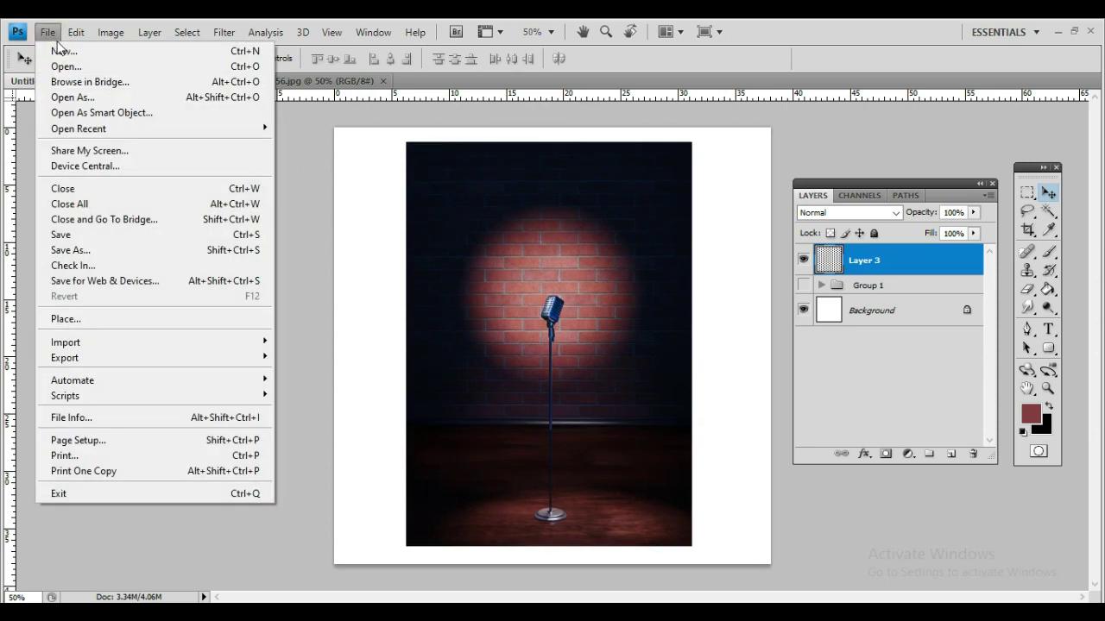
{"action": "left_click", "coordinate": [108, 322]}
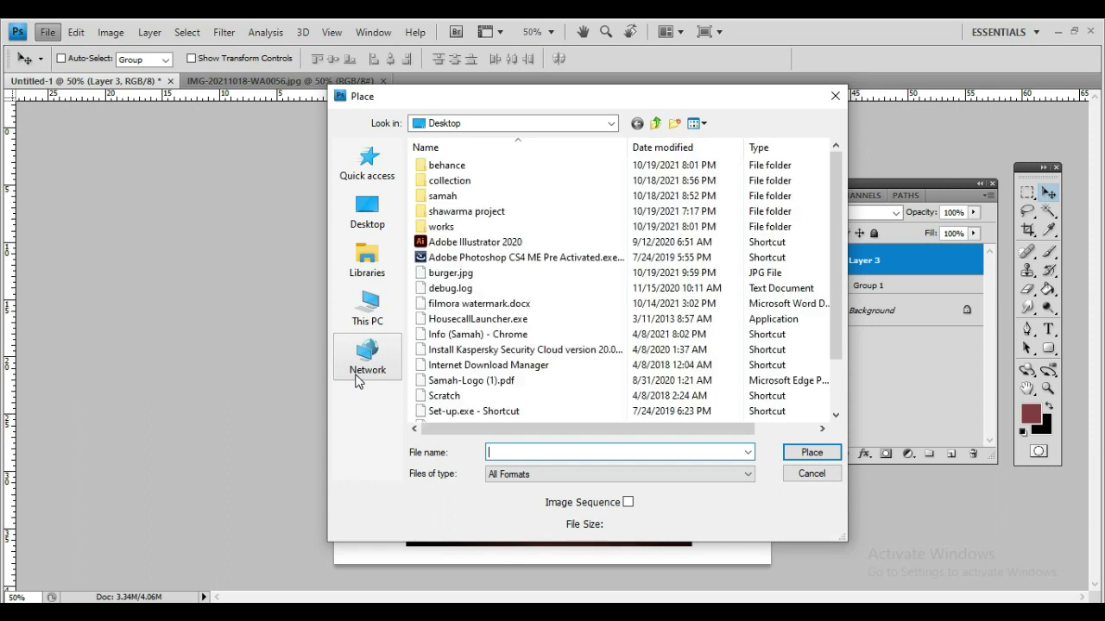
{"action": "double_click", "coordinate": [494, 212]}
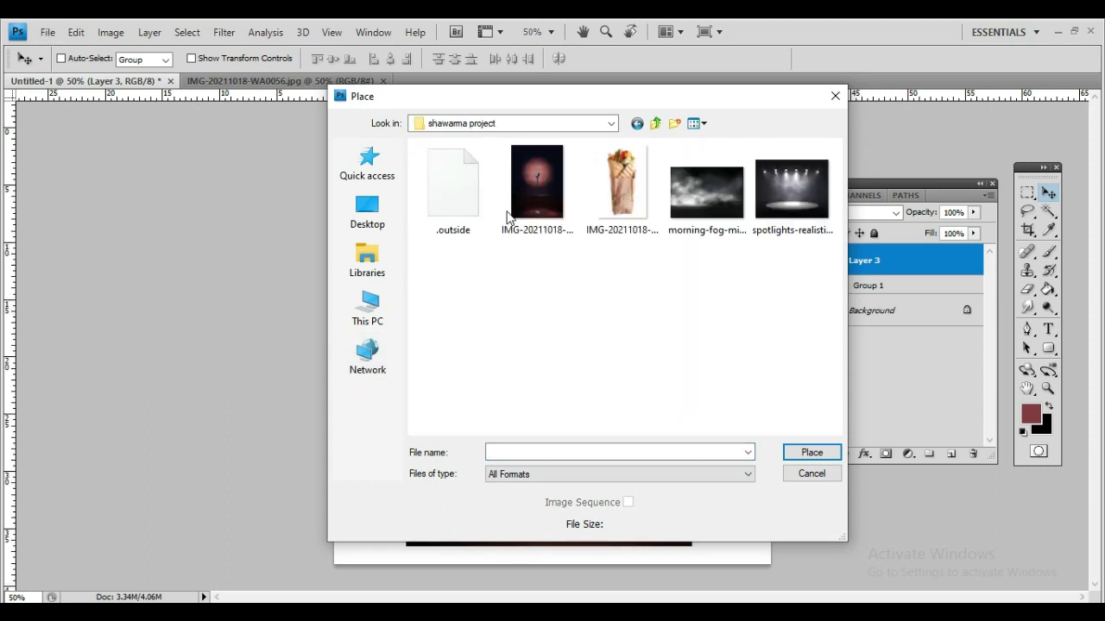
{"action": "double_click", "coordinate": [528, 200]}
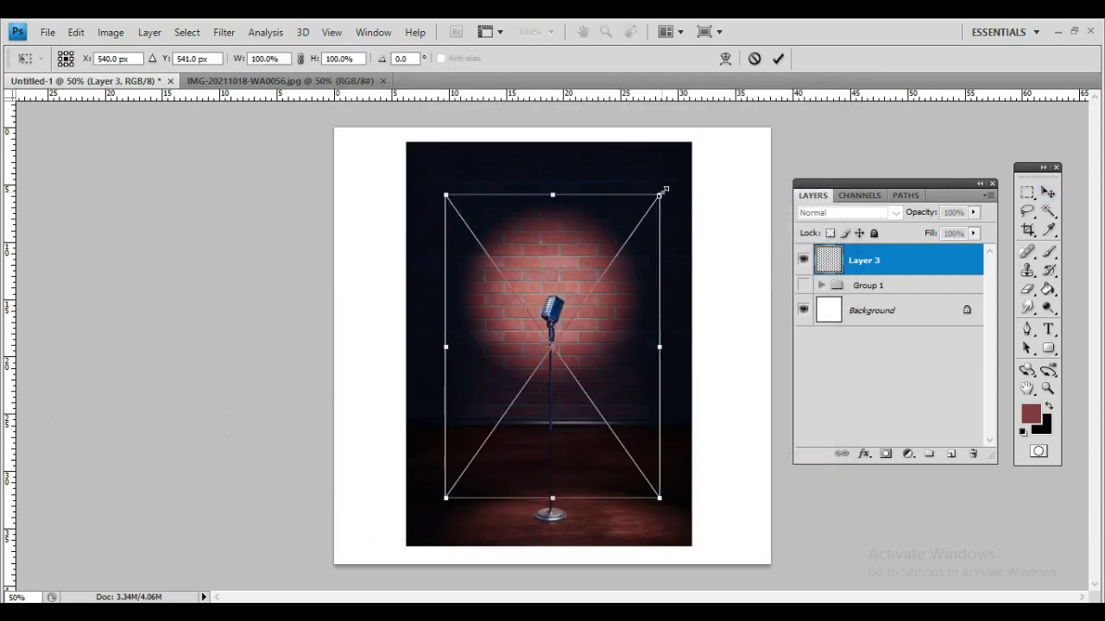
{"action": "left_click_drag", "start_coordinate": [663, 190], "coordinate": [663, 187]}
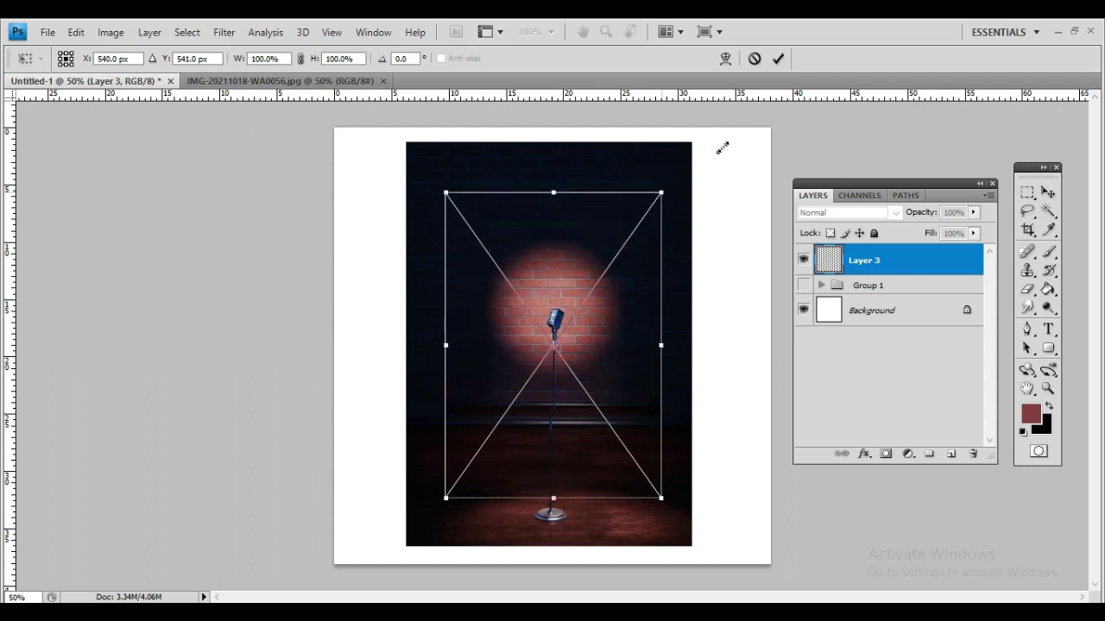
{"action": "left_click_drag", "start_coordinate": [722, 149], "coordinate": [747, 128]}
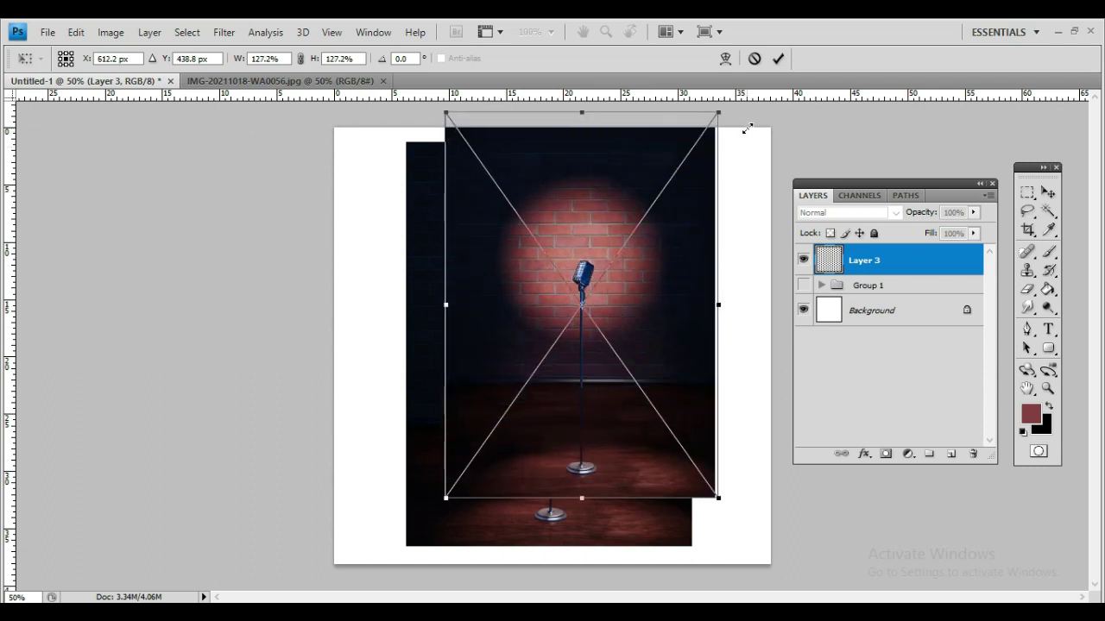
{"action": "key", "text": "Return"}
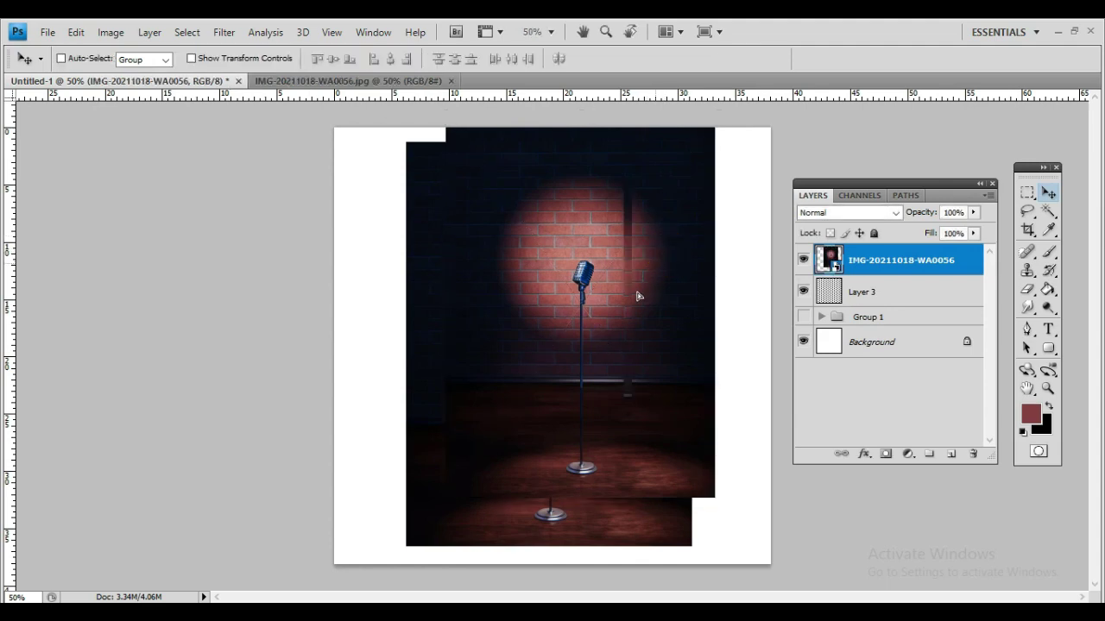
Step: Move the placed microphone image left and down over the earlier copy until its lower edge reaches the canvas bottom
{"action": "left_click_drag", "start_coordinate": [637, 296], "coordinate": [628, 308]}
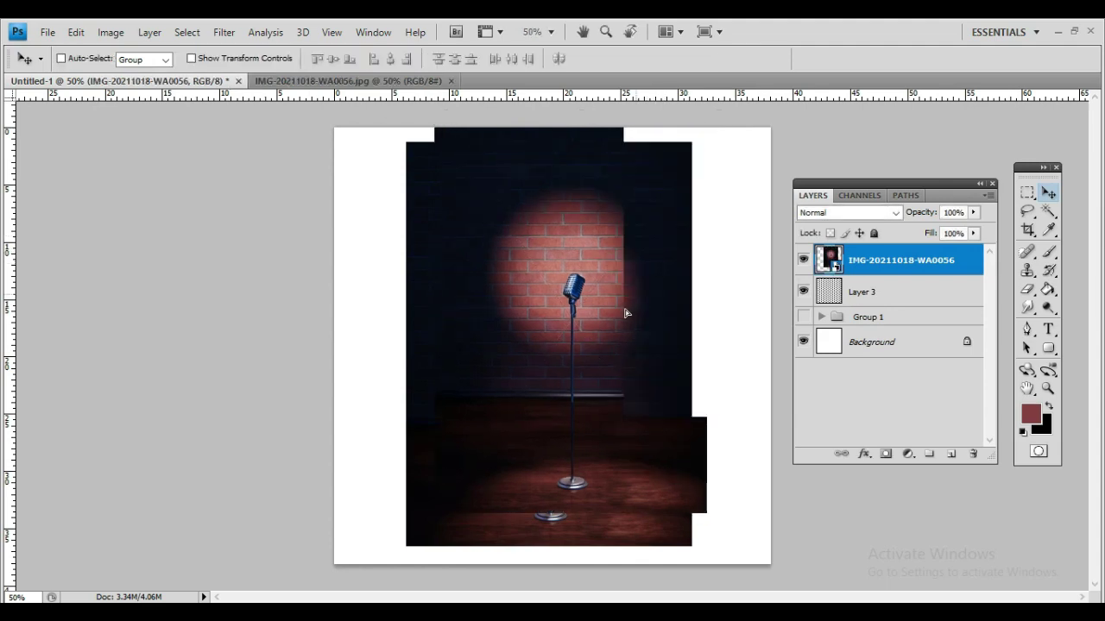
{"action": "key", "text": "shift+Left"}
{"action": "key", "text": "shift+Left"}
{"action": "key", "text": "shift+Left"}
{"action": "key", "text": "shift+Left"}
{"action": "key", "text": "shift+Left"}
{"action": "key", "text": "shift+Left"}
{"action": "key", "text": "shift+Left"}
{"action": "key", "text": "shift+Down"}
{"action": "key", "text": "shift+Down"}
{"action": "key", "text": "shift+Down"}
{"action": "key", "text": "shift+Down"}
{"action": "key", "text": "shift+Down"}
{"action": "key", "text": "shift+Down"}
{"action": "key", "text": "shift+Down"}
{"action": "key", "text": "shift+Down"}
{"action": "key", "text": "shift+Down"}
{"action": "key", "text": "shift+Down"}
{"action": "key", "text": "shift+Down"}
{"action": "key", "text": "shift+Down"}
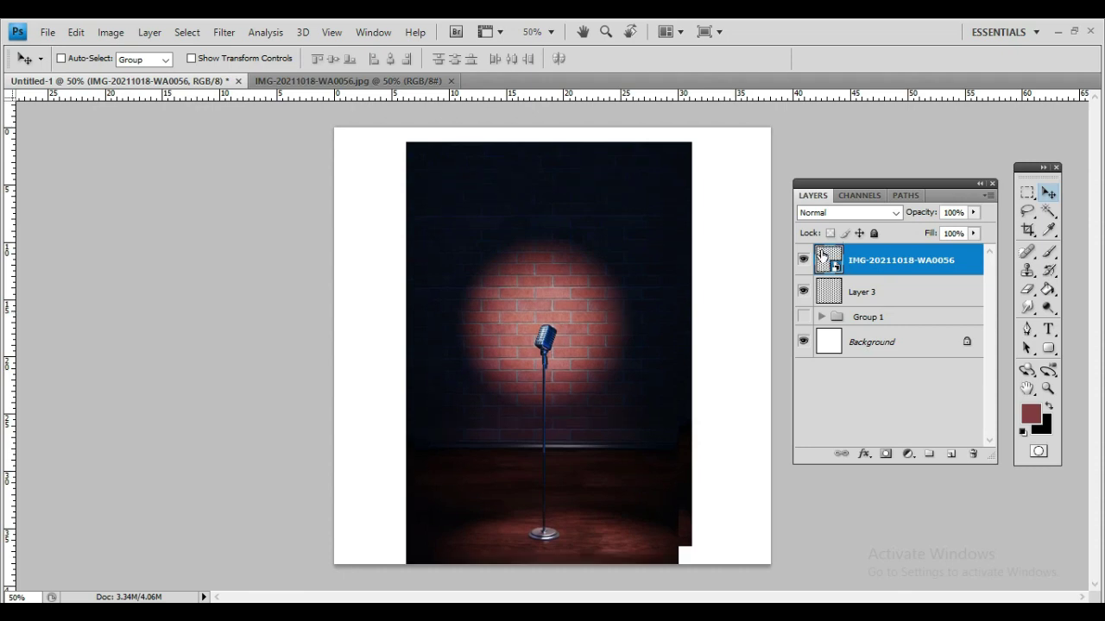
Step: Hide the IMG-20211018-WA0056 layer and convert Layer 3 to a smart object
{"action": "left_click", "coordinate": [804, 259]}
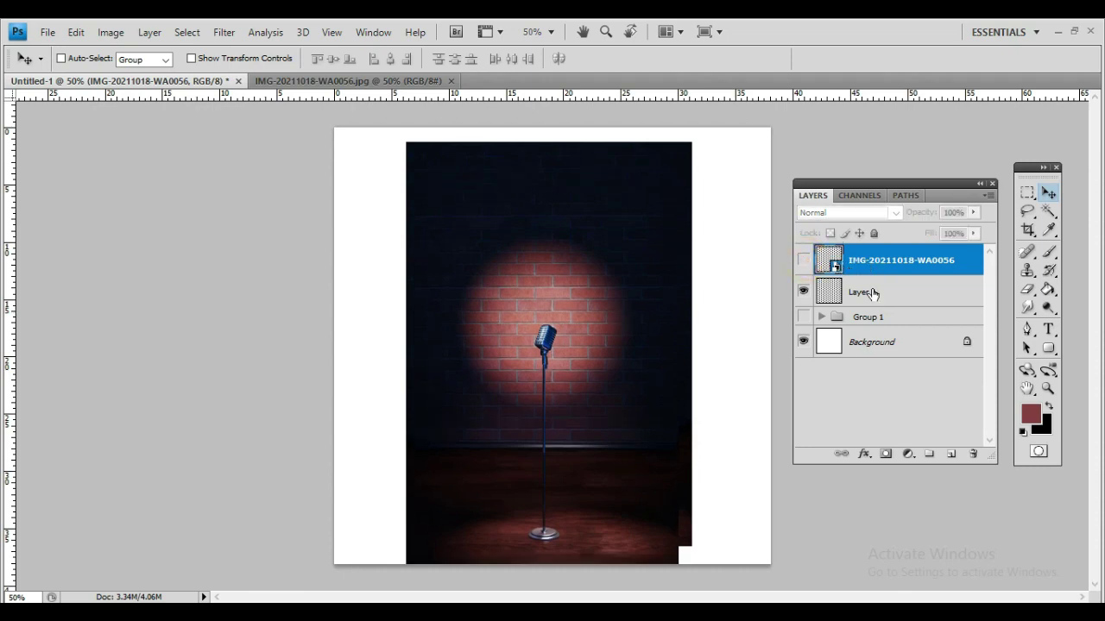
{"action": "left_click", "coordinate": [899, 291]}
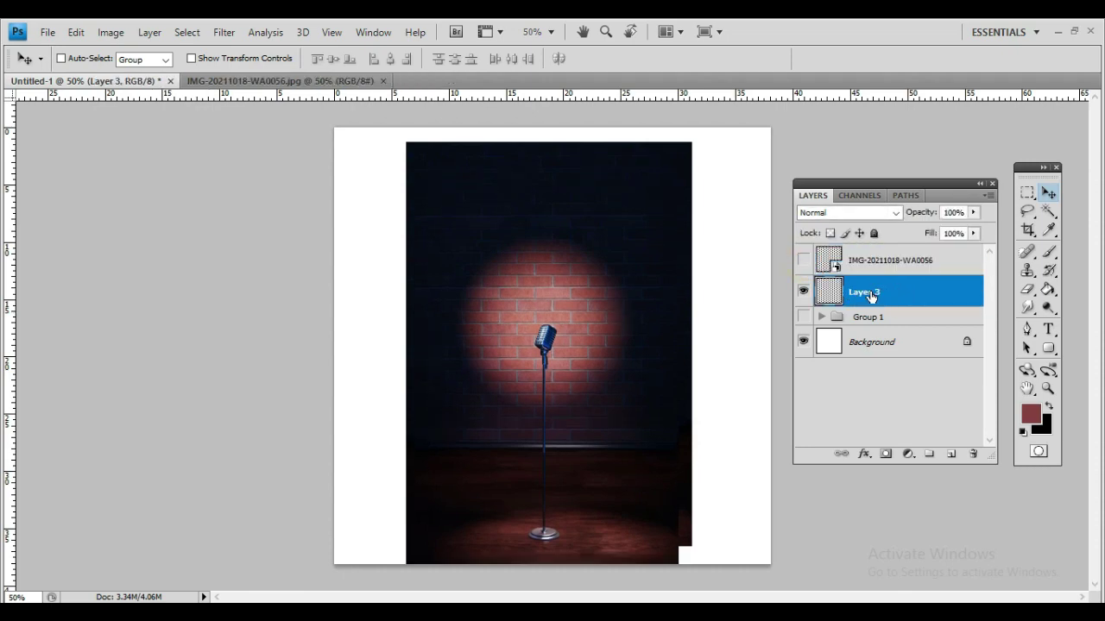
{"action": "left_click", "coordinate": [1027, 211]}
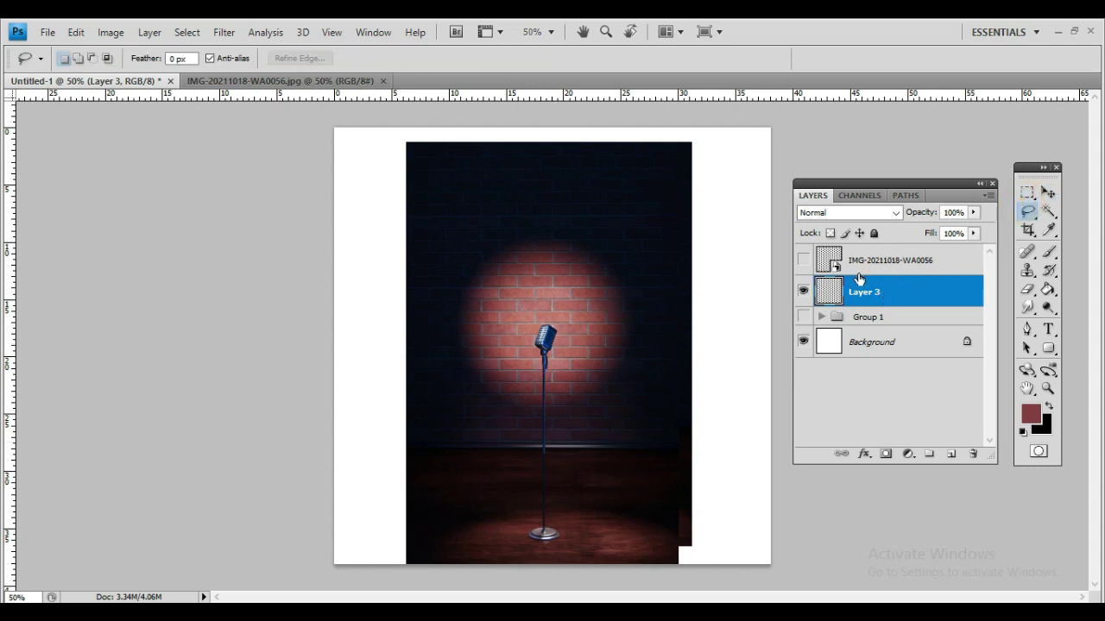
{"action": "left_click", "coordinate": [1047, 197]}
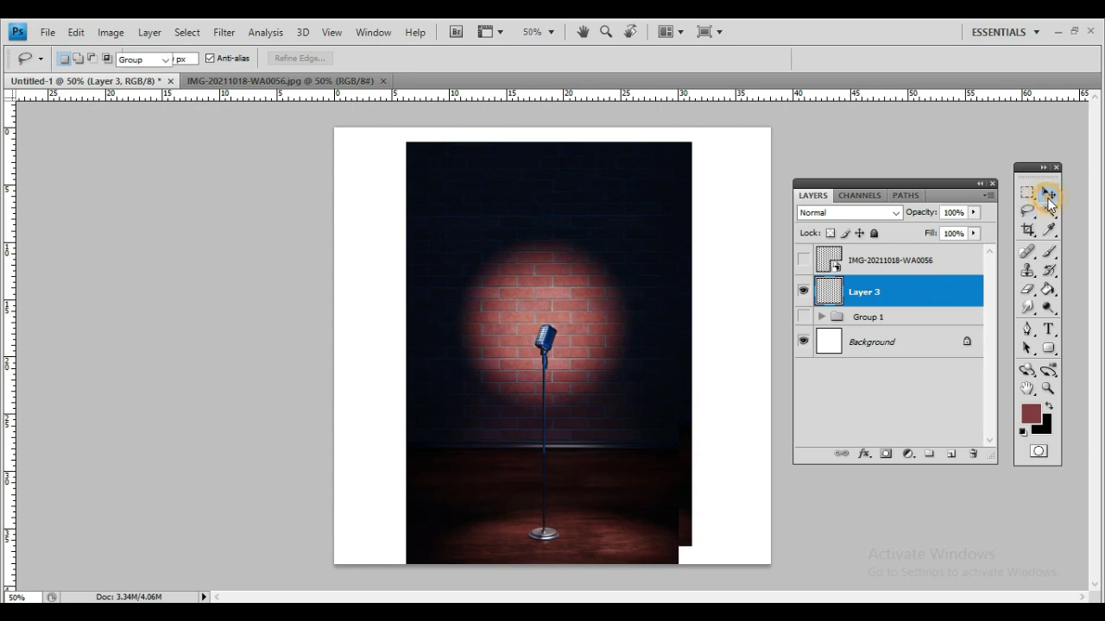
{"action": "right_click", "coordinate": [922, 296]}
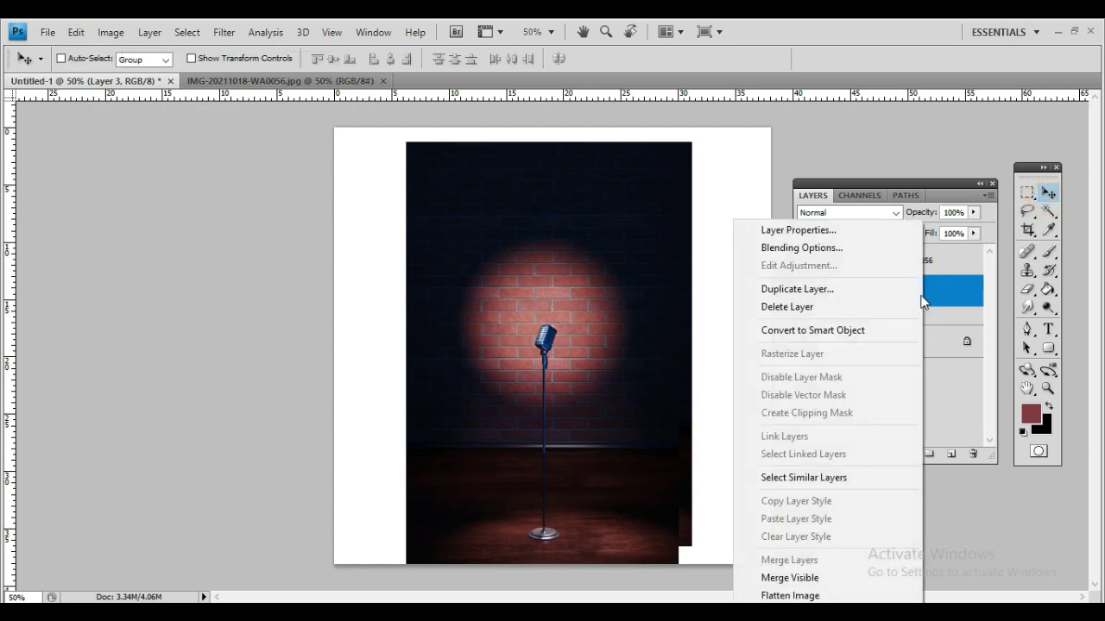
{"action": "left_click", "coordinate": [889, 330]}
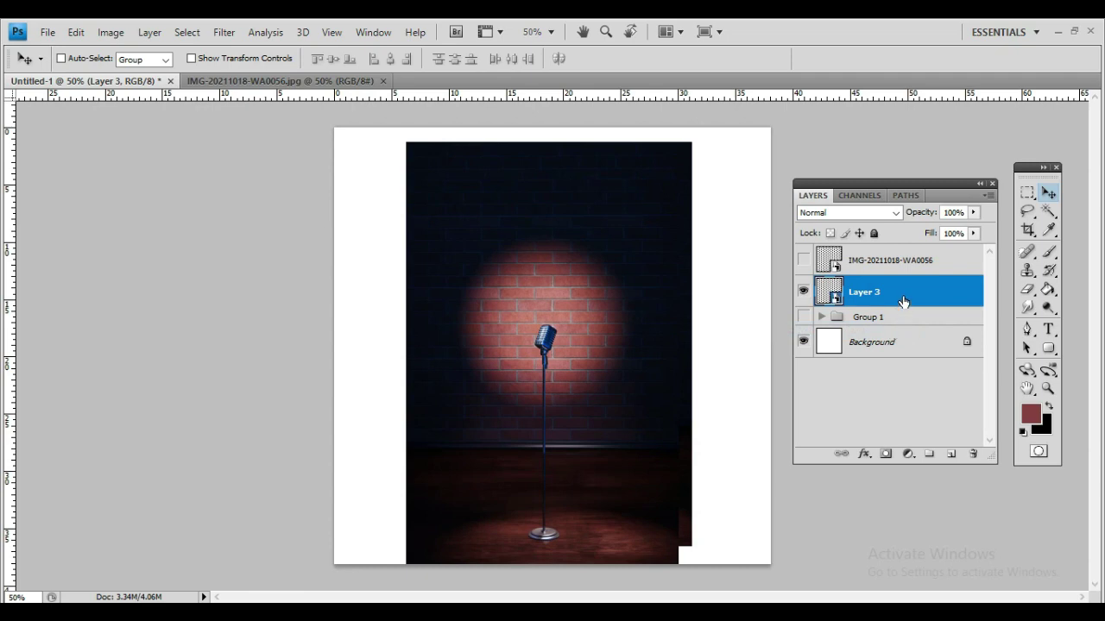
Step: Scale Layer 3 up proportionally to 119.9% and center it horizontally, covering the full canvas height
{"action": "key", "text": "ctrl+t"}
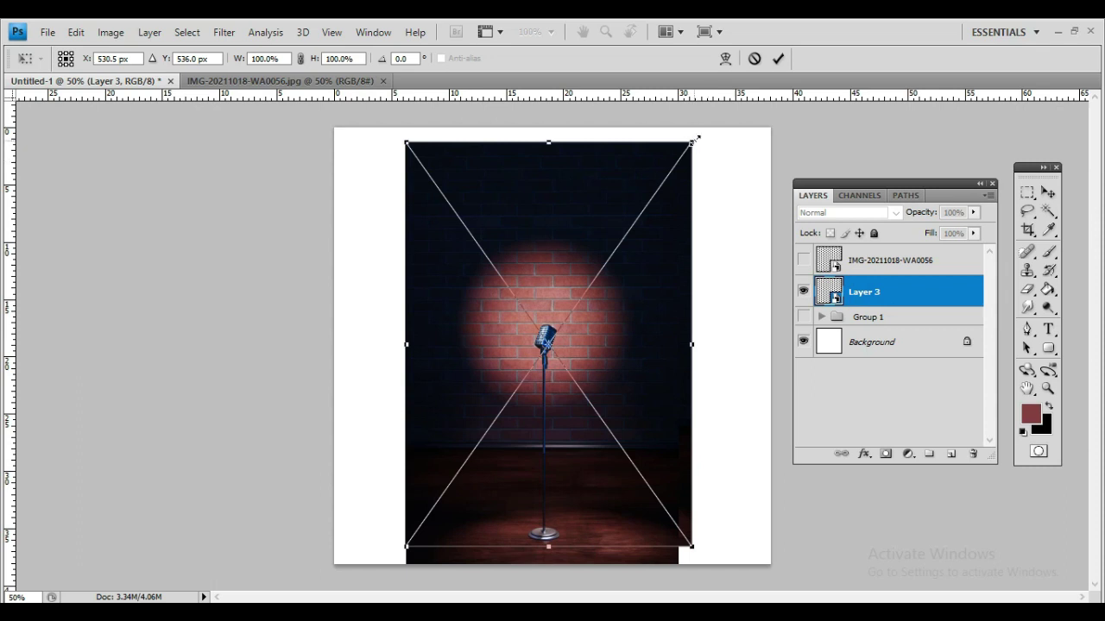
{"action": "left_click_drag", "start_coordinate": [697, 138], "coordinate": [787, 90]}
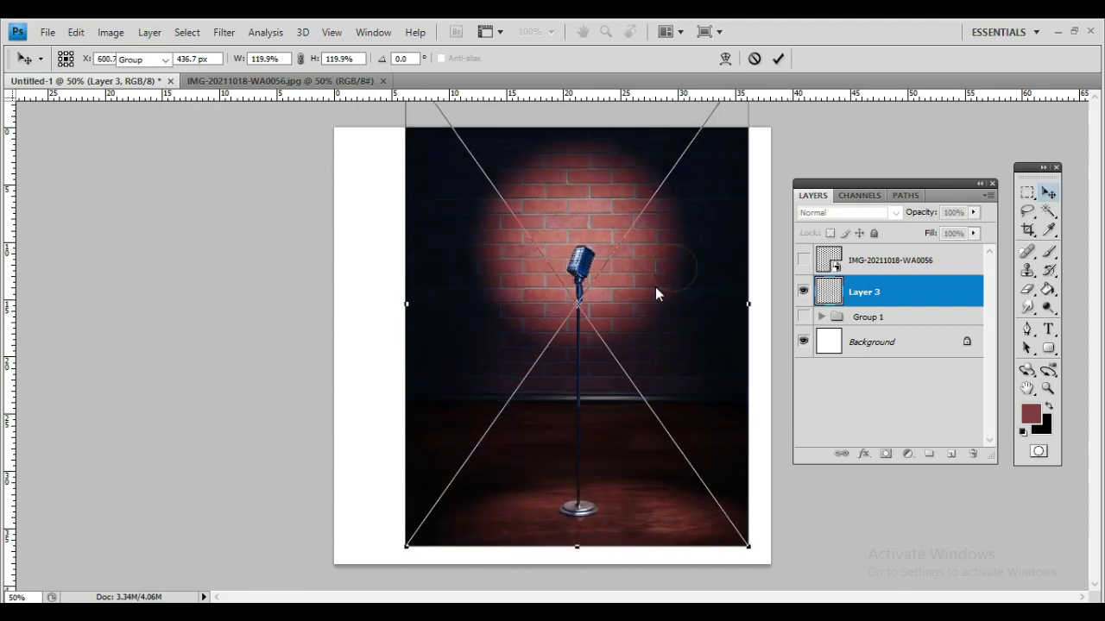
{"action": "key", "text": "Return"}
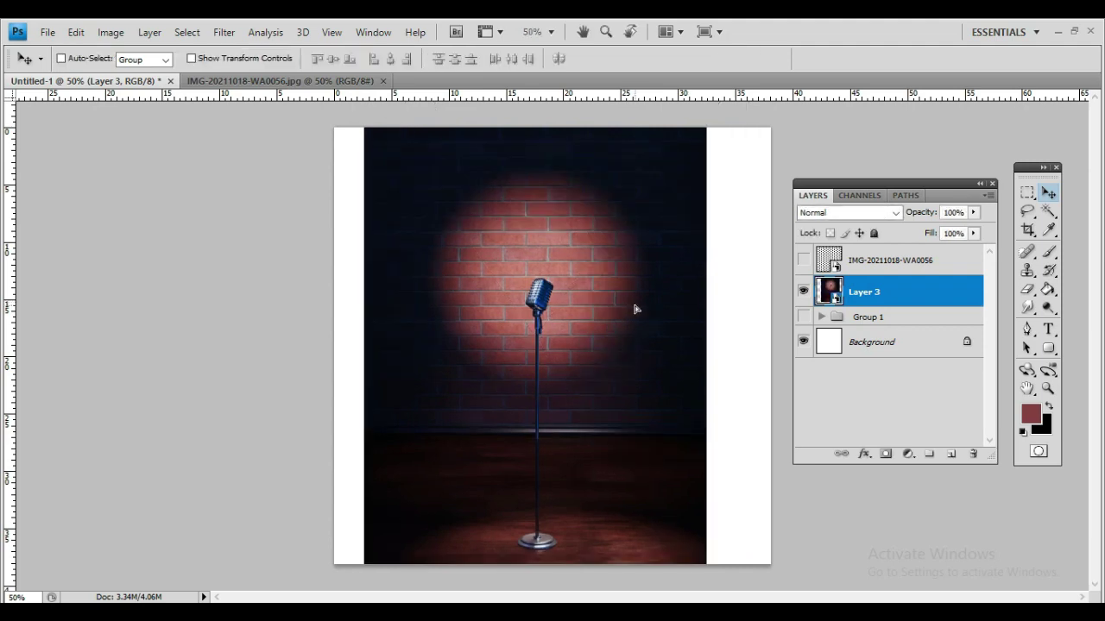
{"action": "left_click", "coordinate": [625, 317]}
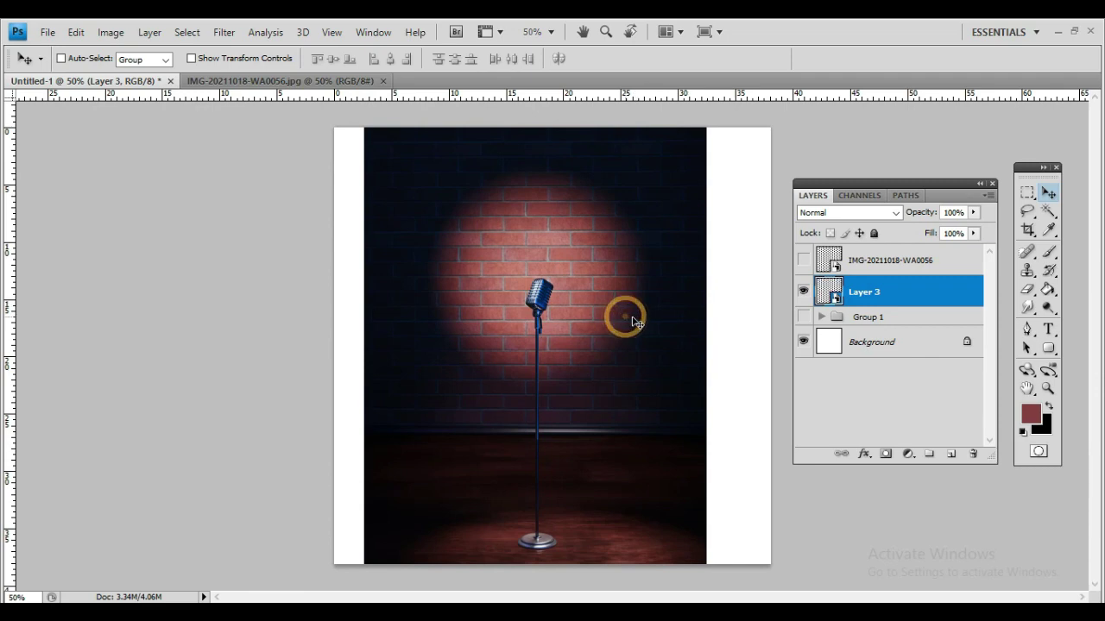
{"action": "key", "text": "shift+Right"}
{"action": "key", "text": "shift+Right"}
{"action": "key", "text": "shift+Right"}
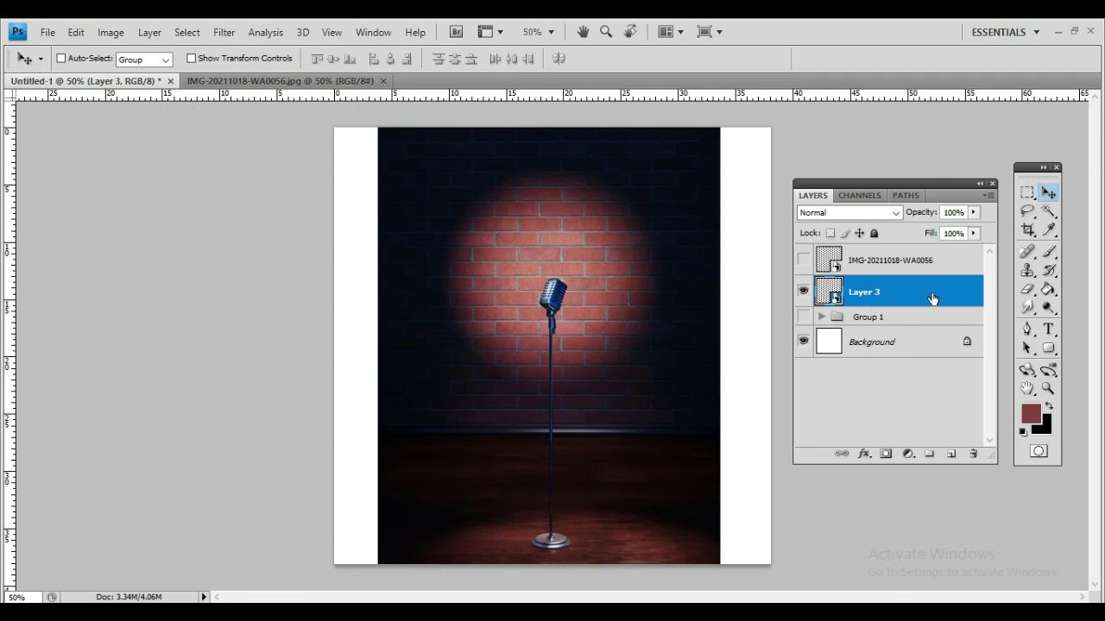
Step: Duplicate Layer 3 and shift the lower Layer 3 right to fill the blank strip along the canvas's right edge
{"action": "left_click_drag", "start_coordinate": [932, 298], "coordinate": [954, 455]}
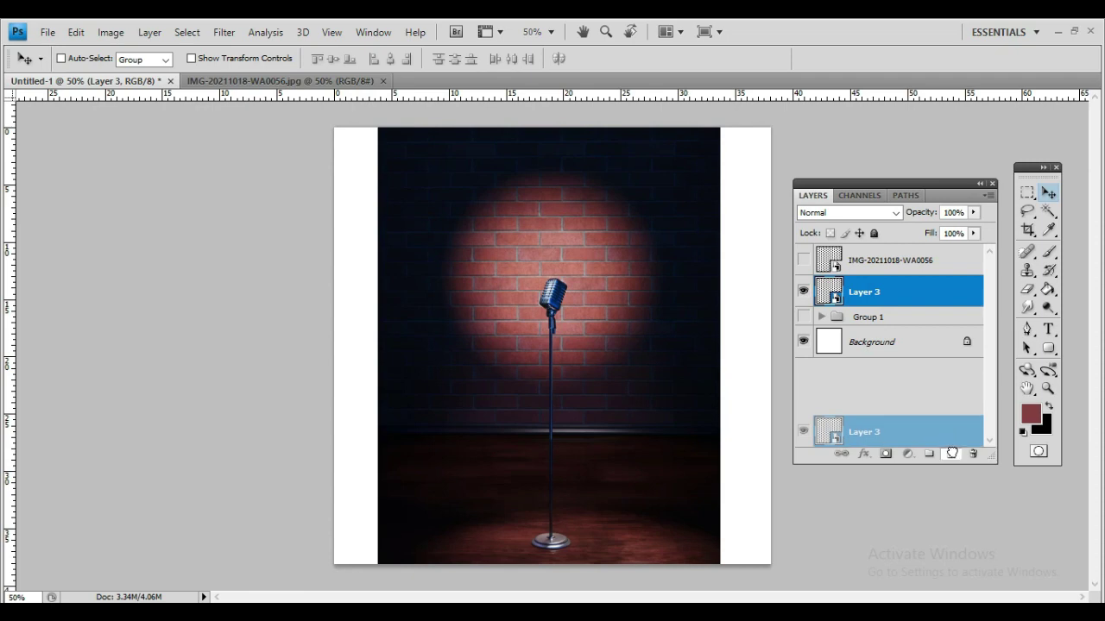
{"action": "left_click_drag", "start_coordinate": [951, 455], "coordinate": [950, 455]}
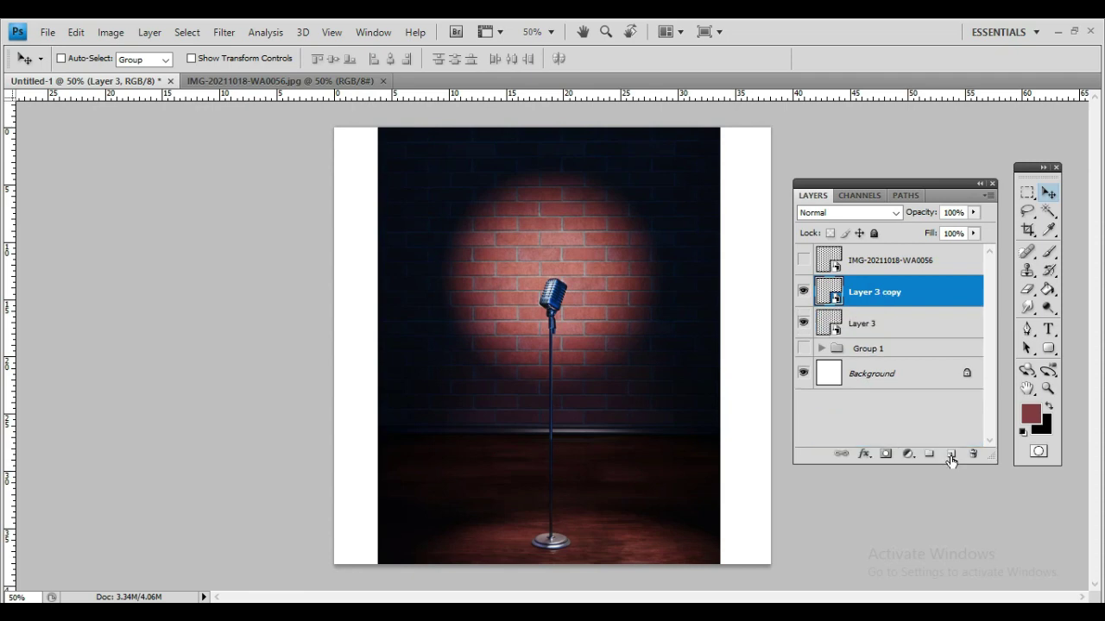
{"action": "left_click", "coordinate": [869, 324]}
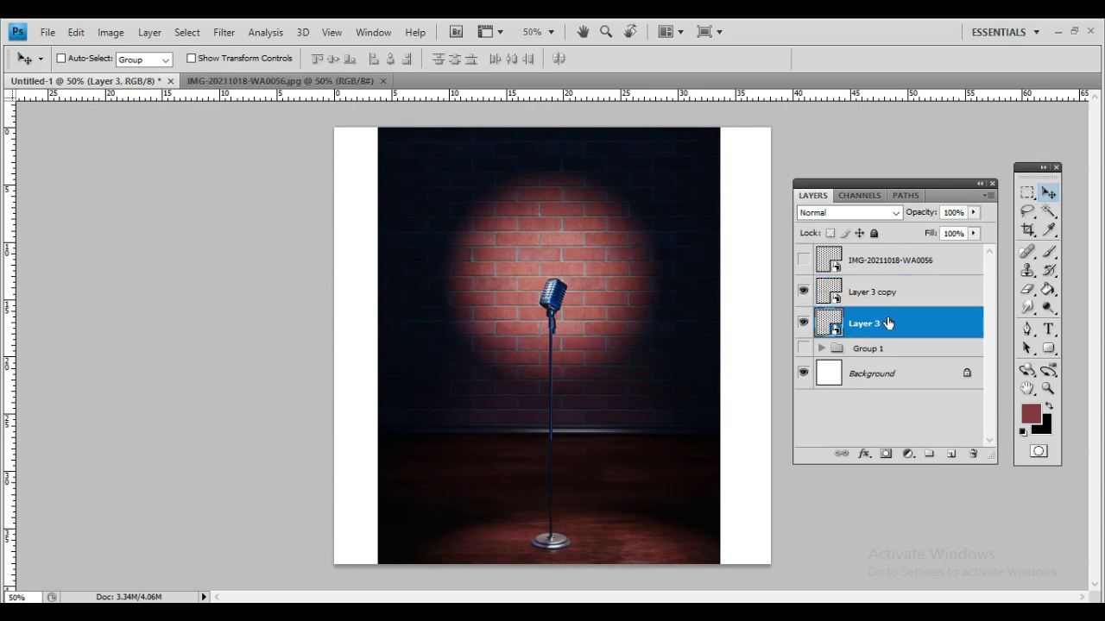
{"action": "left_click", "coordinate": [653, 326]}
{"action": "left_click_drag", "start_coordinate": [731, 329], "coordinate": [750, 328]}
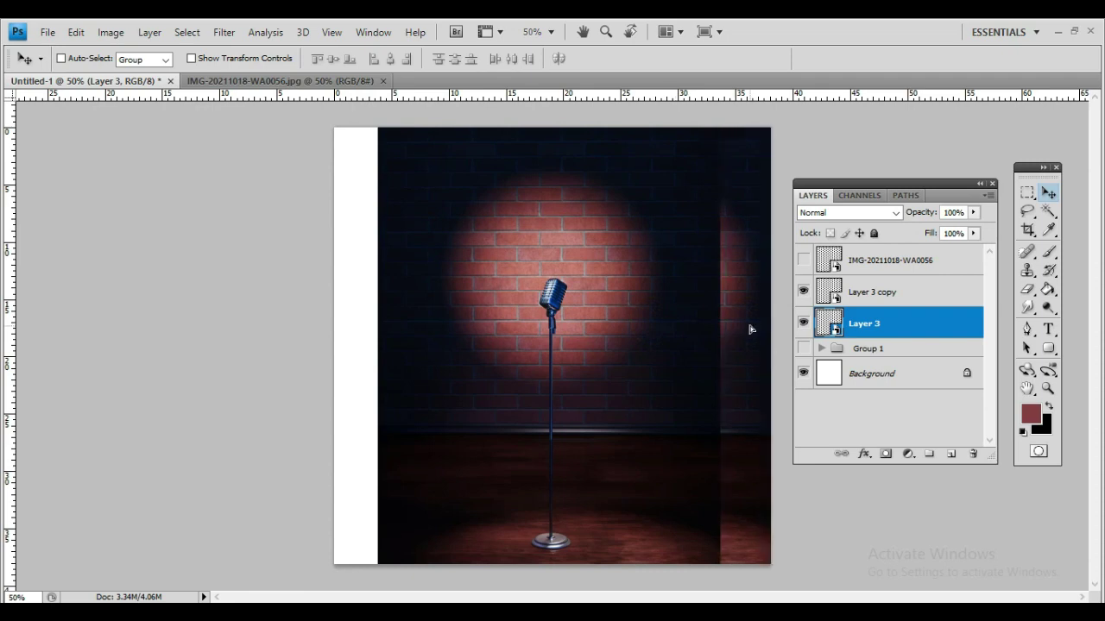
{"action": "left_click_drag", "start_coordinate": [731, 327], "coordinate": [731, 326]}
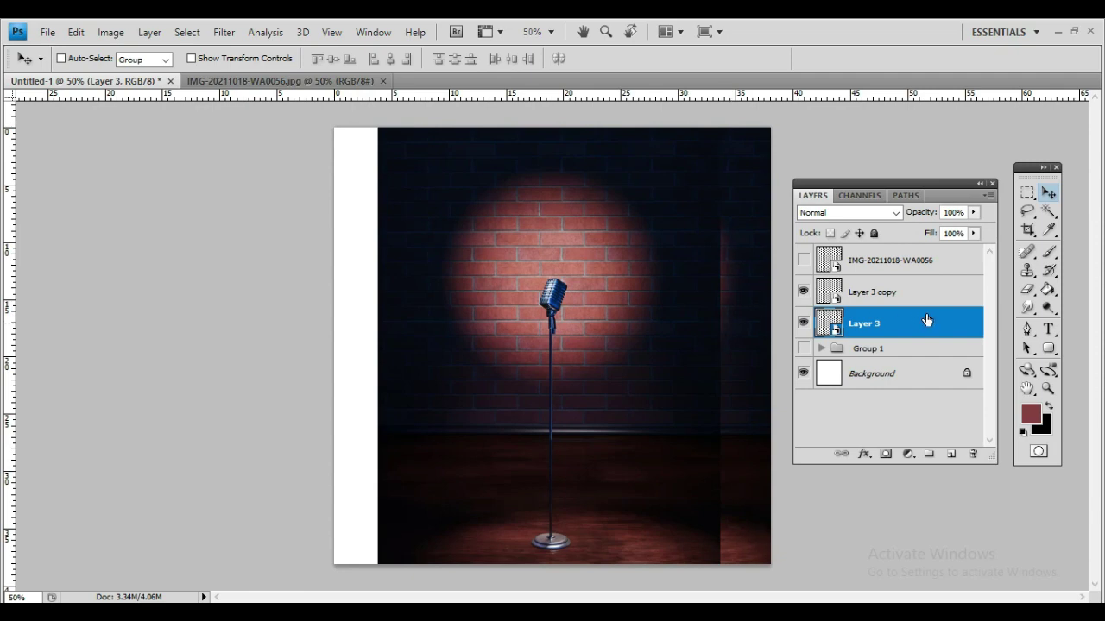
Step: Duplicate Layer 3 again and fill the blank strip along the canvas's left edge with the stage image
{"action": "key", "text": "ctrl+j"}
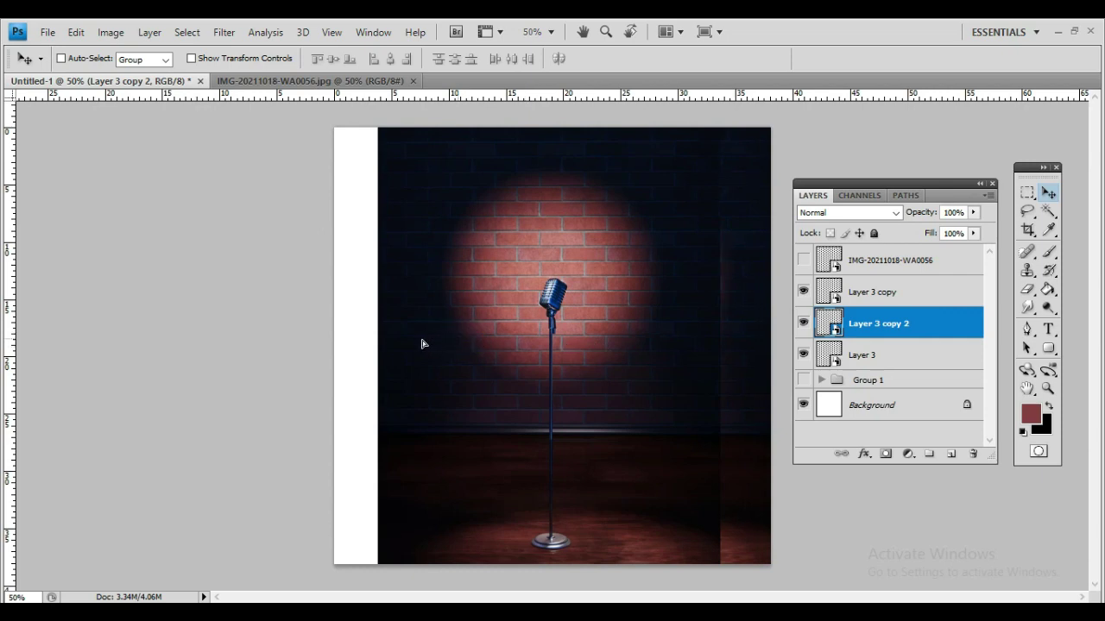
{"action": "left_click_drag", "start_coordinate": [409, 342], "coordinate": [433, 338]}
{"action": "key", "text": "ctrl+z"}
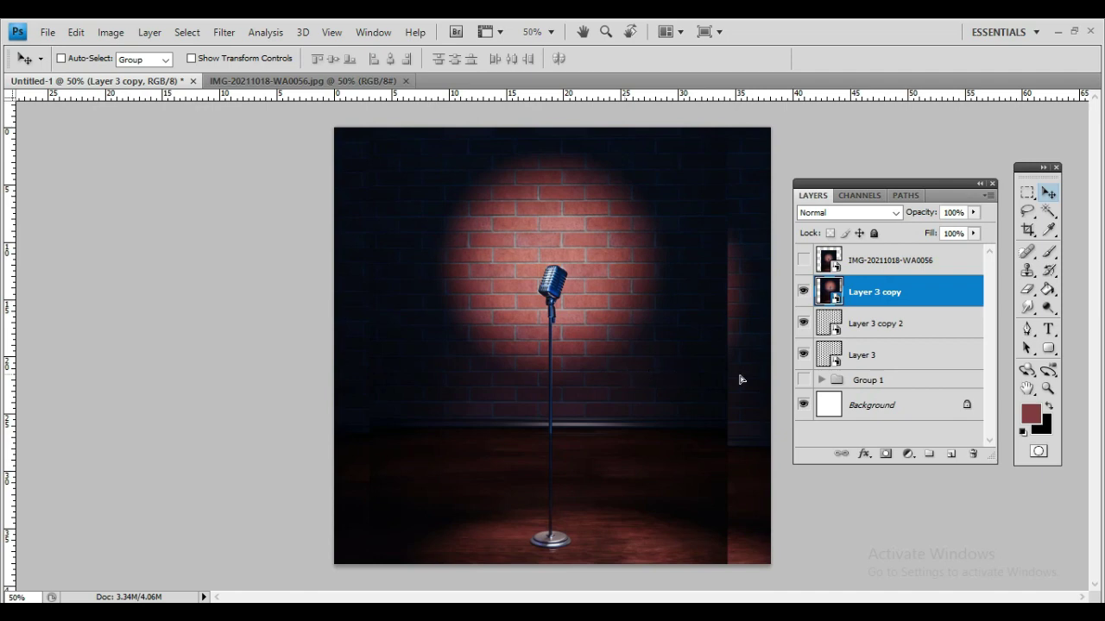
Step: Add a layer mask to Layer 3 copy and set up a soft 89 px black brush for painting on it
{"action": "left_click", "coordinate": [886, 453]}
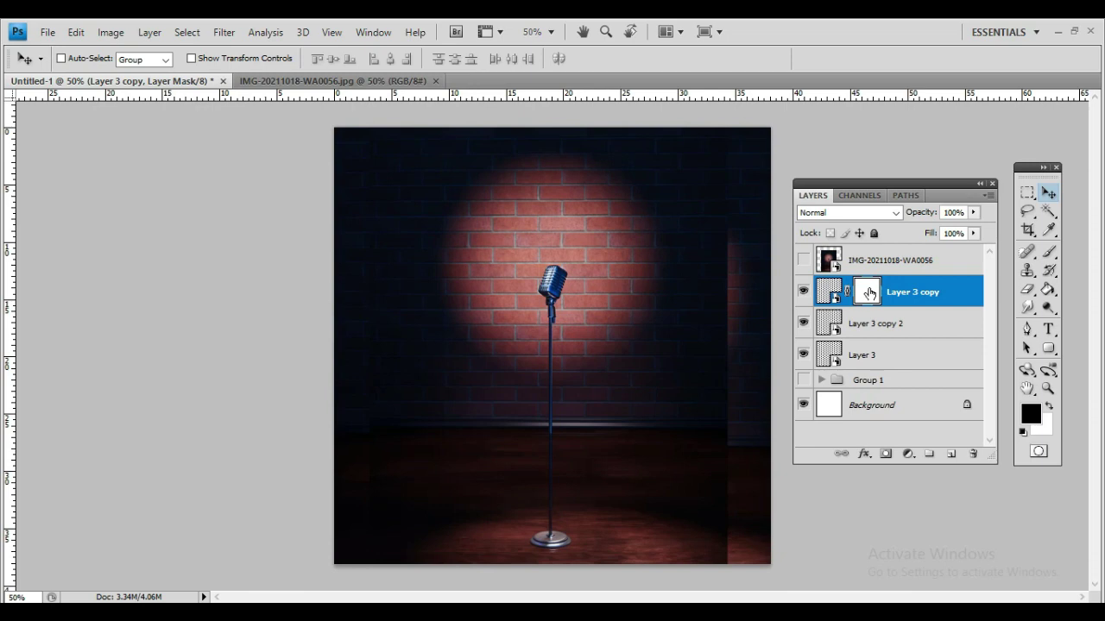
{"action": "right_click", "coordinate": [870, 294]}
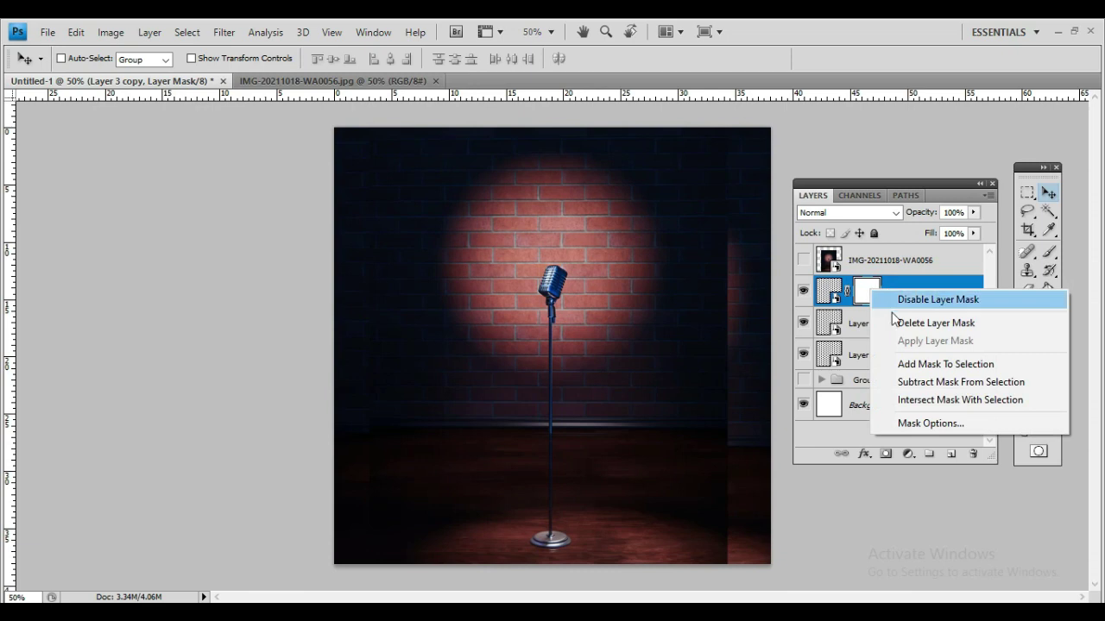
{"action": "left_click", "coordinate": [863, 295]}
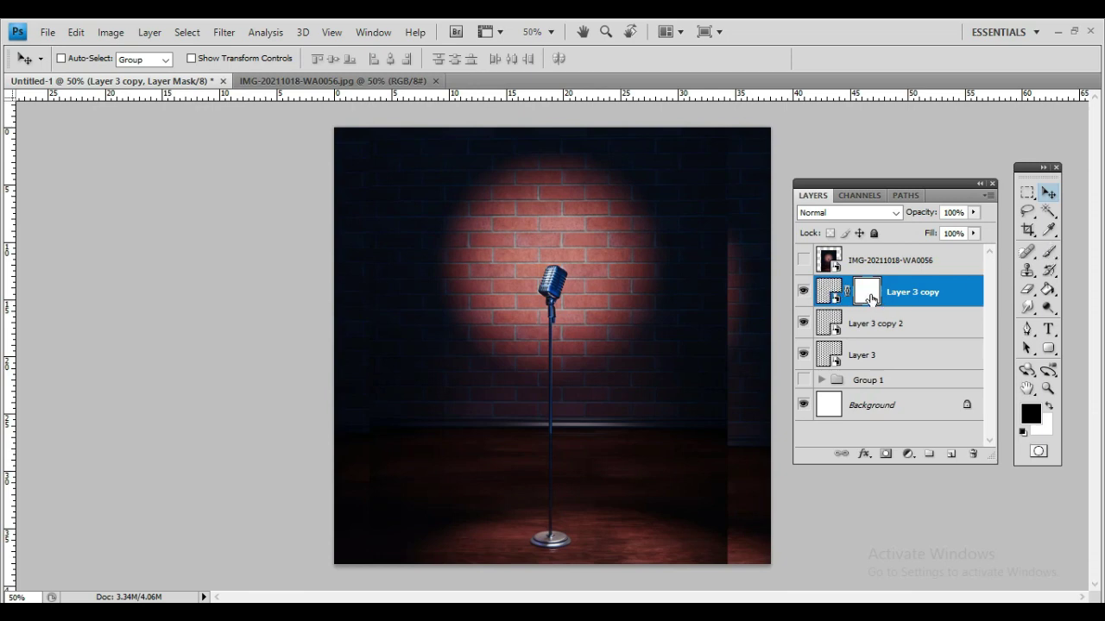
{"action": "left_click", "coordinate": [1049, 252]}
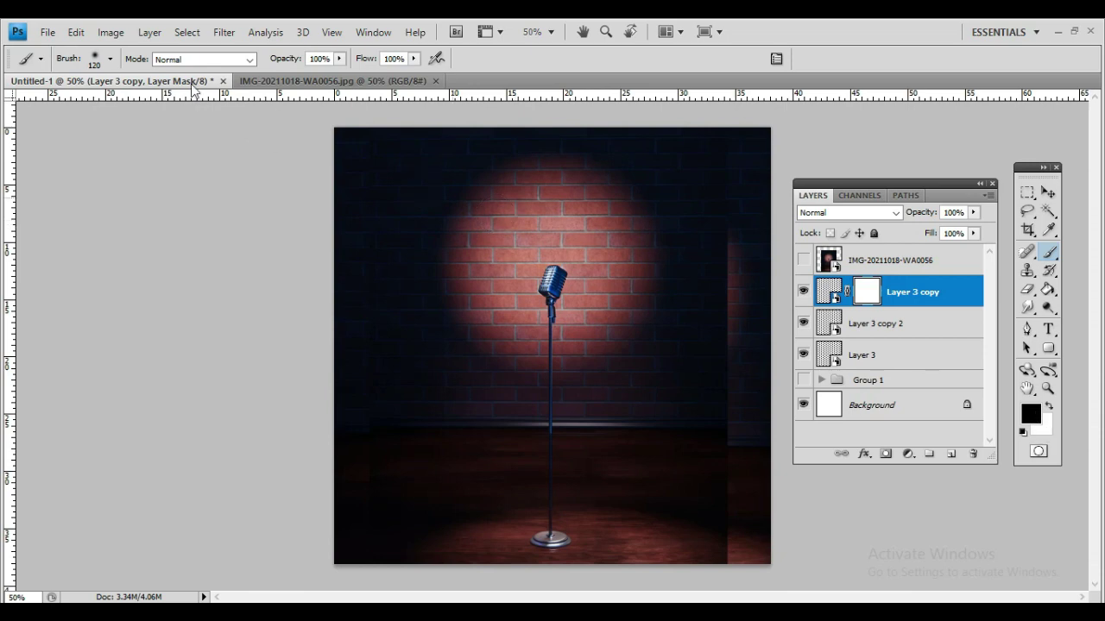
{"action": "left_click", "coordinate": [110, 61]}
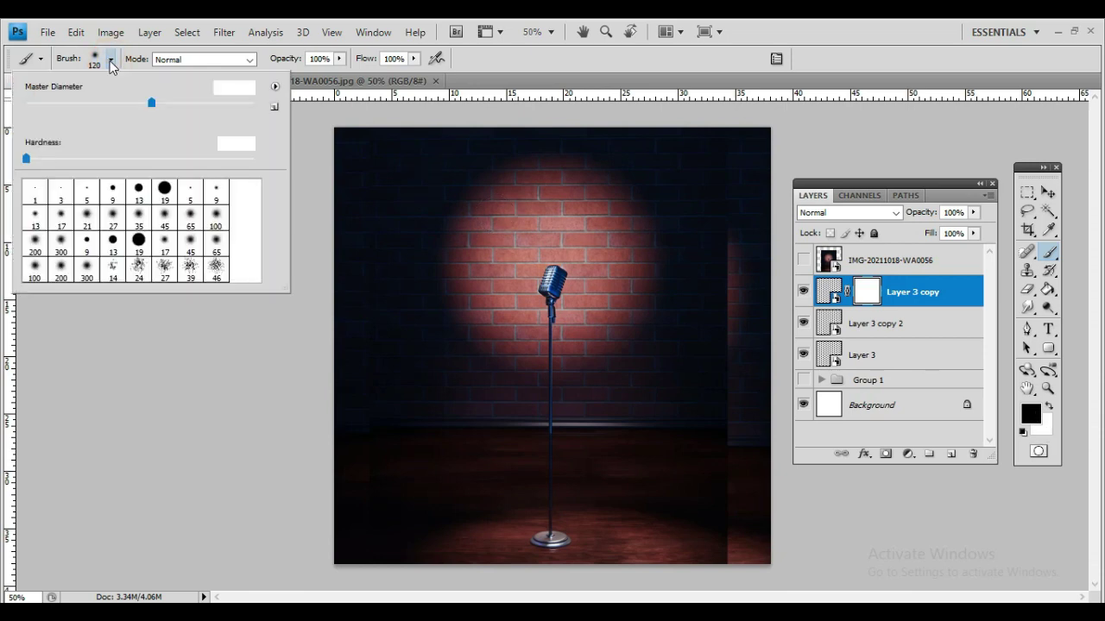
{"action": "left_click_drag", "start_coordinate": [152, 101], "coordinate": [147, 136]}
{"action": "key", "text": "Return"}
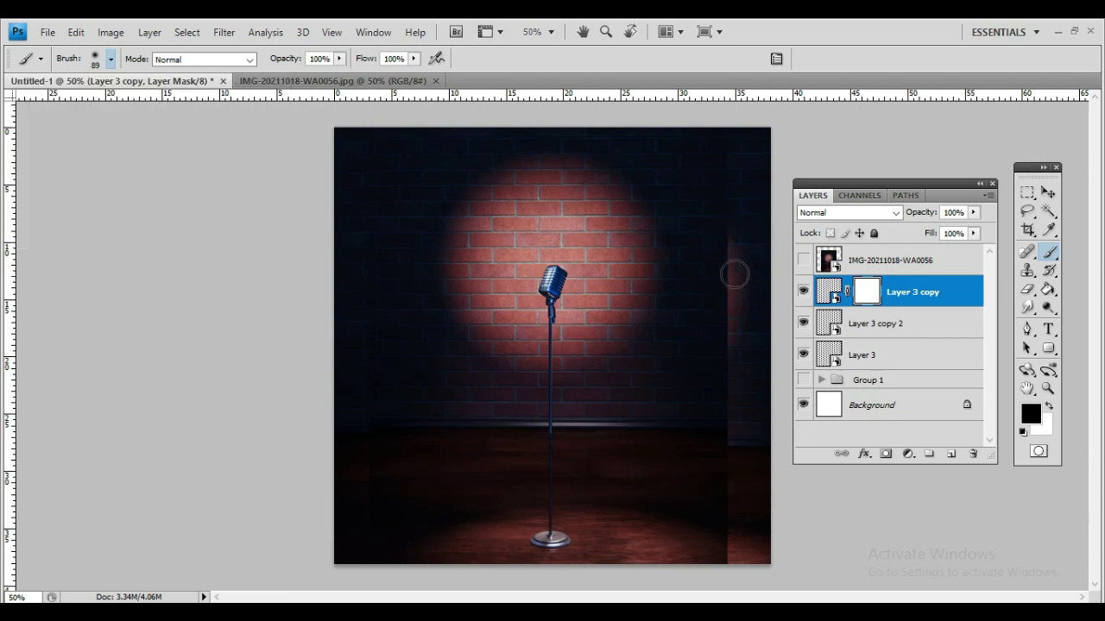
Step: Try blending the seam near the canvas's right edge by painting black on the Layer 3 copy mask, and erase those strokes
{"action": "left_click_drag", "start_coordinate": [735, 244], "coordinate": [730, 301]}
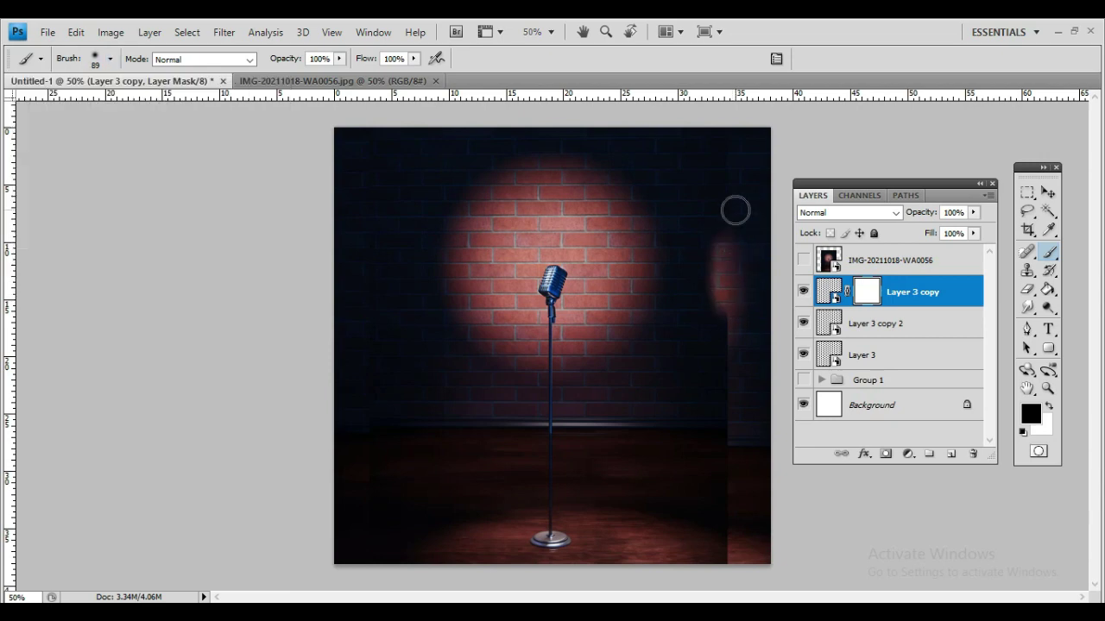
{"action": "left_click_drag", "start_coordinate": [729, 135], "coordinate": [734, 484]}
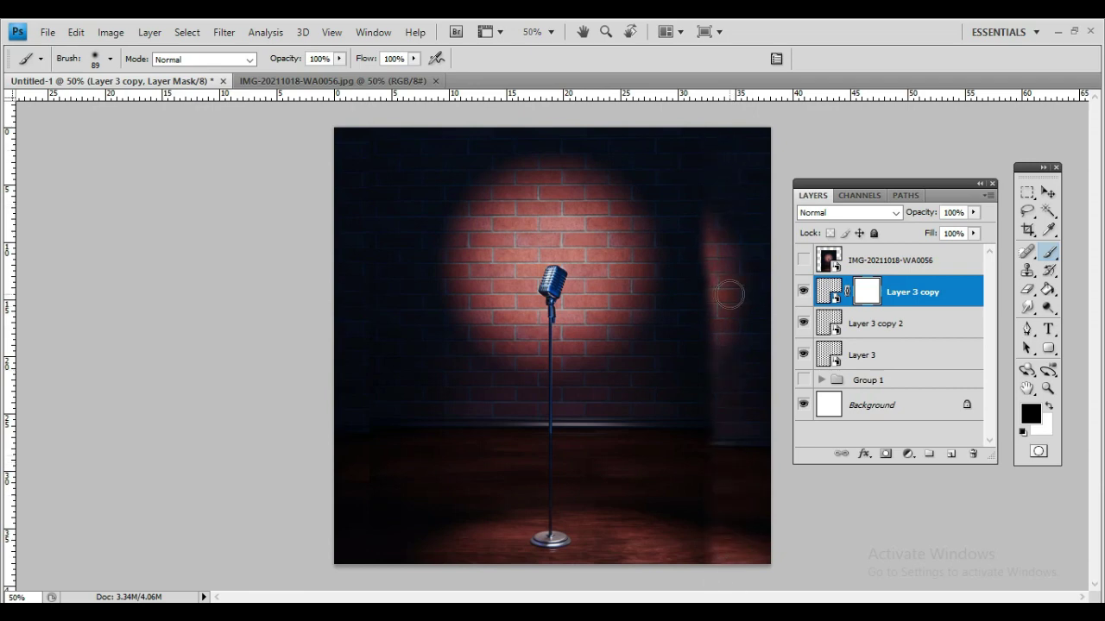
{"action": "left_click", "coordinate": [865, 298]}
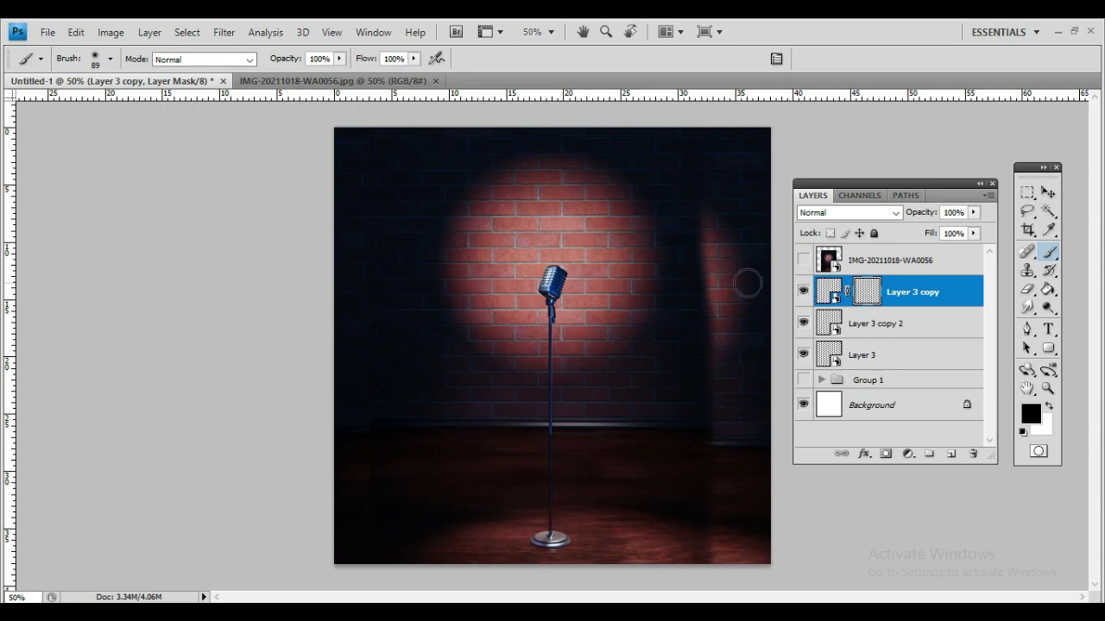
{"action": "left_click", "coordinate": [1030, 292]}
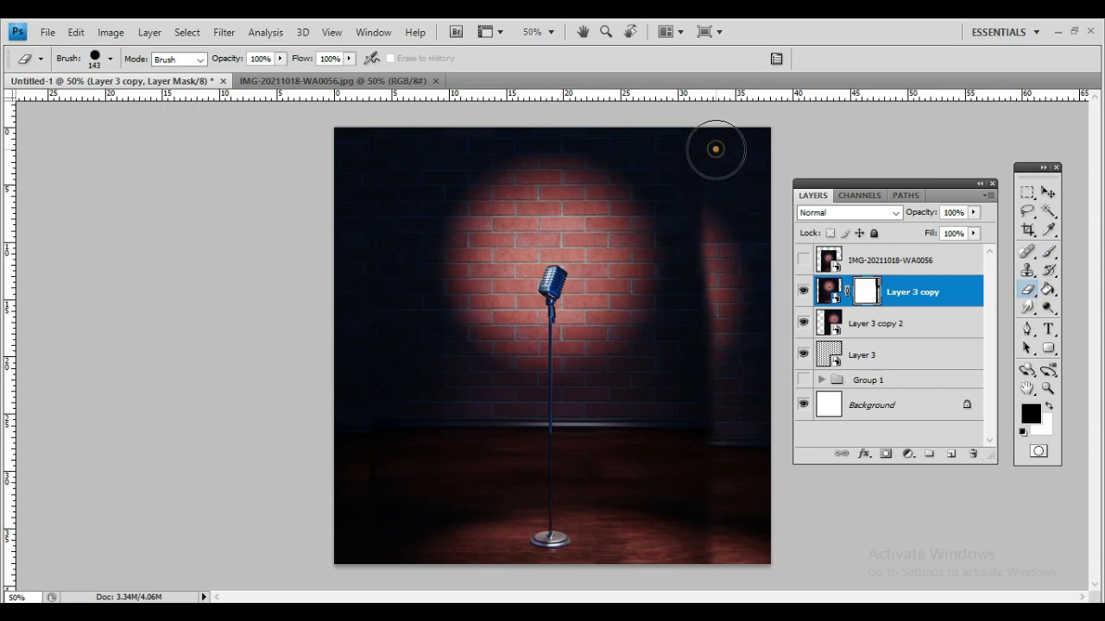
{"action": "mouse_move", "coordinate": [716, 150]}
{"action": "left_mouse_down"}
{"action": "mouse_move", "coordinate": [720, 312]}
{"action": "mouse_move", "coordinate": [725, 158]}
{"action": "mouse_move", "coordinate": [724, 353]}
{"action": "mouse_move", "coordinate": [739, 202]}
{"action": "mouse_move", "coordinate": [738, 168]}
{"action": "mouse_move", "coordinate": [716, 574]}
{"action": "mouse_move", "coordinate": [732, 470]}
{"action": "mouse_move", "coordinate": [727, 551]}
{"action": "mouse_move", "coordinate": [722, 461]}
{"action": "left_mouse_up"}
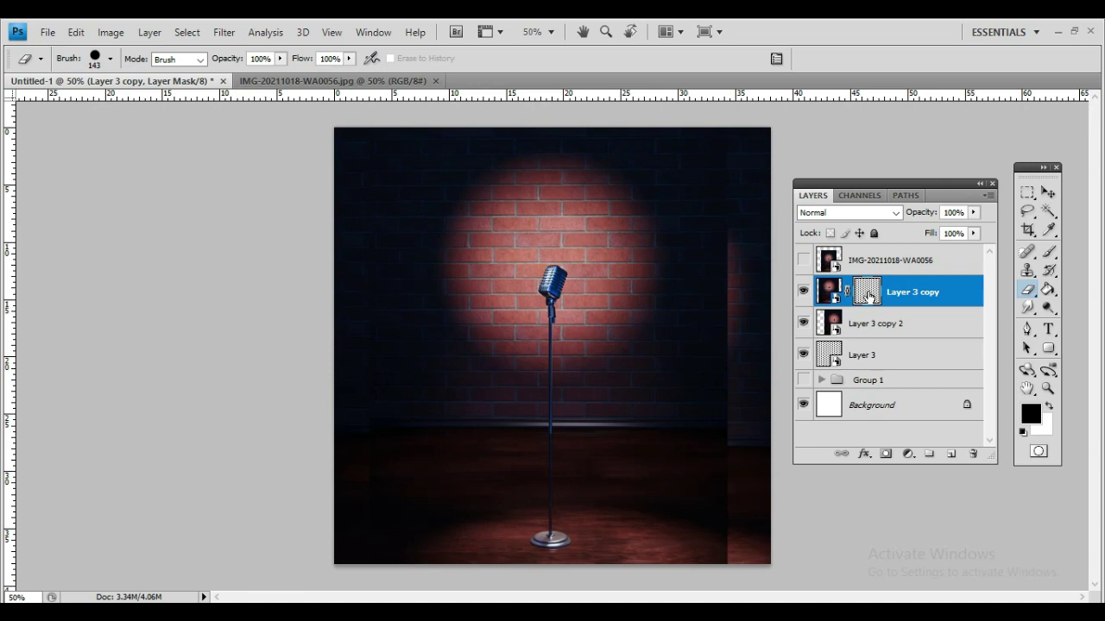
Step: Try blending the seam near the canvas's right edge by brushing black over the Layer 3 copy mask, working inward toward the spotlight
{"action": "left_click", "coordinate": [1049, 251]}
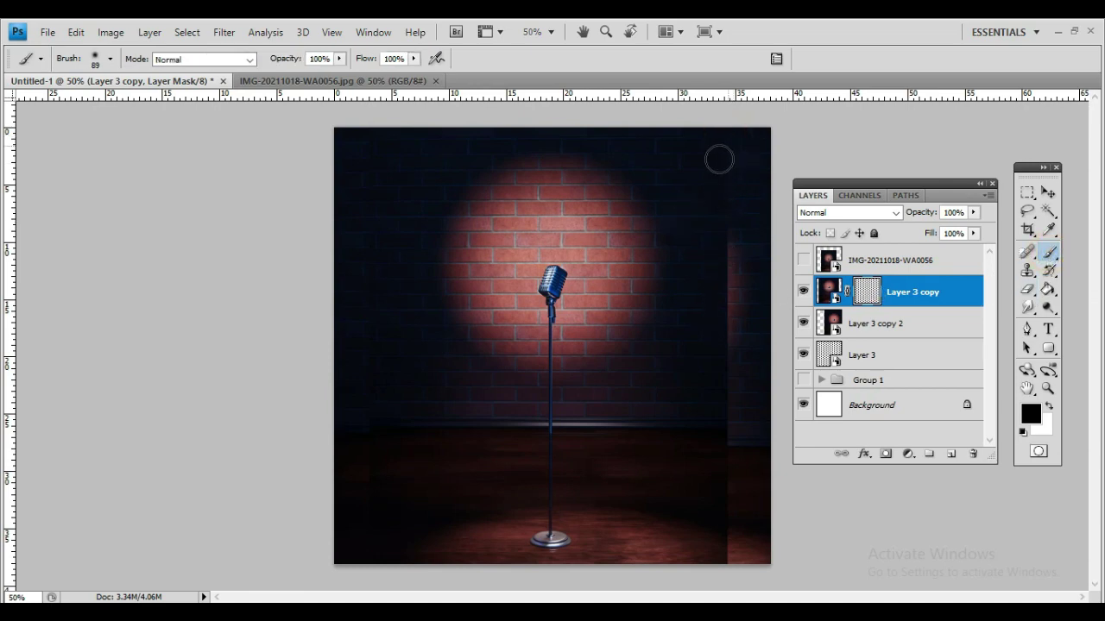
{"action": "left_click_drag", "start_coordinate": [717, 226], "coordinate": [720, 343]}
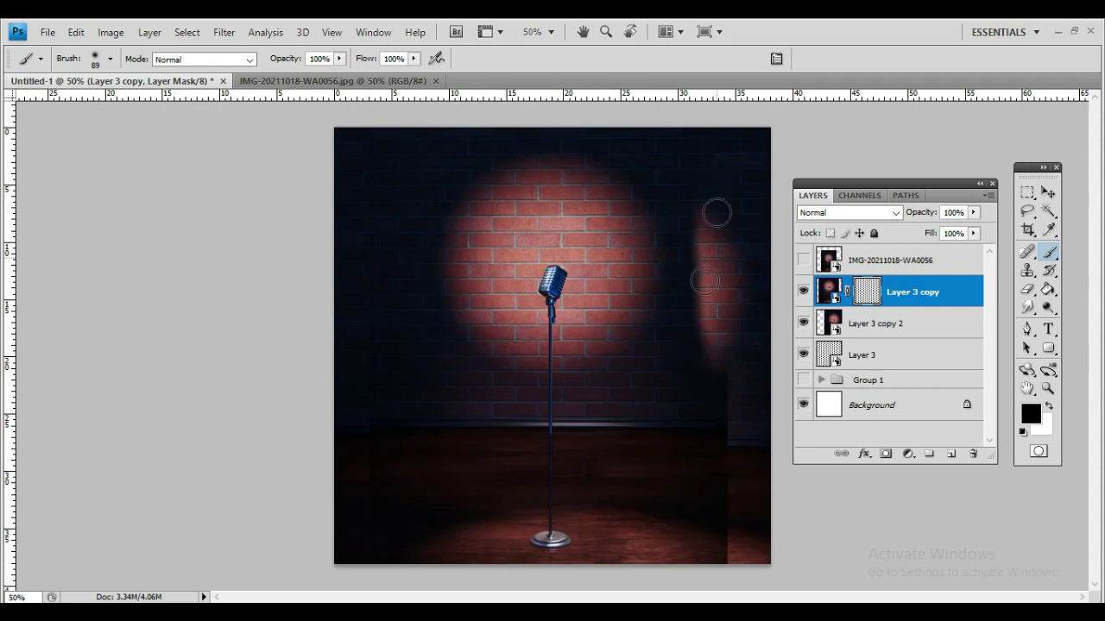
{"action": "mouse_move", "coordinate": [704, 281]}
{"action": "left_mouse_down"}
{"action": "mouse_move", "coordinate": [678, 227]}
{"action": "mouse_move", "coordinate": [642, 282]}
{"action": "mouse_move", "coordinate": [629, 351]}
{"action": "mouse_move", "coordinate": [614, 320]}
{"action": "left_mouse_up"}
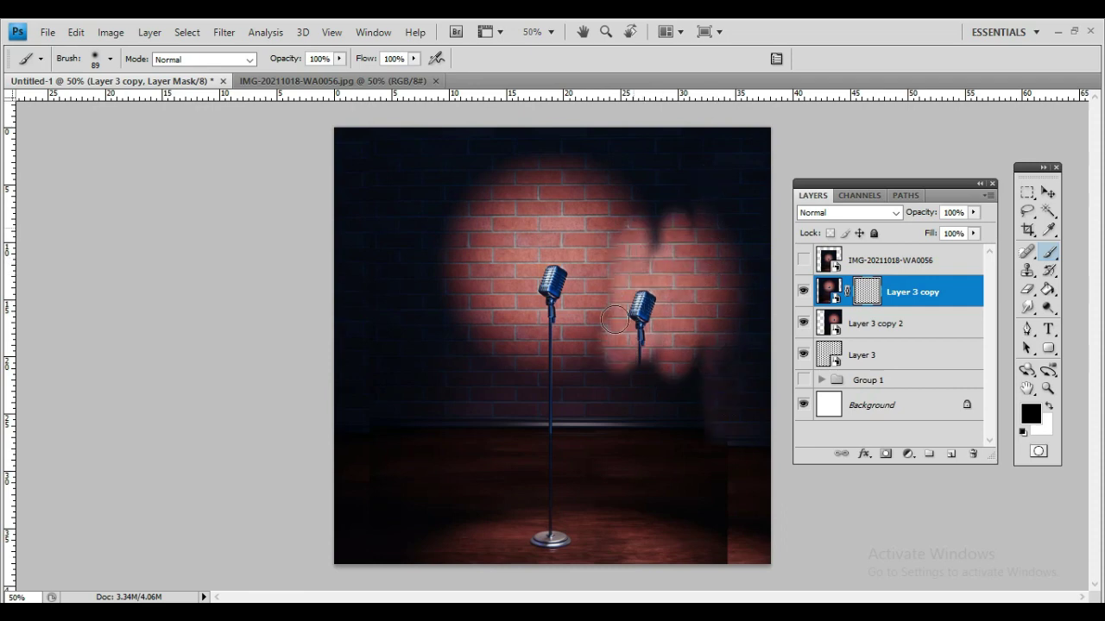
Step: Delete the painted layer mask from Layer 3 copy and add a fresh blank mask to the same layer
{"action": "right_click", "coordinate": [869, 296]}
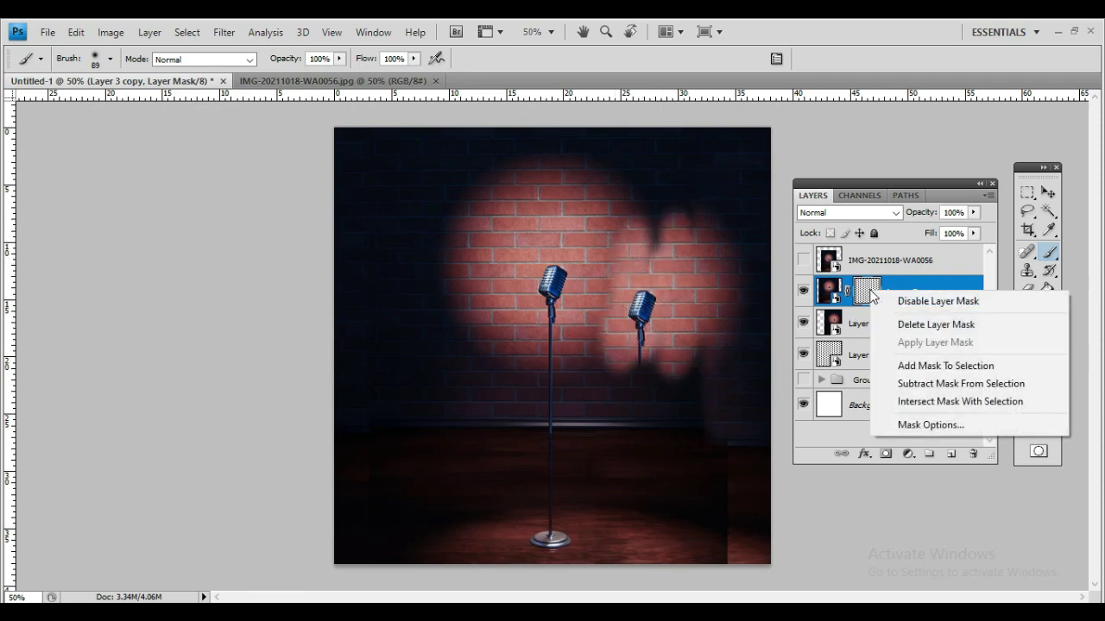
{"action": "left_click", "coordinate": [906, 326]}
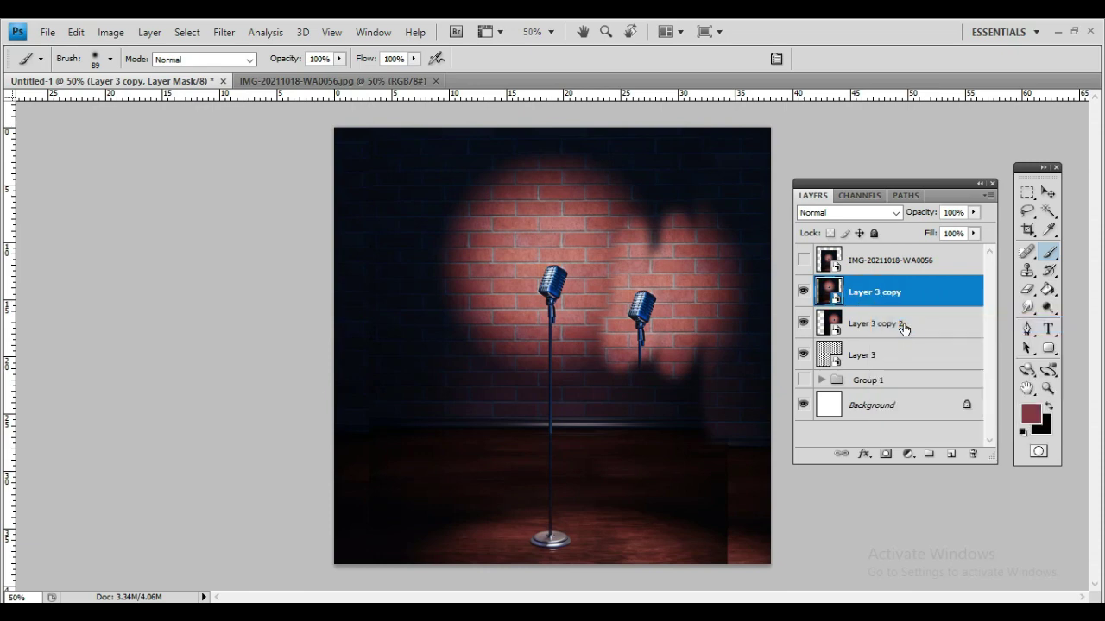
{"action": "left_click", "coordinate": [926, 320]}
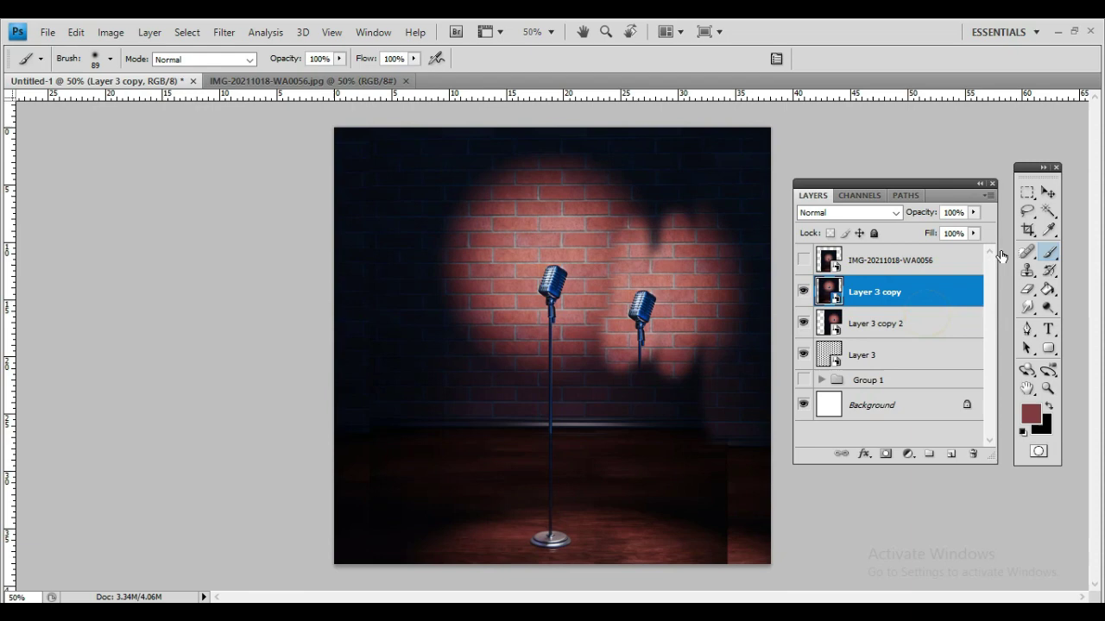
{"action": "left_click", "coordinate": [1047, 192]}
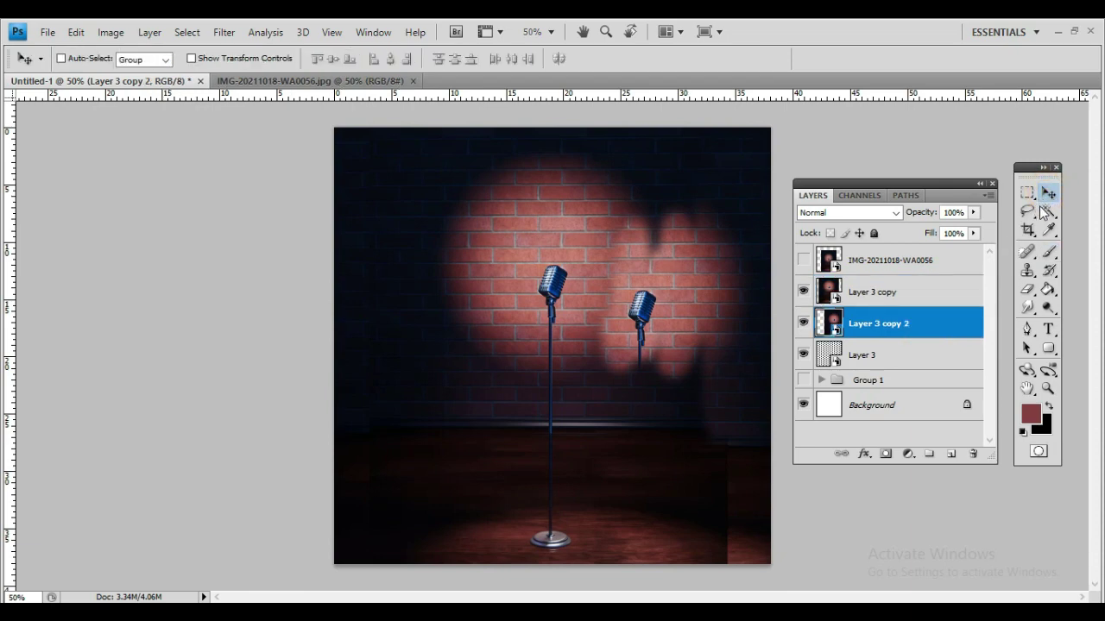
{"action": "left_click", "coordinate": [1046, 209]}
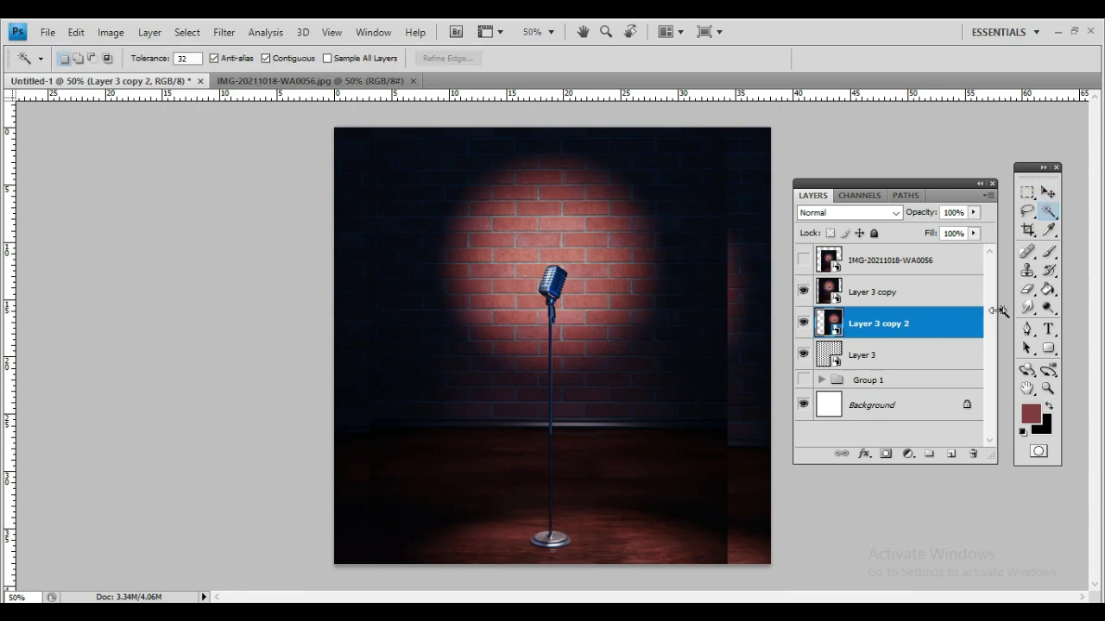
{"action": "left_click", "coordinate": [916, 299]}
{"action": "left_click", "coordinate": [886, 454]}
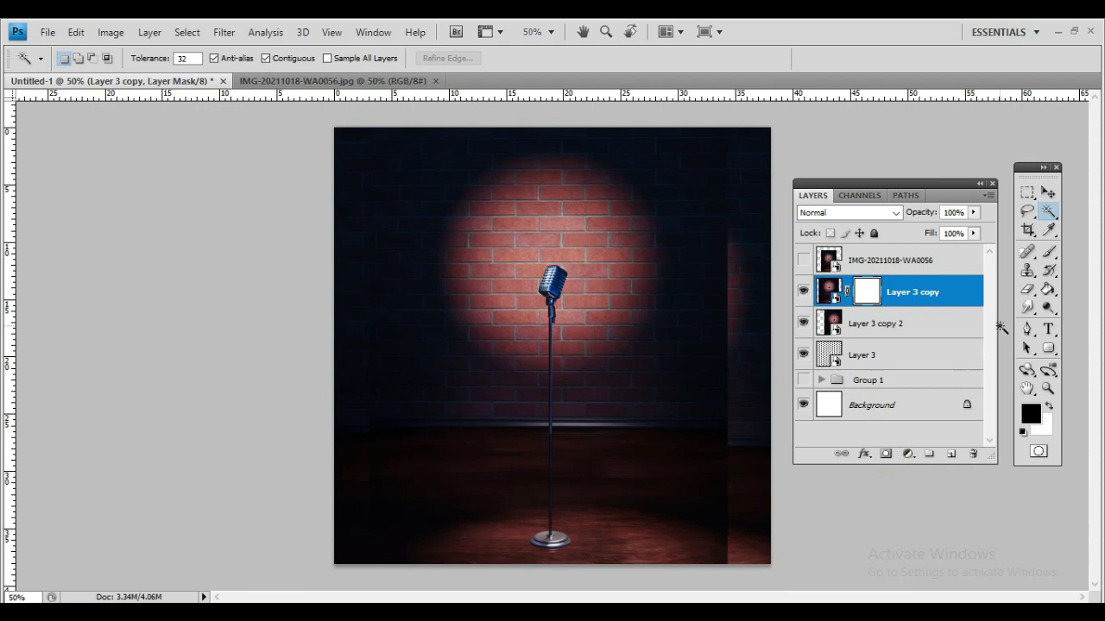
Step: Brush black with the soft 89 px brush on the Layer 3 copy mask along the seams near both side edges of the canvas
{"action": "left_click", "coordinate": [1049, 251]}
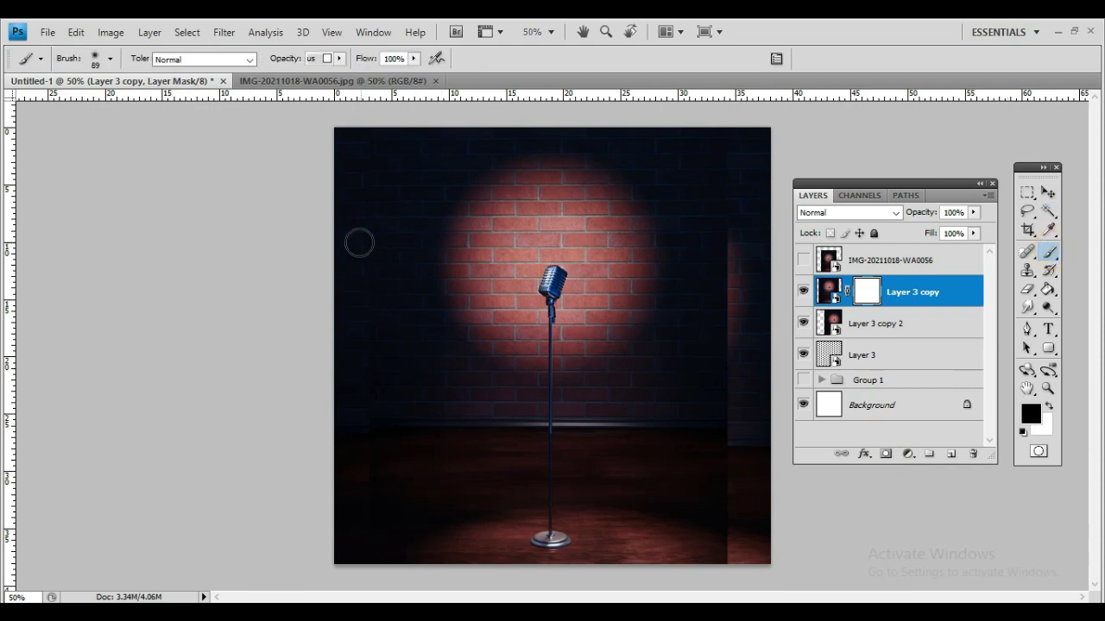
{"action": "left_click", "coordinate": [366, 142]}
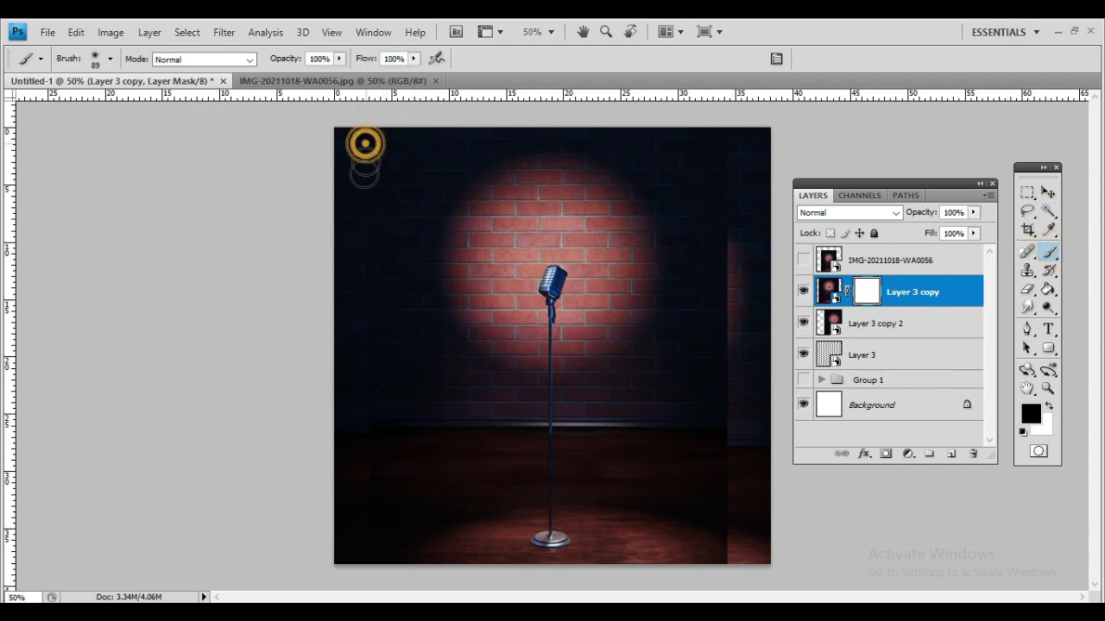
{"action": "left_click", "coordinate": [365, 249]}
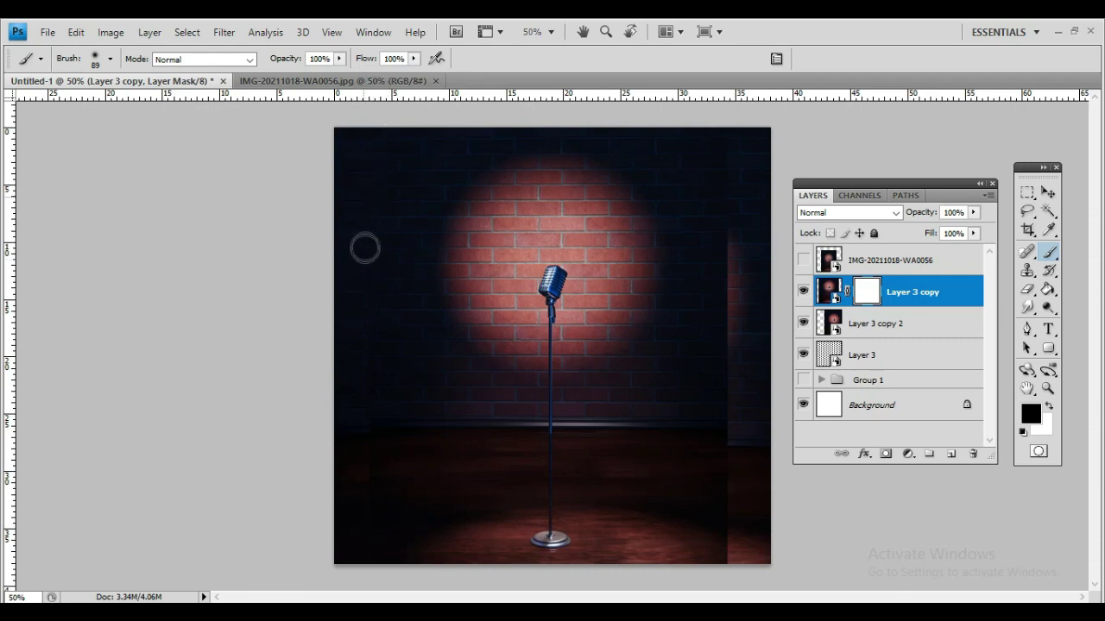
{"action": "left_click", "coordinate": [360, 291]}
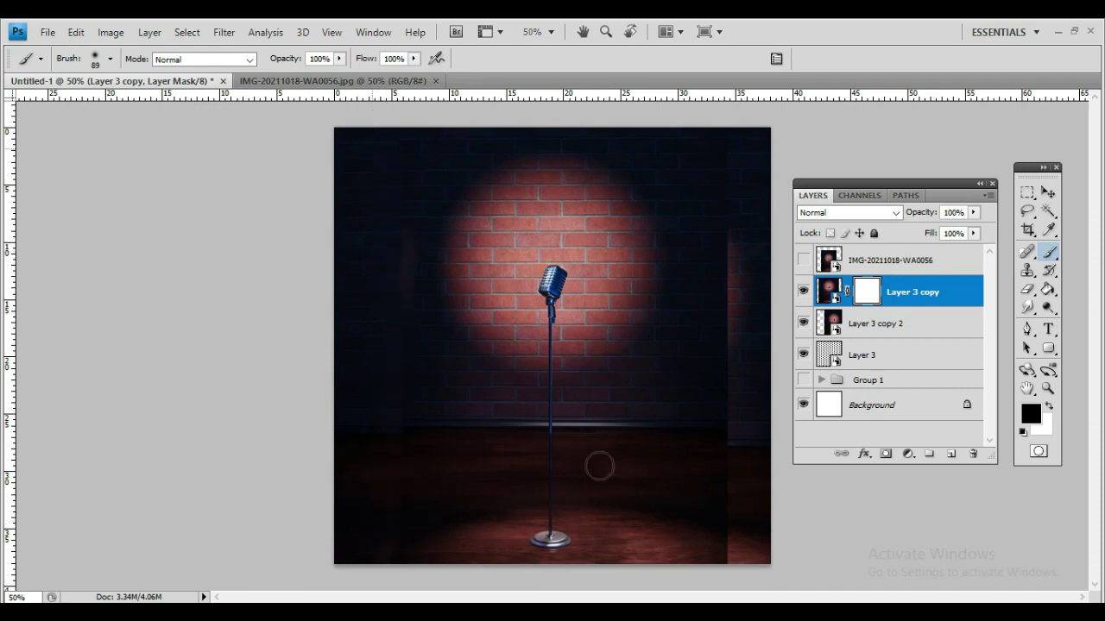
{"action": "mouse_move", "coordinate": [739, 364]}
{"action": "left_mouse_down"}
{"action": "mouse_move", "coordinate": [748, 336]}
{"action": "mouse_move", "coordinate": [728, 322]}
{"action": "mouse_move", "coordinate": [742, 313]}
{"action": "mouse_move", "coordinate": [749, 264]}
{"action": "mouse_move", "coordinate": [746, 288]}
{"action": "left_mouse_up"}
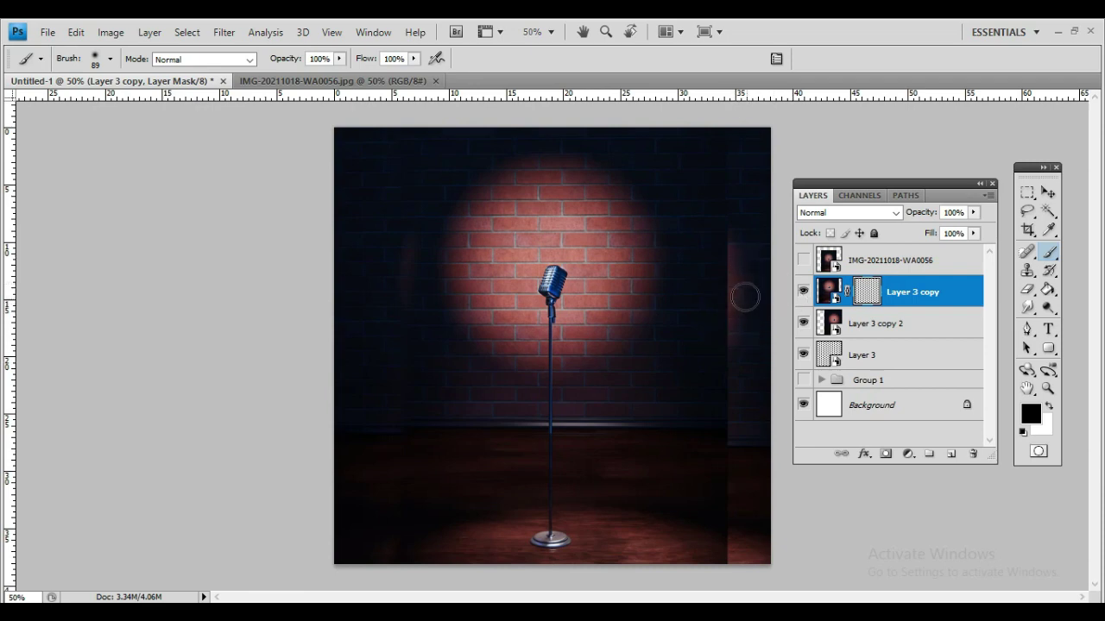
Step: Shift Layer 3 copy 2 left so its dark wall and floor fill the strip along the canvas's right edge without its spotlight
{"action": "left_click", "coordinate": [914, 329]}
{"action": "left_click", "coordinate": [1047, 193]}
{"action": "left_click_drag", "start_coordinate": [745, 353], "coordinate": [738, 361]}
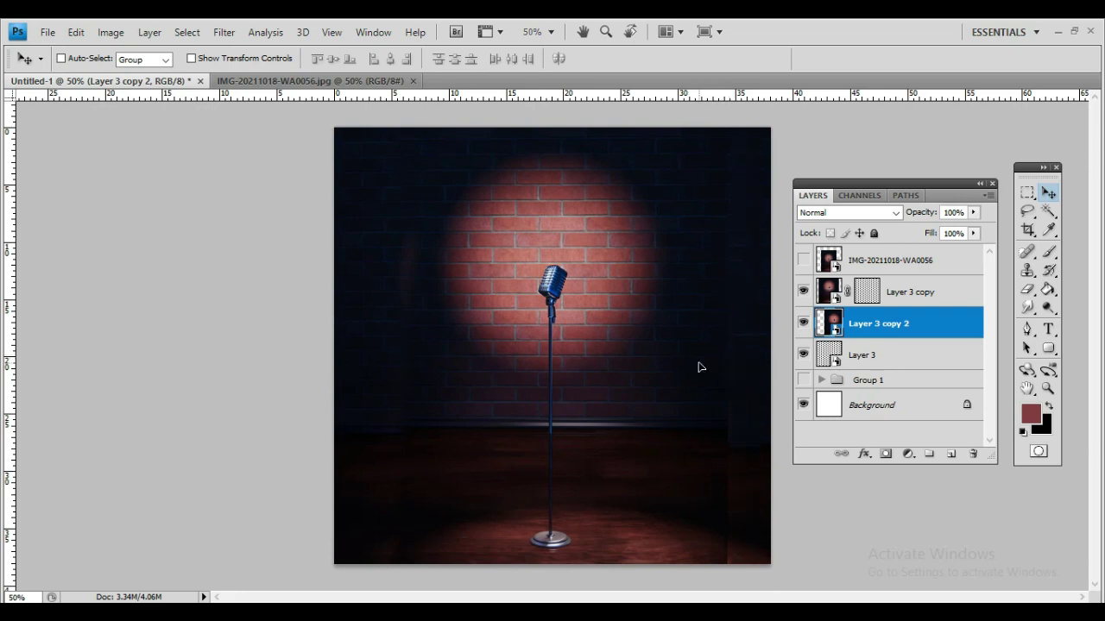
{"action": "key", "text": "shift+Left"}
{"action": "key", "text": "shift+Left"}
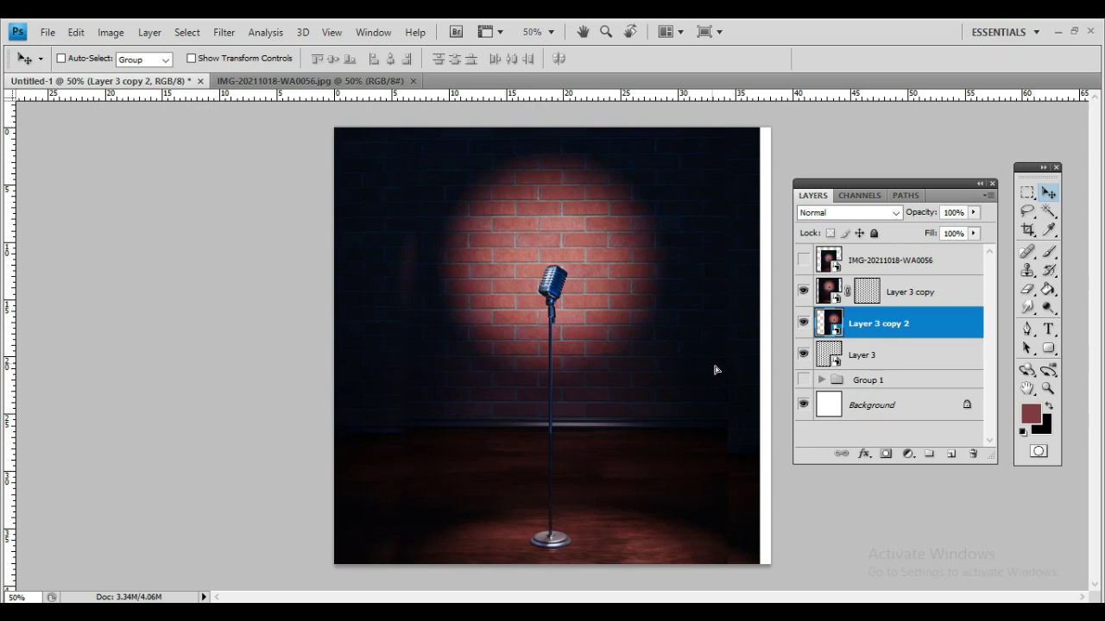
{"action": "key", "text": "shift+Right"}
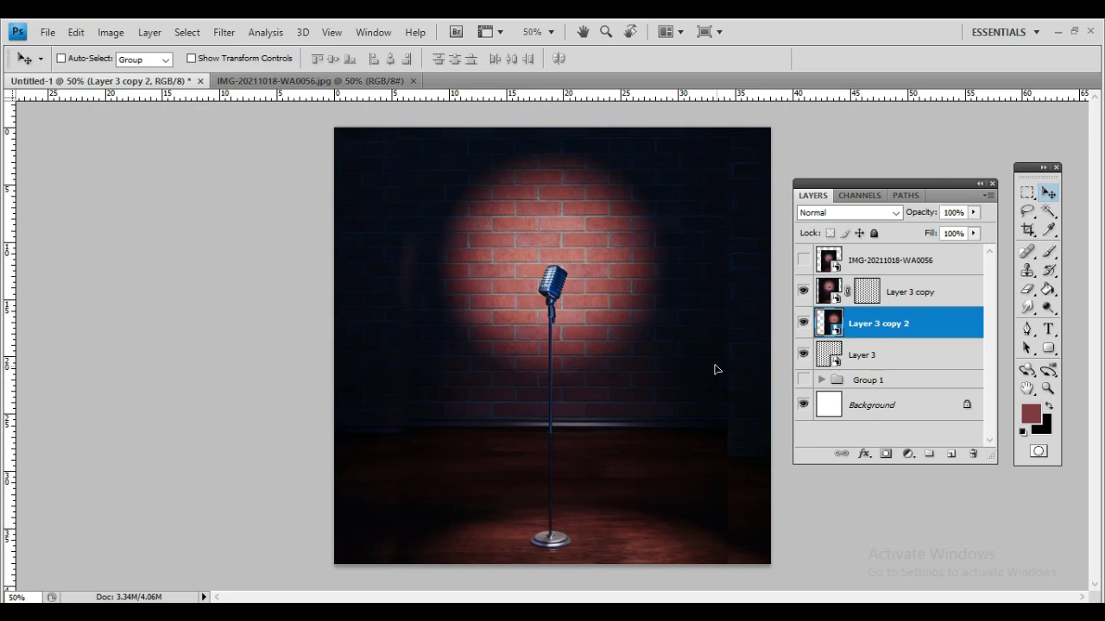
{"action": "left_click", "coordinate": [740, 363]}
Step: Blend the lower part of the right-edge seam by brushing black on the Layer 3 copy mask down the floor area
{"action": "left_click", "coordinate": [865, 293]}
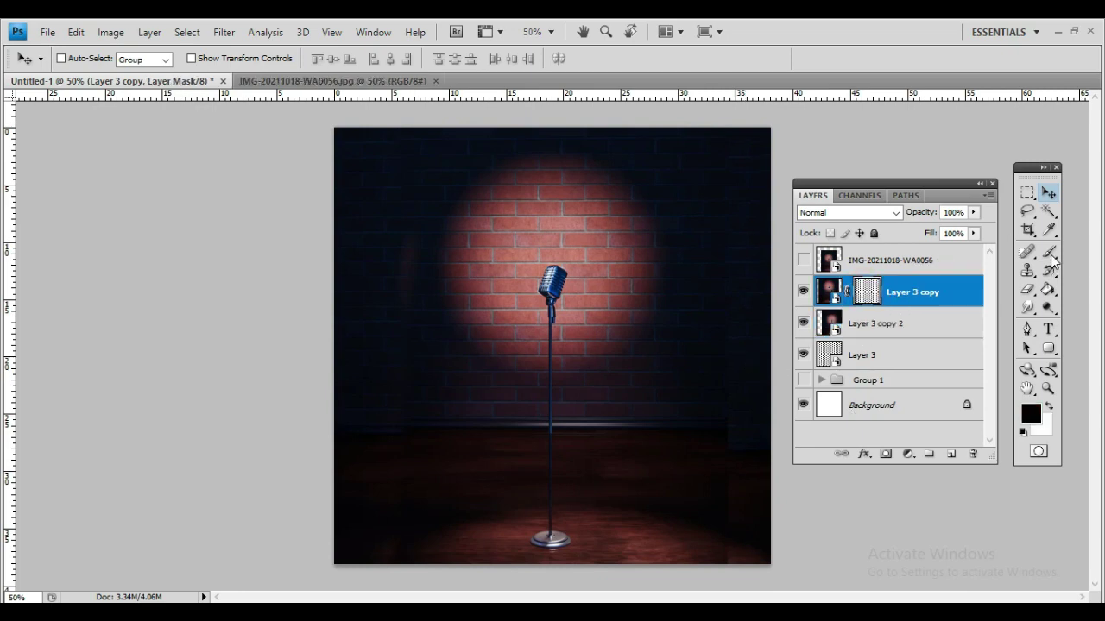
{"action": "left_click", "coordinate": [1049, 253]}
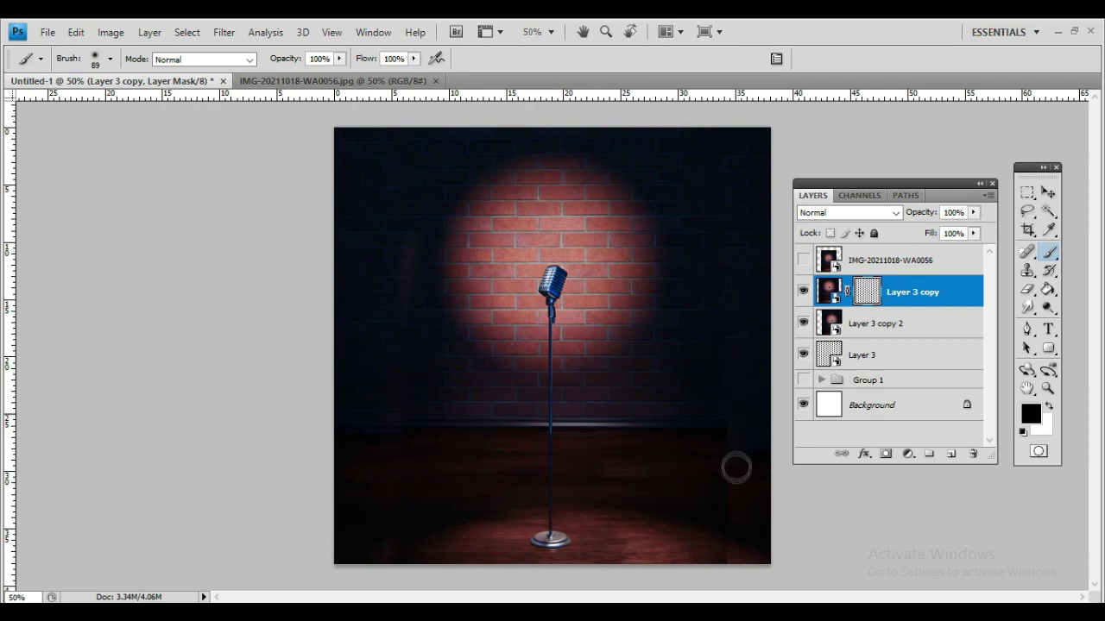
{"action": "mouse_move", "coordinate": [736, 468]}
{"action": "left_mouse_down"}
{"action": "mouse_move", "coordinate": [739, 483]}
{"action": "mouse_move", "coordinate": [734, 420]}
{"action": "mouse_move", "coordinate": [732, 551]}
{"action": "left_mouse_up"}
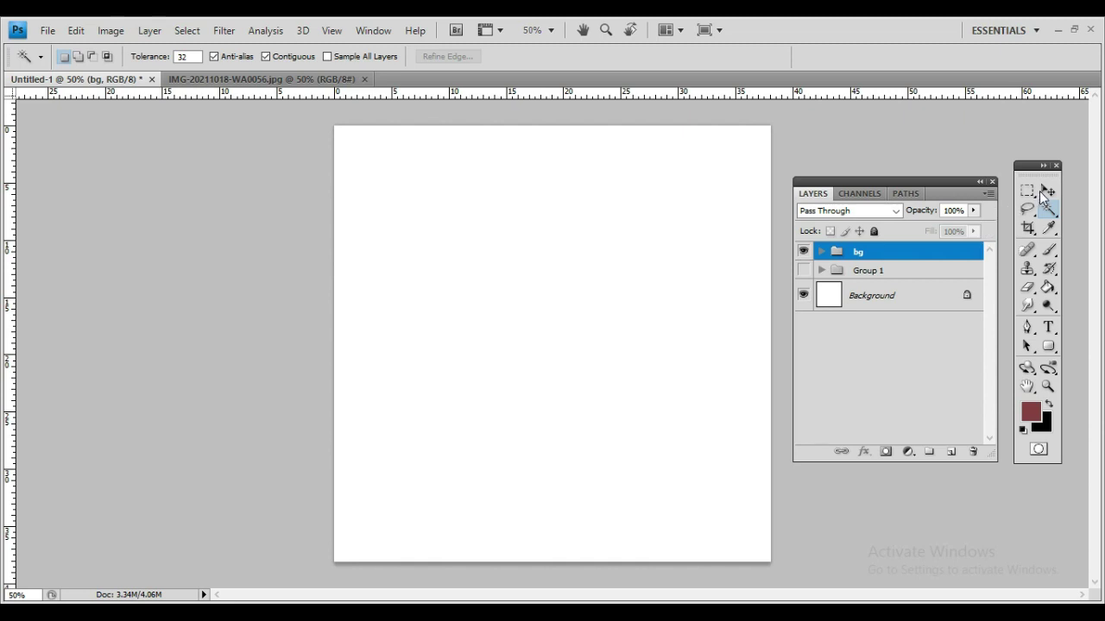
Step: Switch to the Move tool with the bg group selected
{"action": "left_click", "coordinate": [1042, 197]}
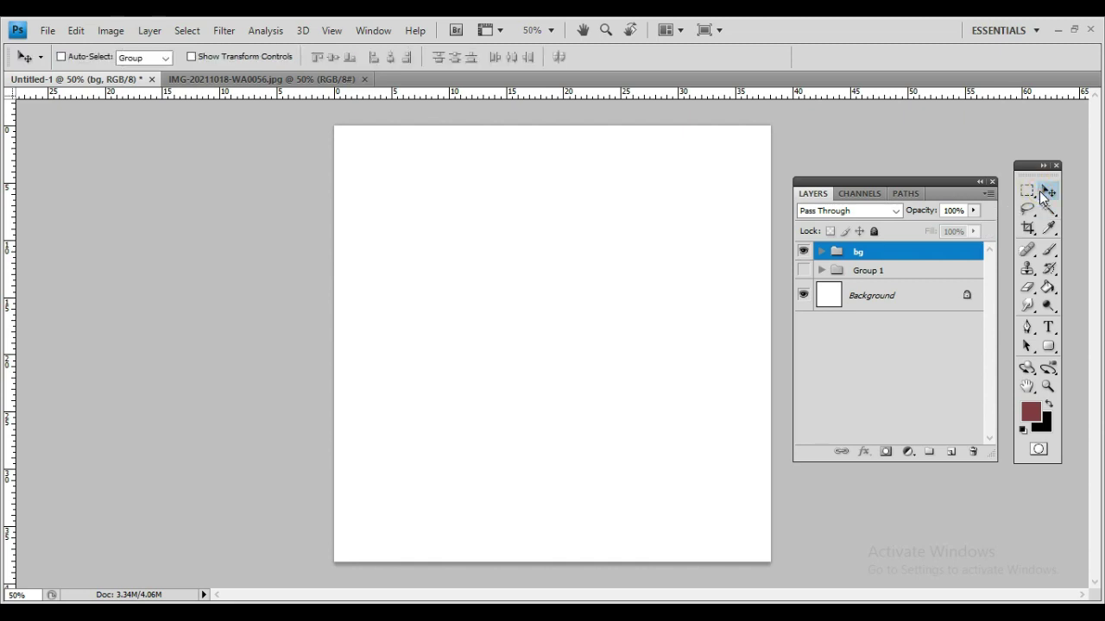